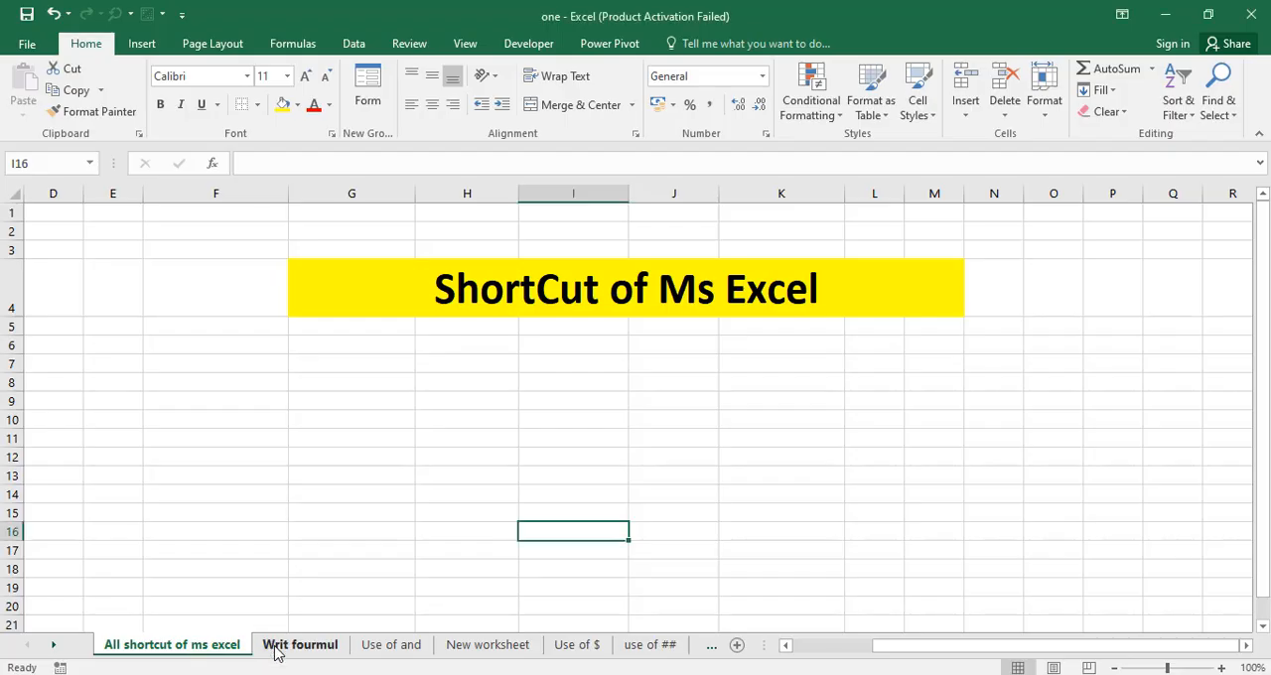
# Open the "Writ fourmul" sheet and look over its "+" and "=" formula-writing examples.
pyautogui.click(278, 645)
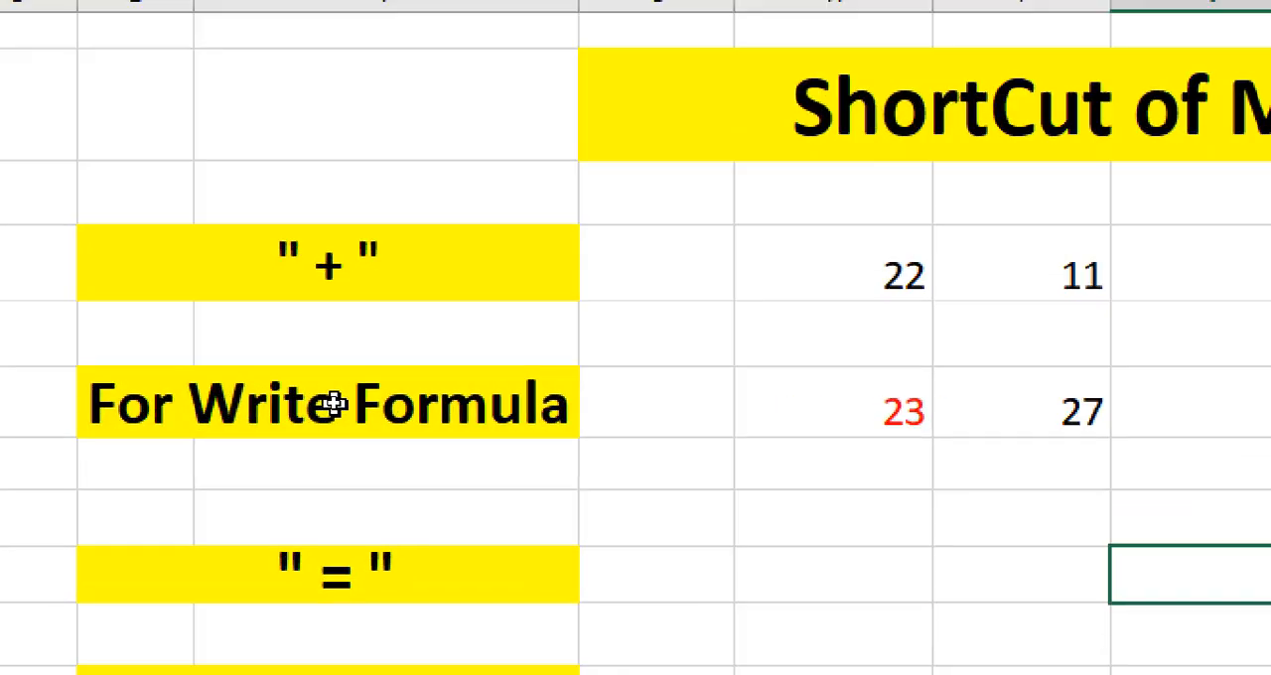
pyautogui.click(321, 289)
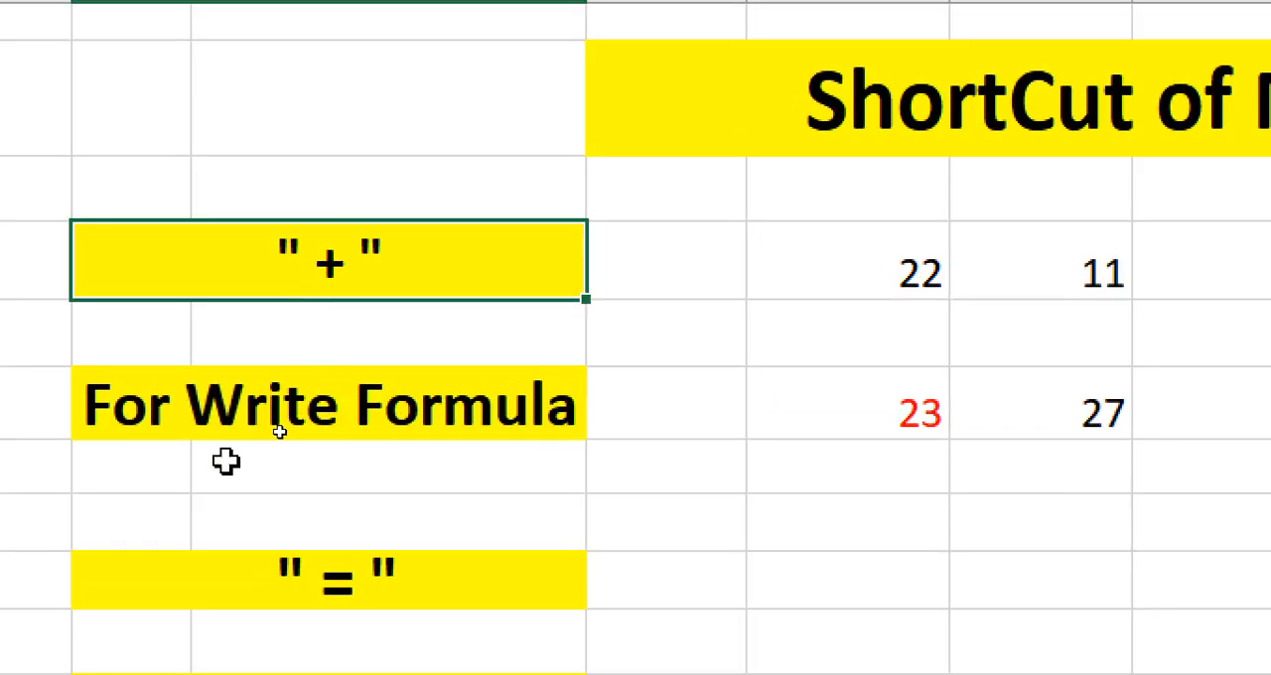
pyautogui.scroll(-2, 421, 437)
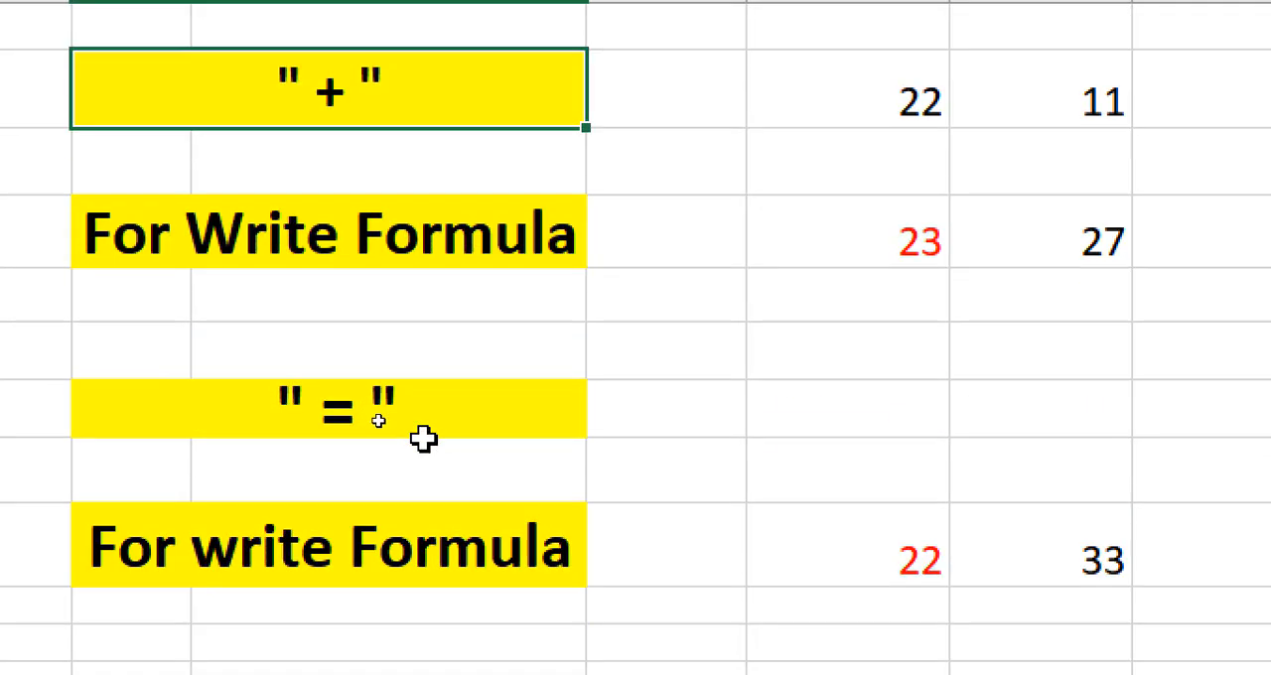
pyautogui.scroll(2, 417, 424)
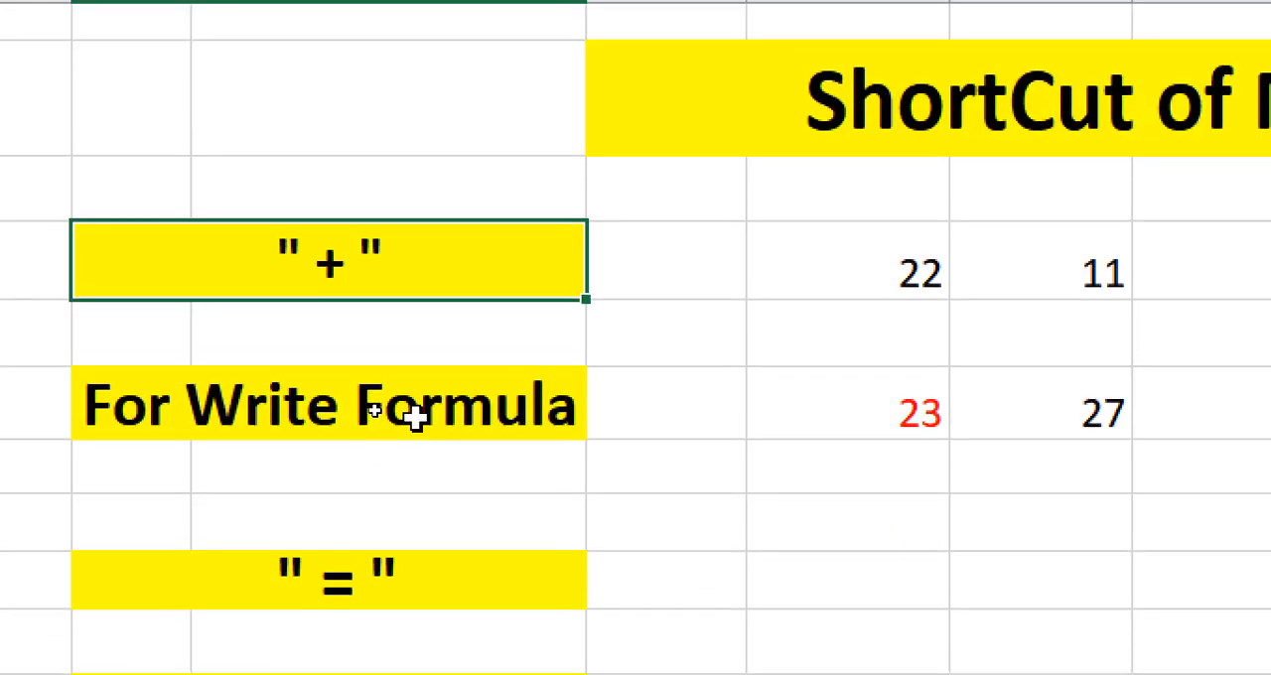
pyautogui.click(323, 584)
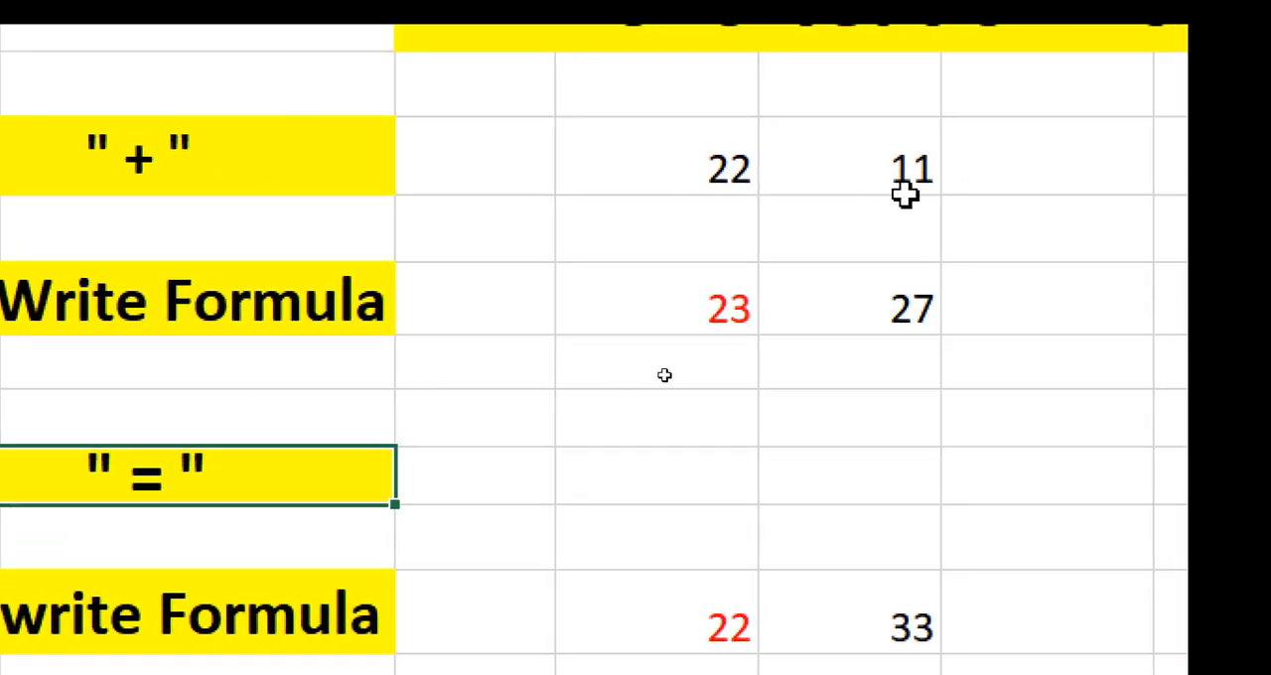
# Enter the formula +sum(H6+I6) in cell K6, starting it with a plus sign.
pyautogui.click(1092, 178)
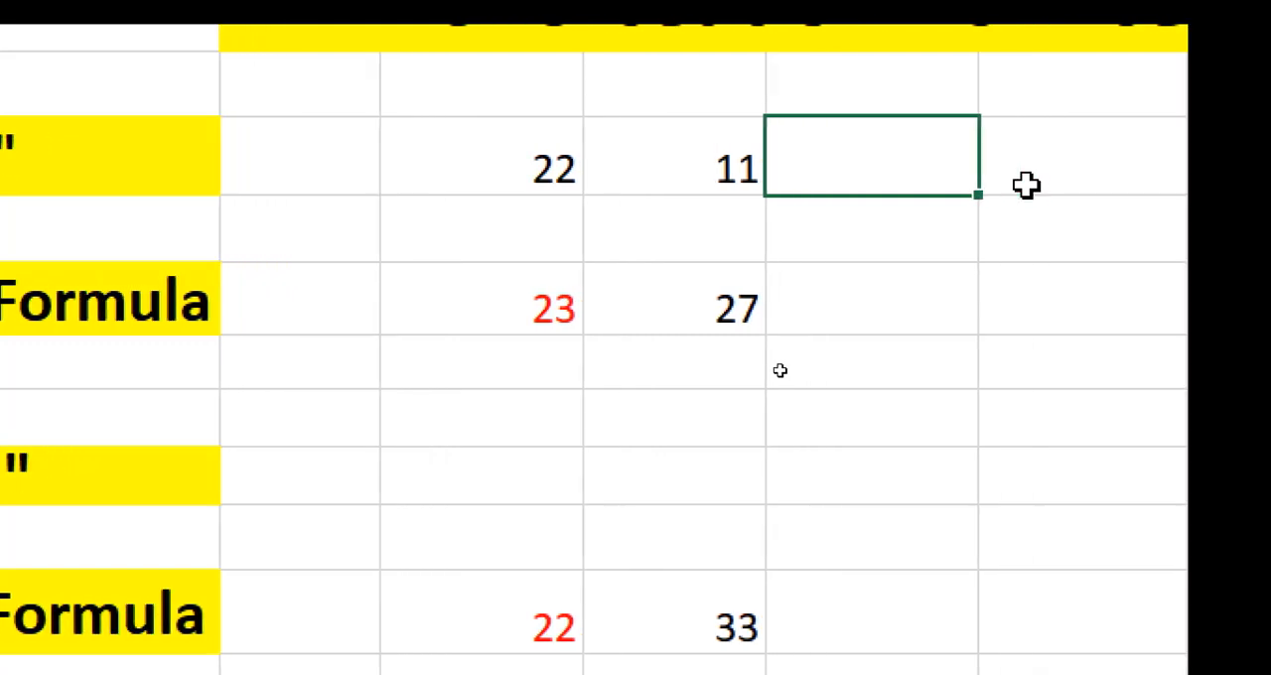
pyautogui.click(1098, 171)
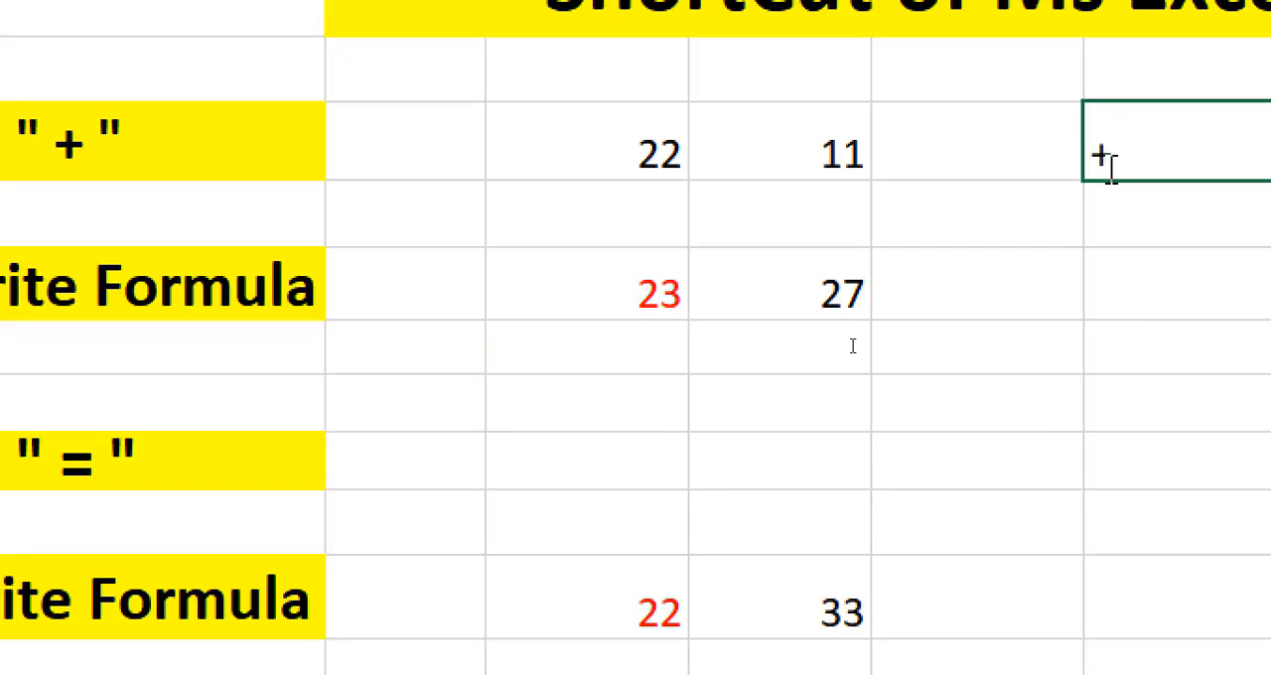
pyautogui.write('+sum')
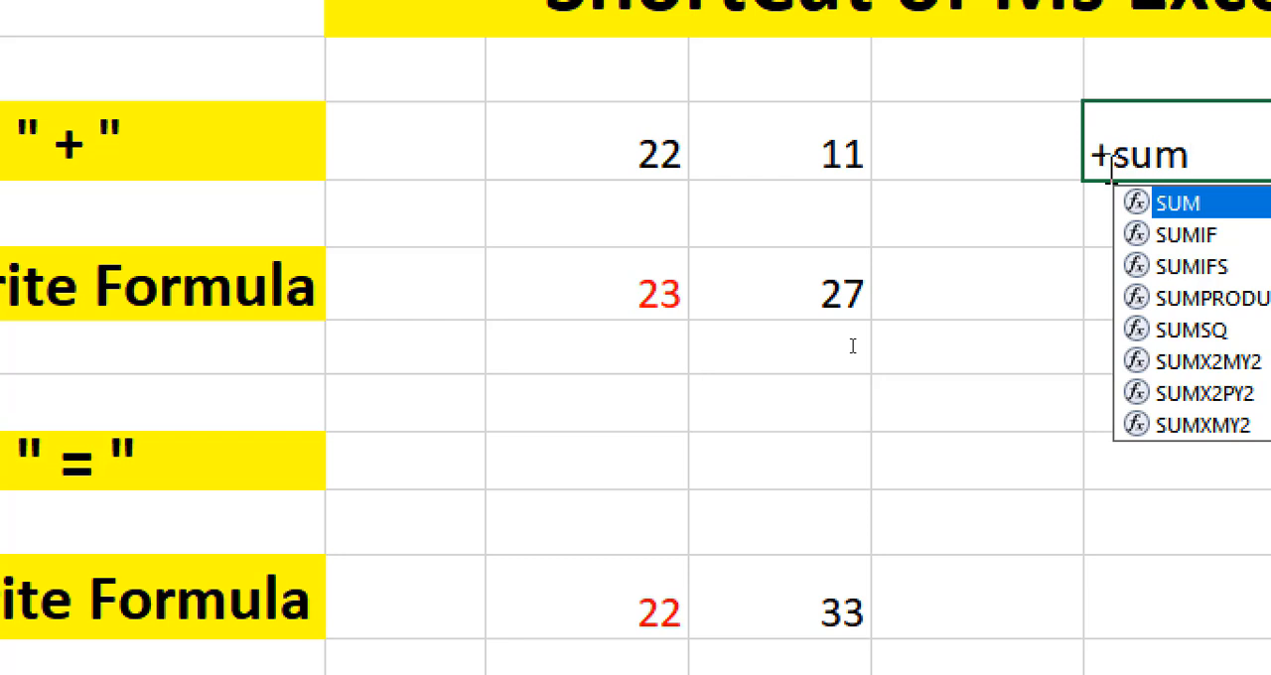
pyautogui.write('(')
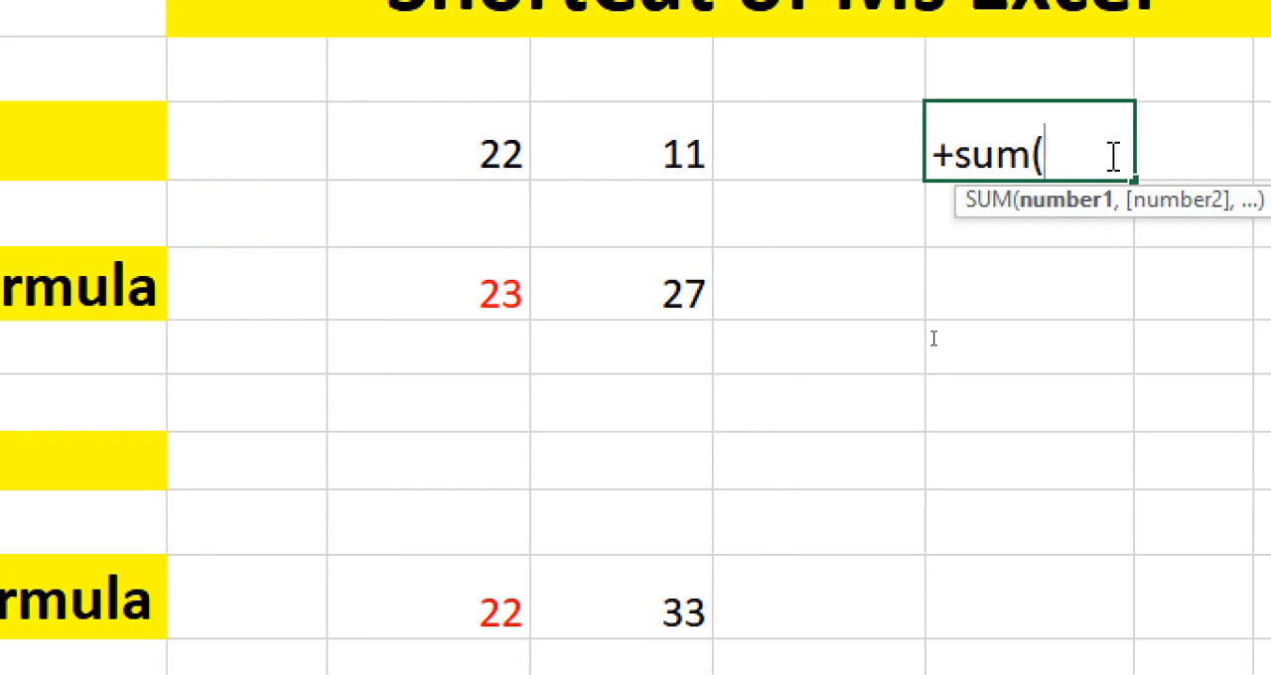
pyautogui.click(480, 151)
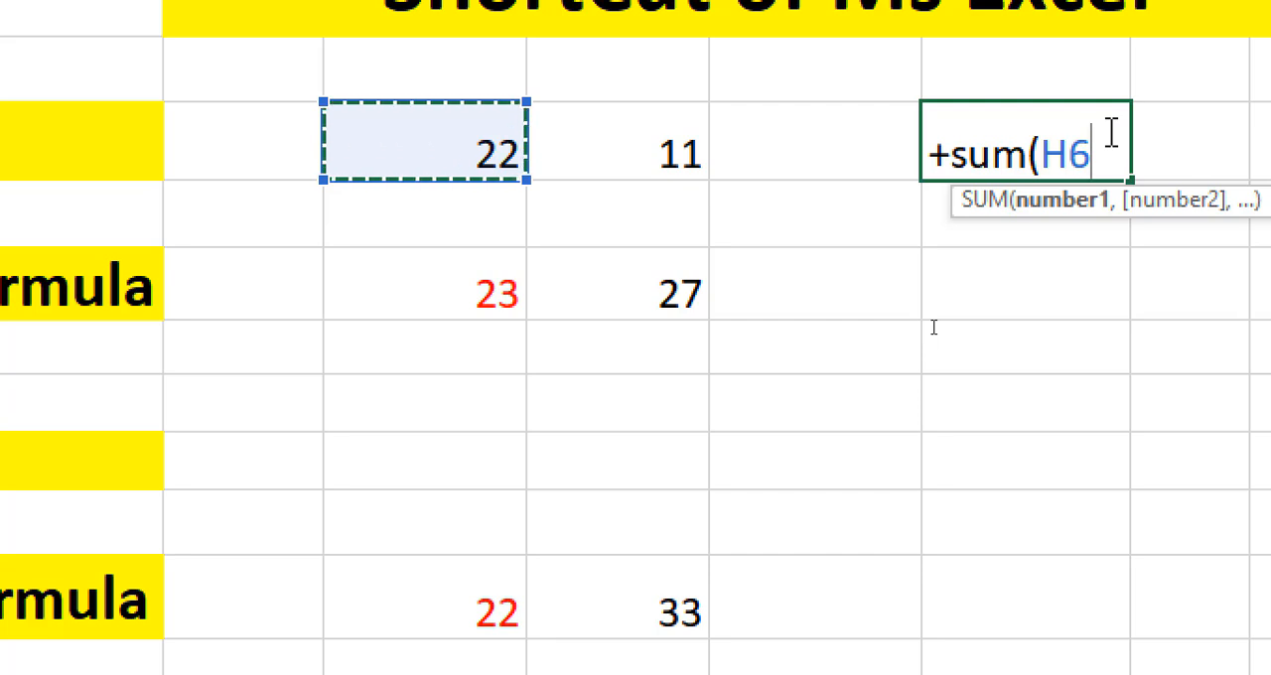
pyautogui.write('+')
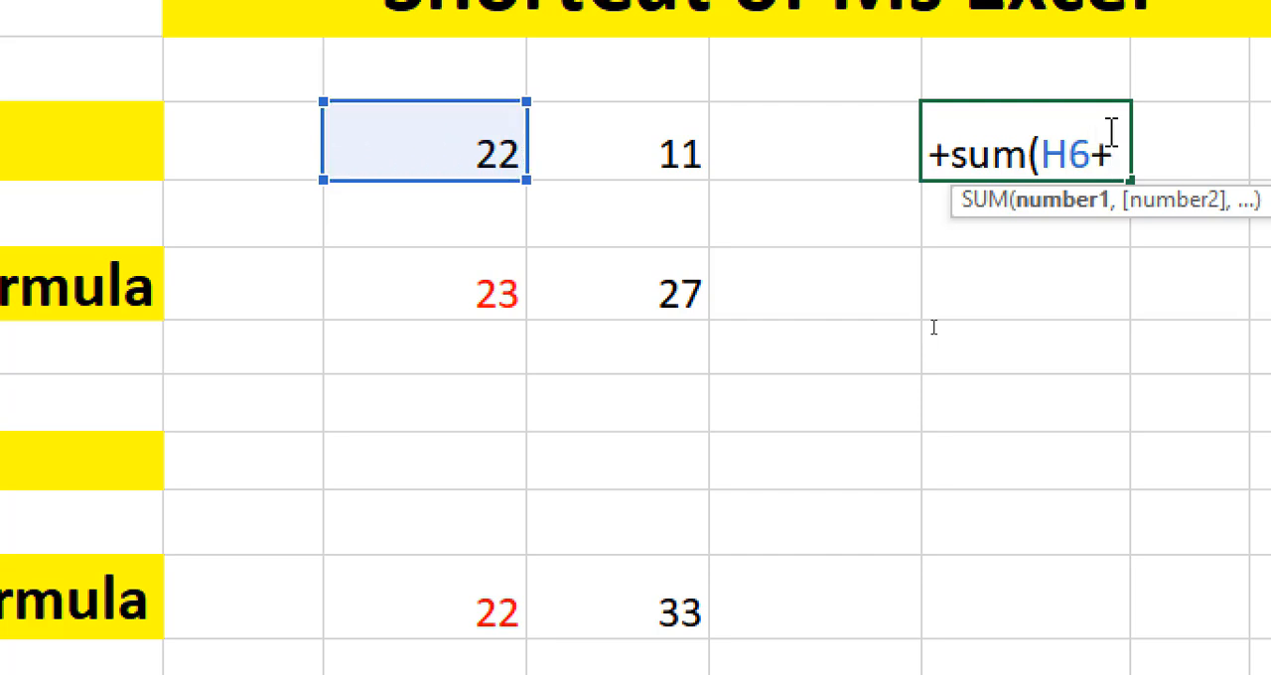
pyautogui.click(638, 164)
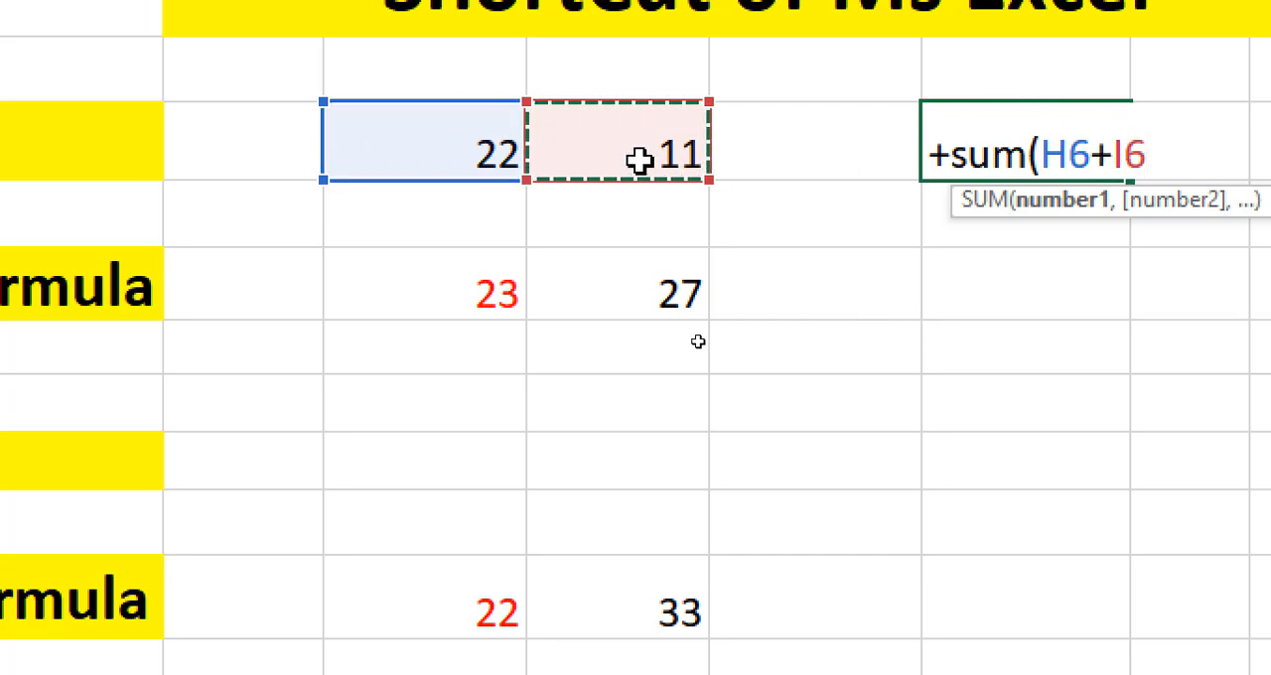
pyautogui.write(')')
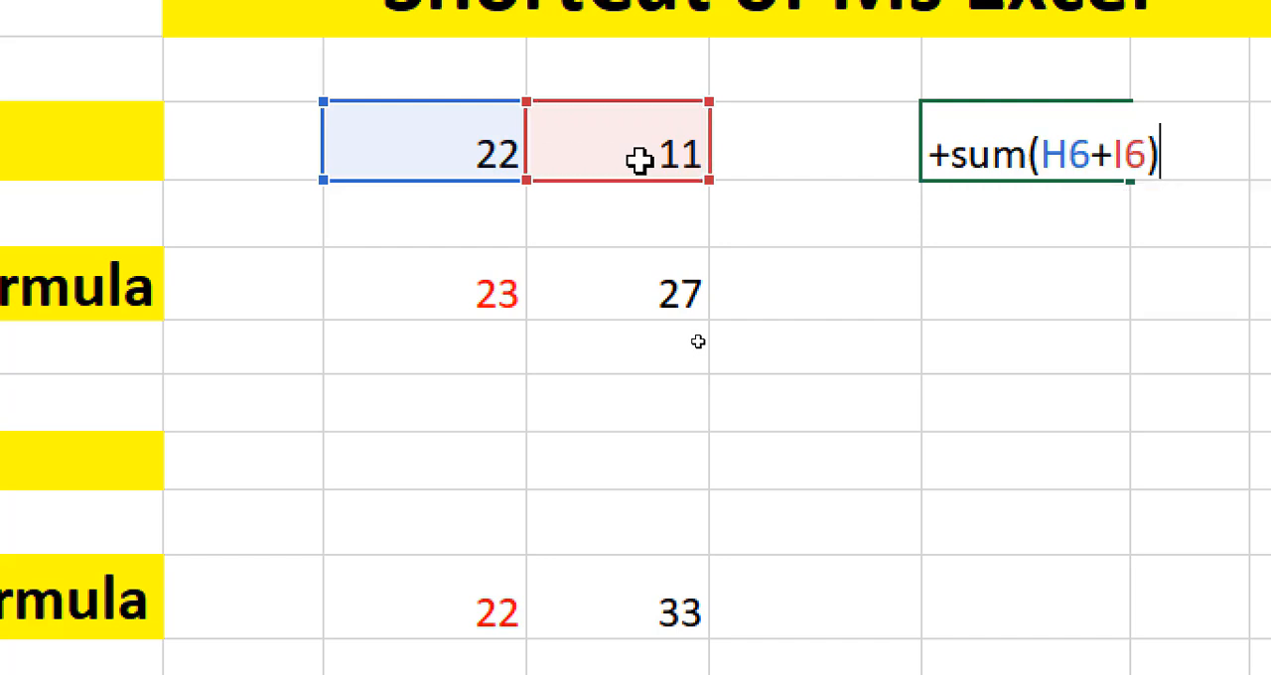
pyautogui.press('Return')
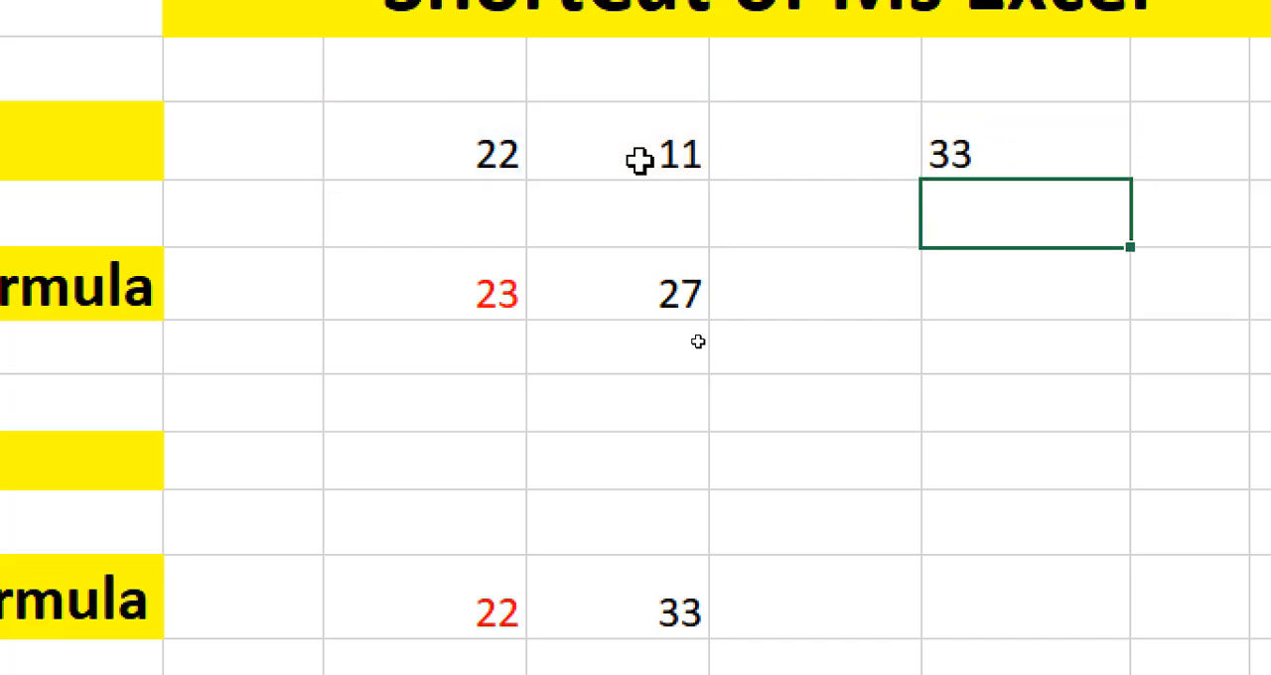
pyautogui.click(978, 156)
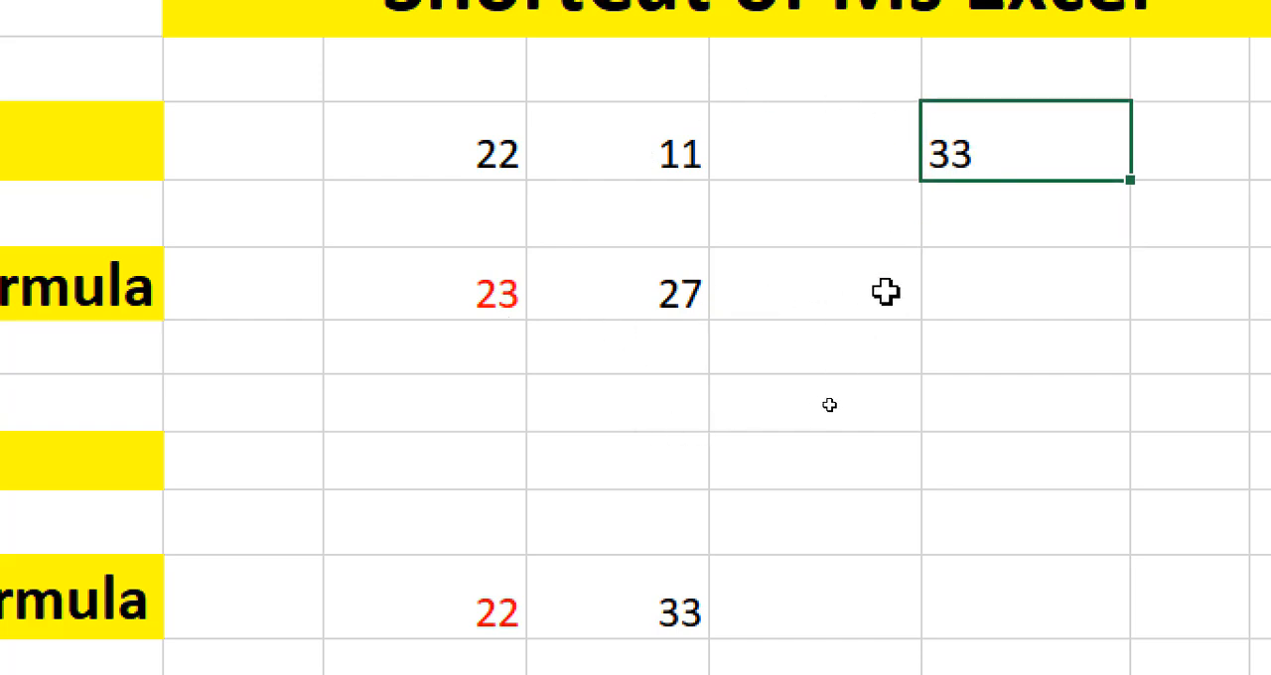
# Enter the formula +average(H8:I8) in cell K8, starting it with a plus sign.
pyautogui.click(942, 283)
pyautogui.write('+sum(')
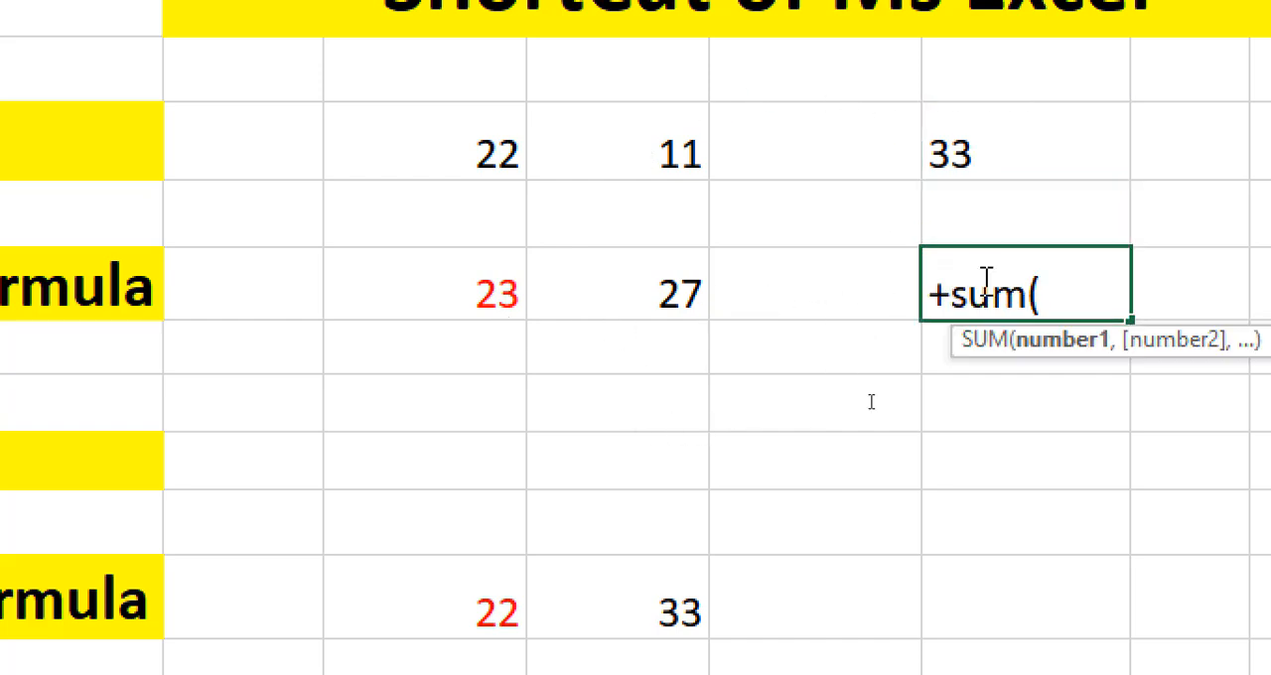
pyautogui.press('BackSpace')
pyautogui.press('BackSpace')
pyautogui.press('BackSpace')
pyautogui.press('BackSpace')
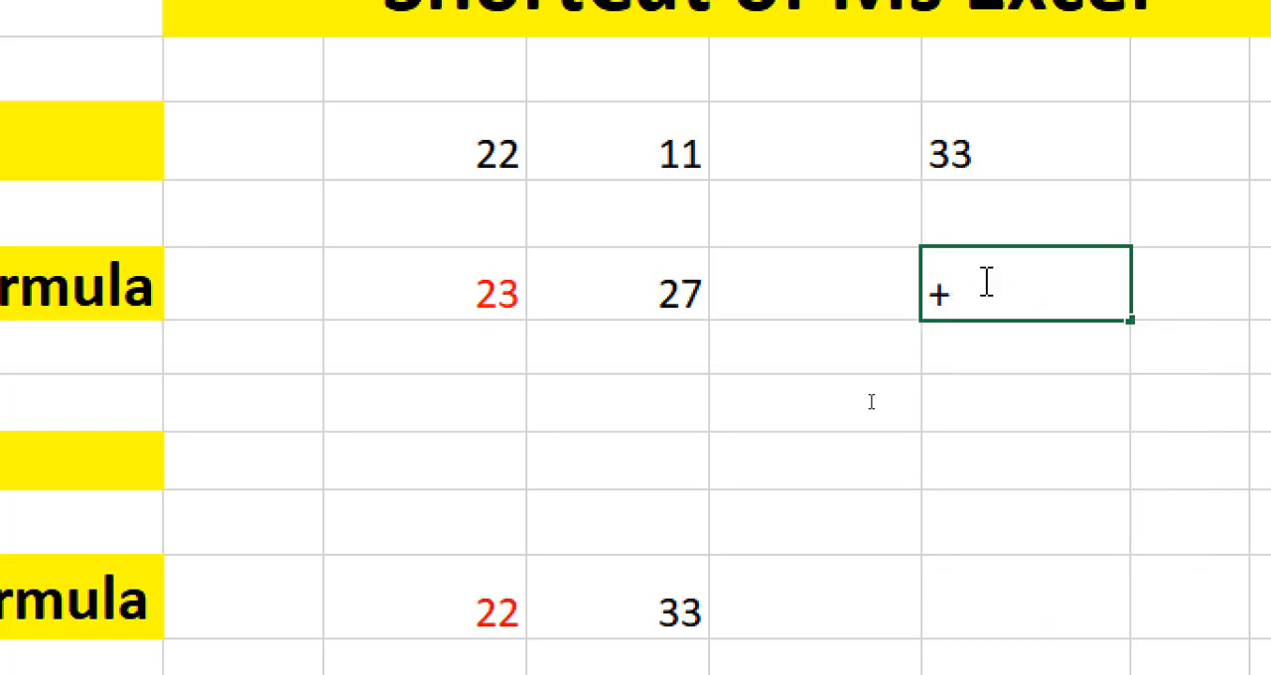
pyautogui.write('average')
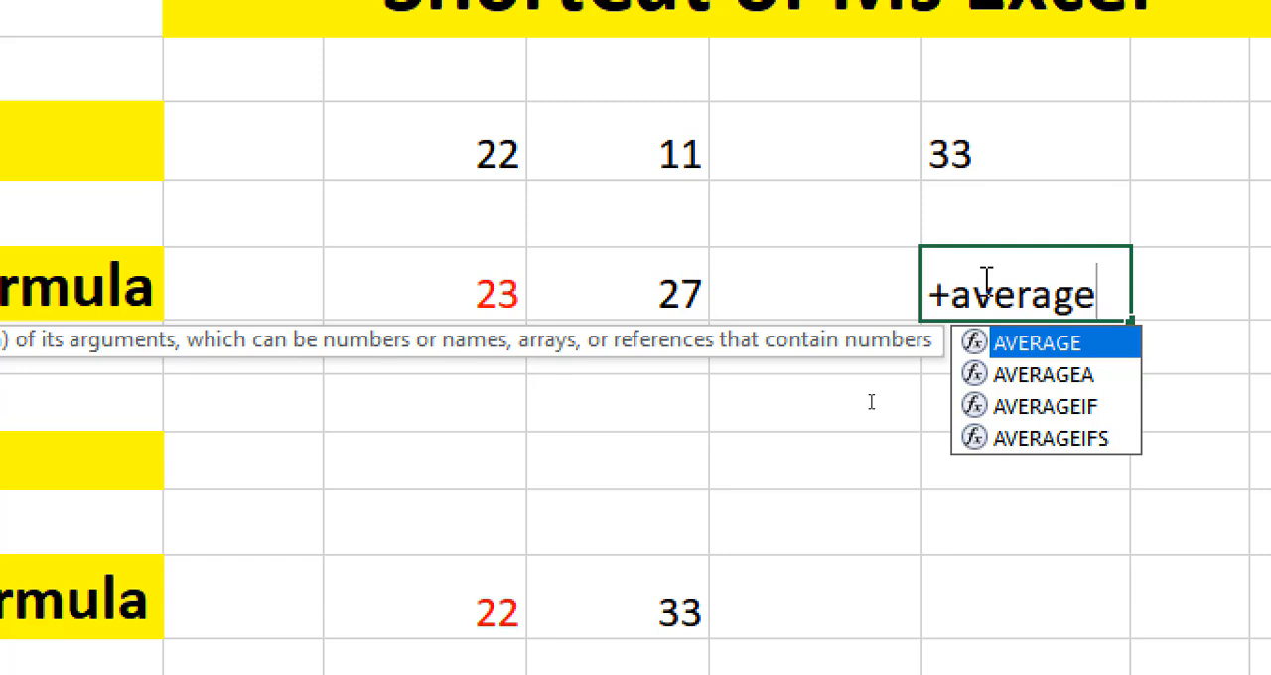
pyautogui.write('(')
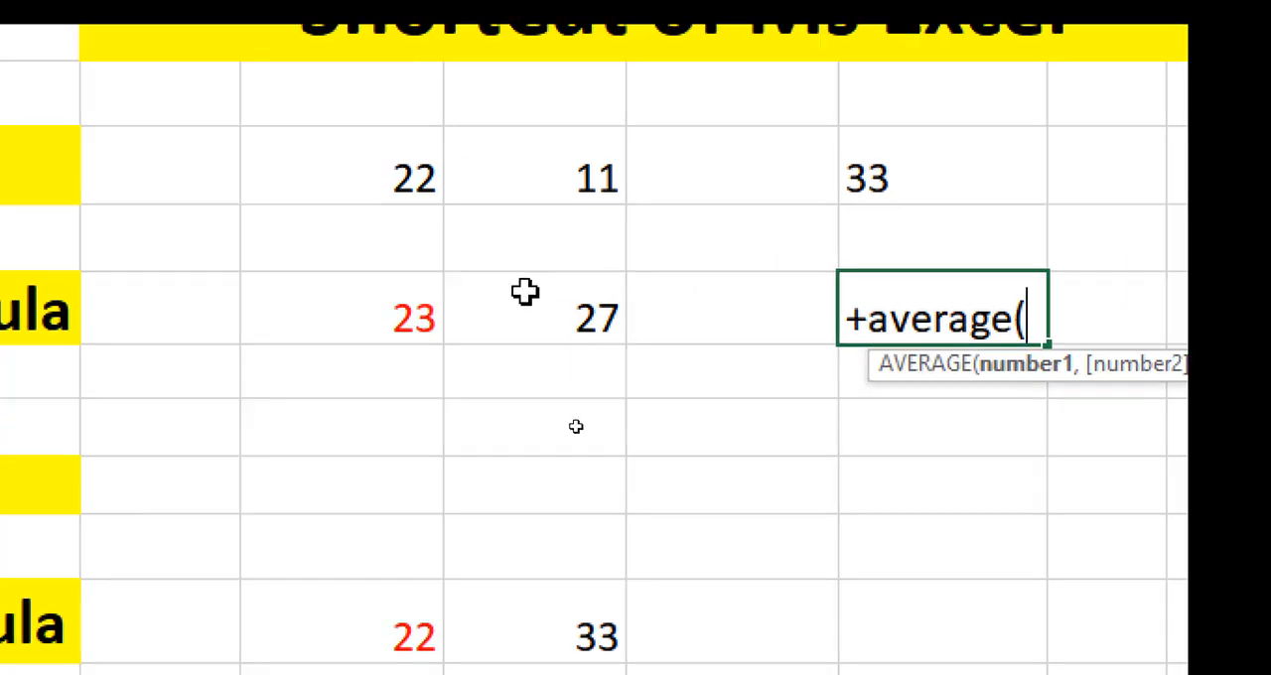
pyautogui.moveTo(483, 296); pyautogui.dragTo(636, 294)
pyautogui.write(')')
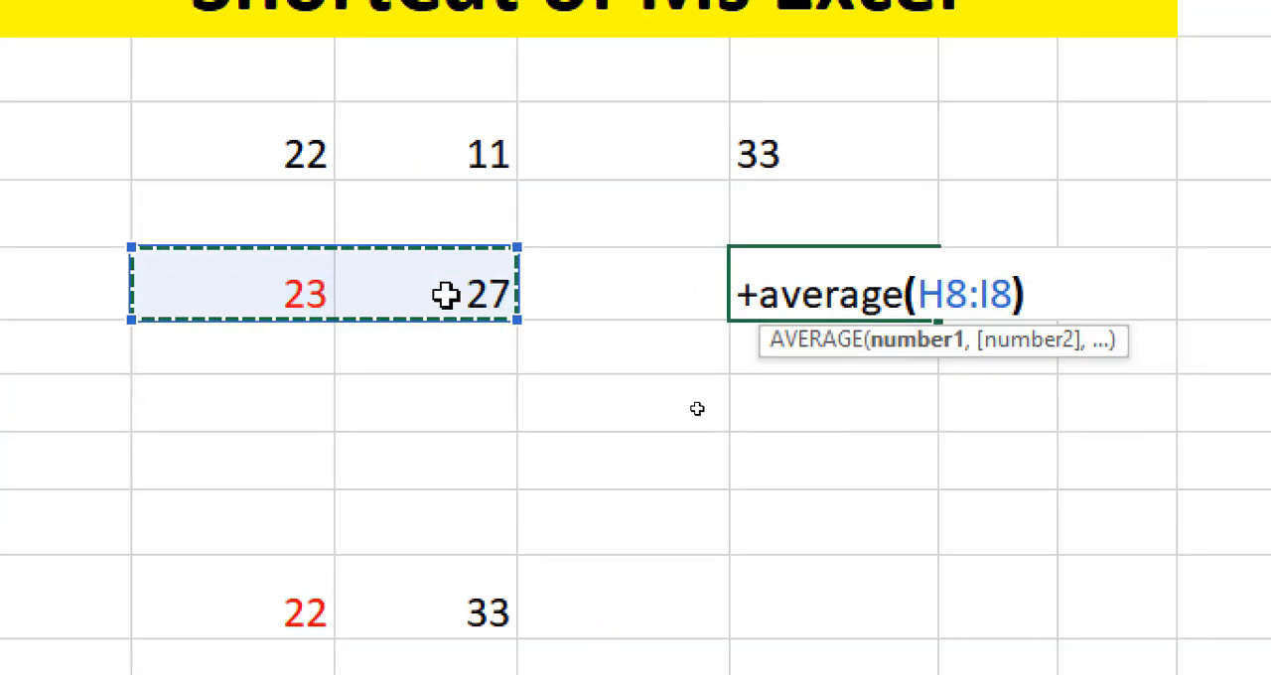
pyautogui.press('Return')
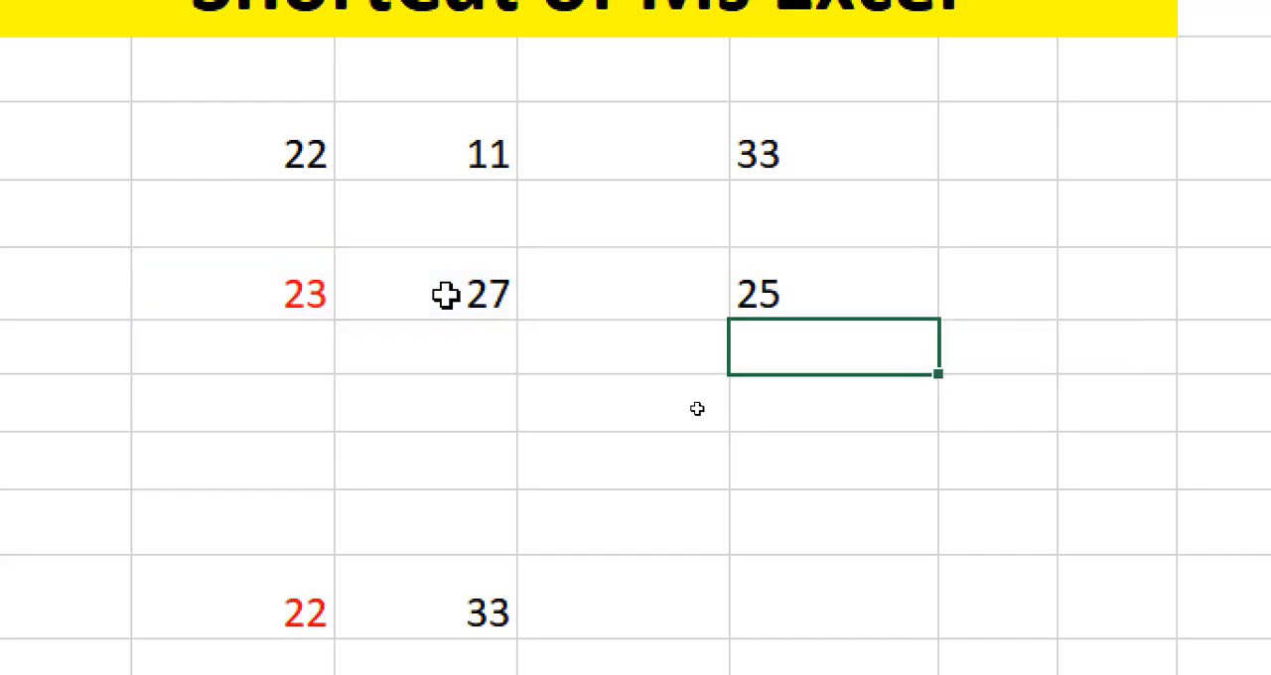
# Examine the average's source cells H8:I8, the "+" heading, and the formulas in K8 and K6.
pyautogui.click(783, 292)
pyautogui.click(324, 294)
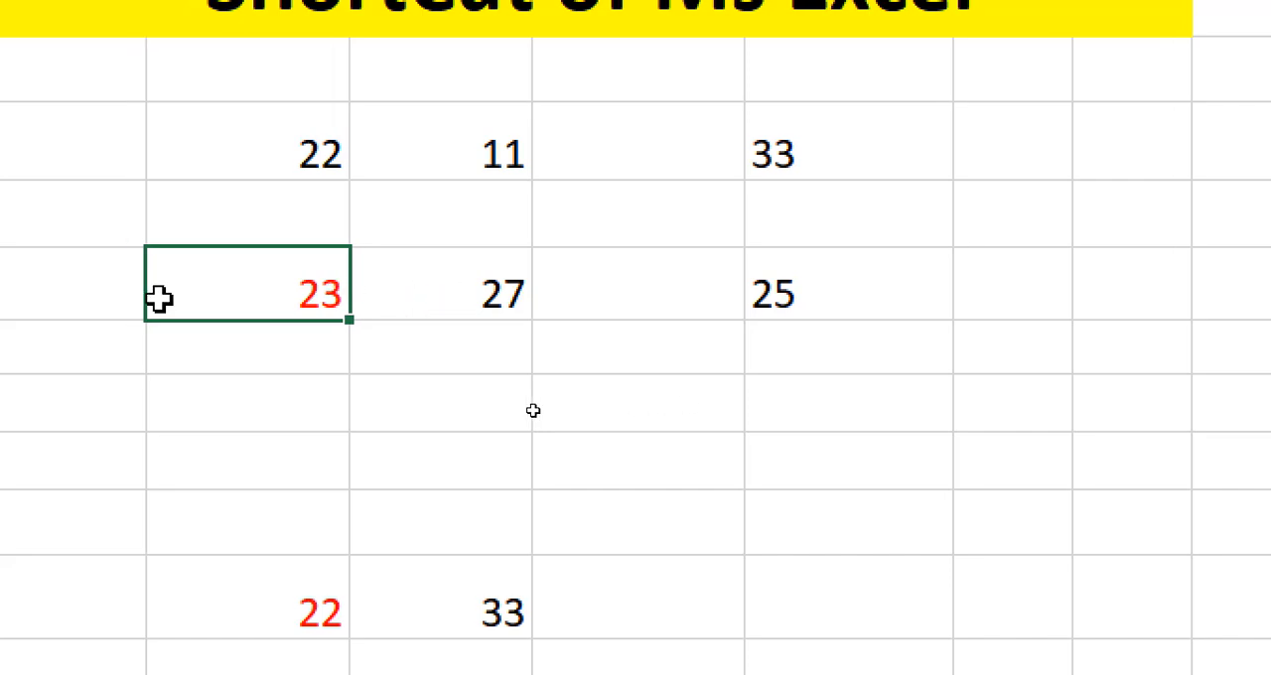
pyautogui.click(715, 298)
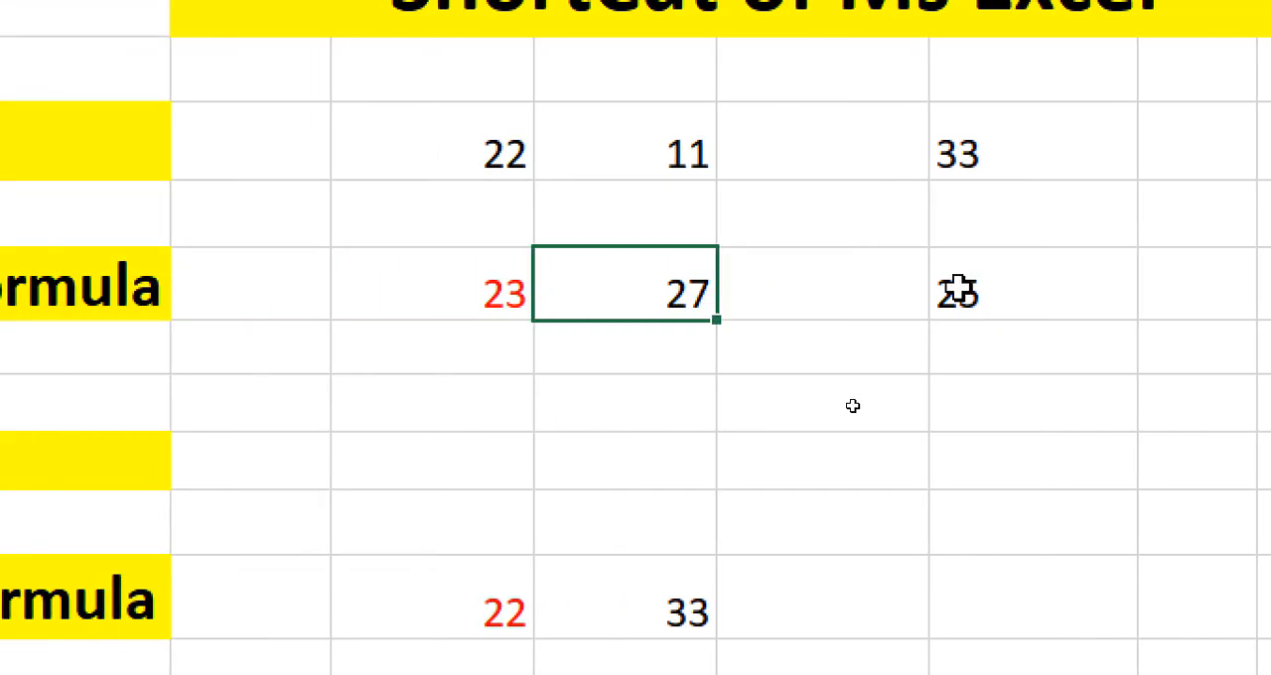
pyautogui.click(1004, 300)
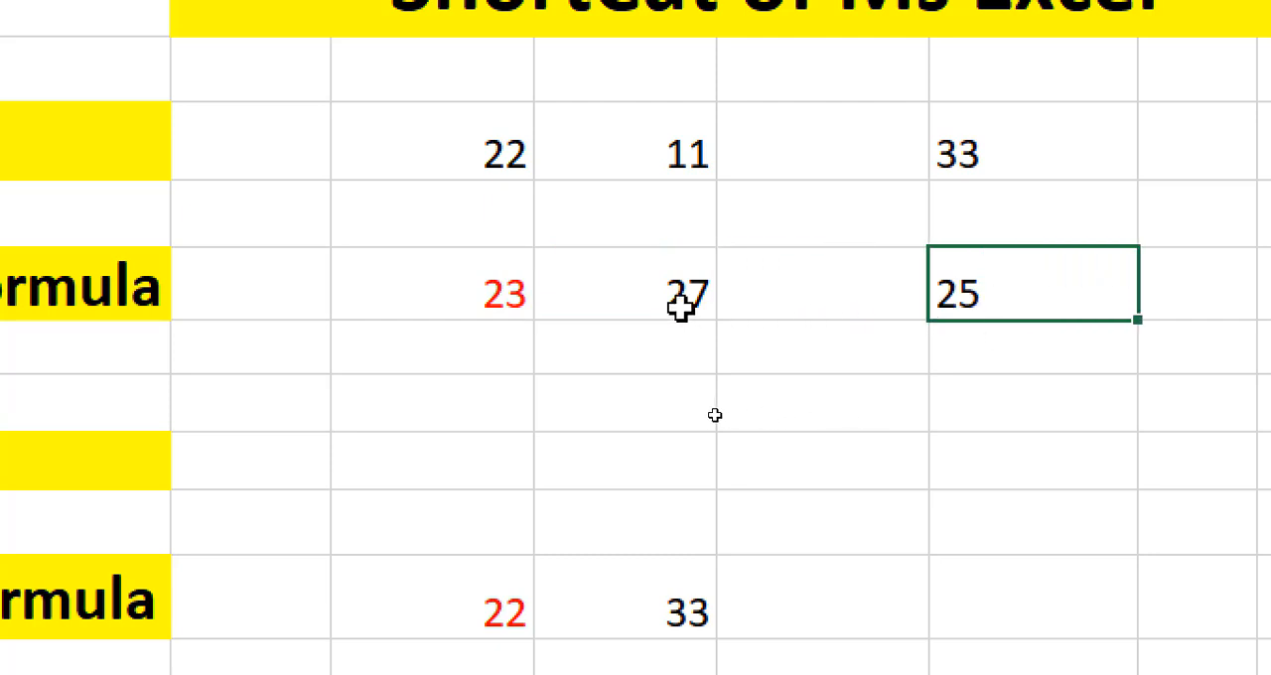
pyautogui.moveTo(680, 308); pyautogui.dragTo(332, 309)
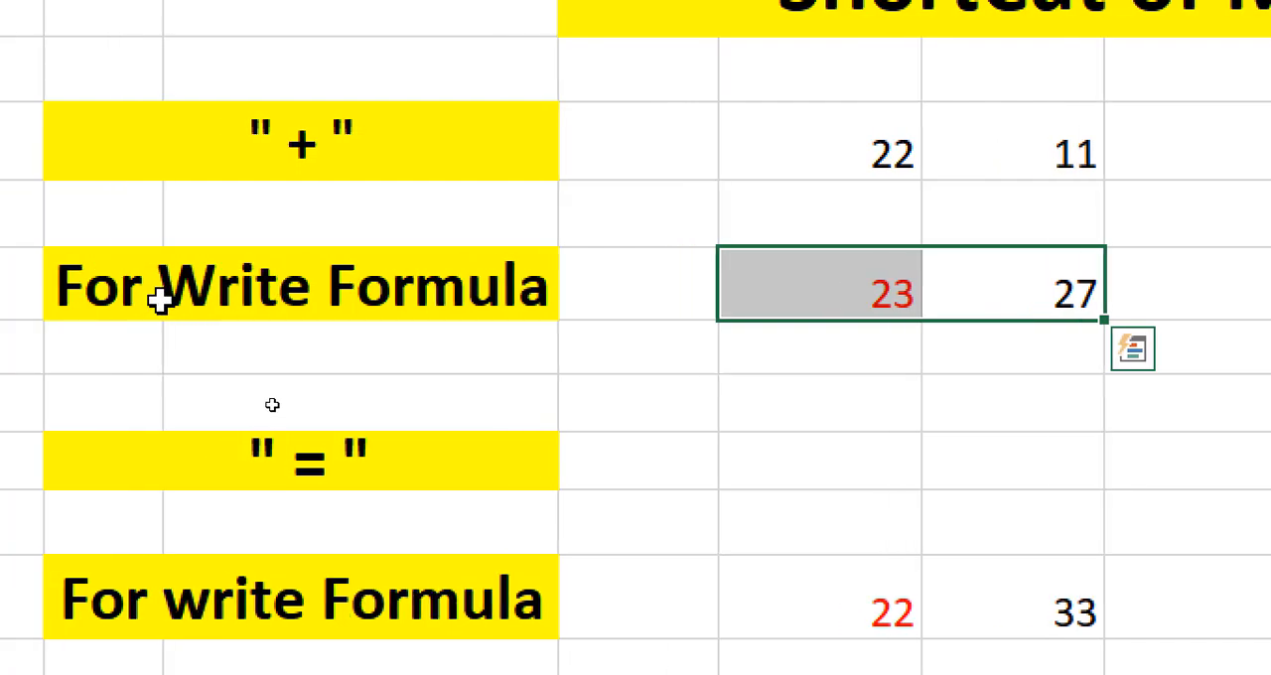
pyautogui.click(291, 144)
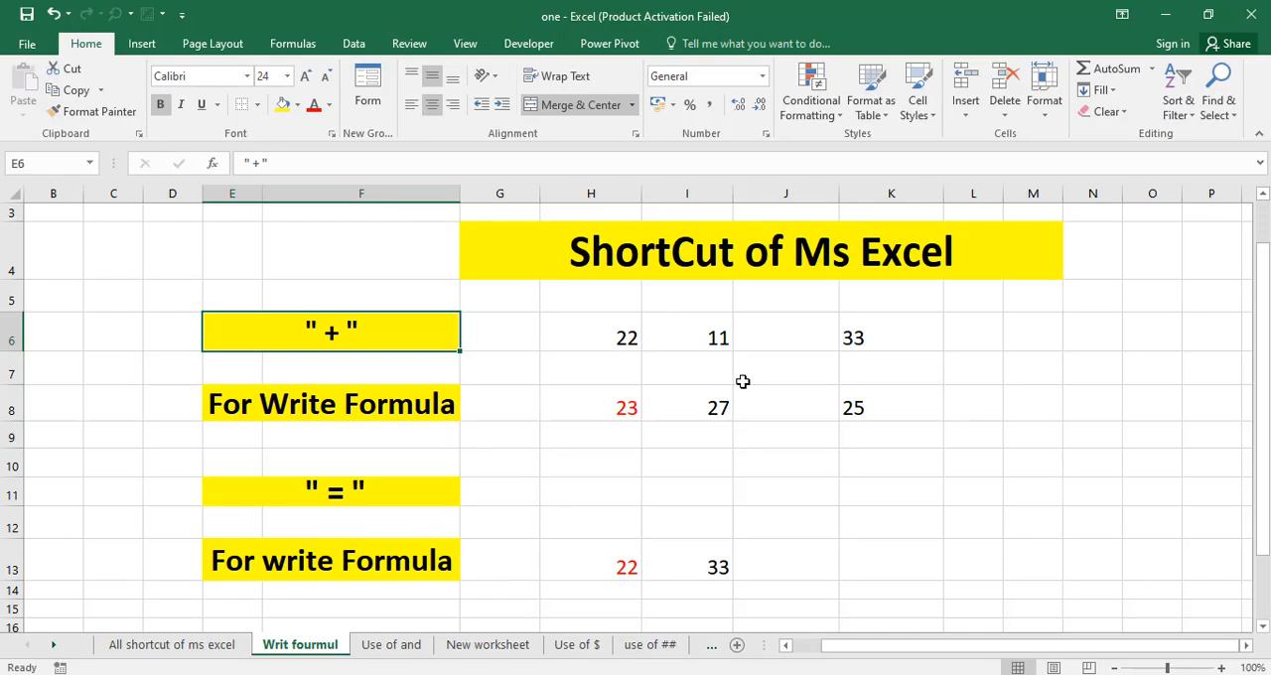
pyautogui.click(872, 403)
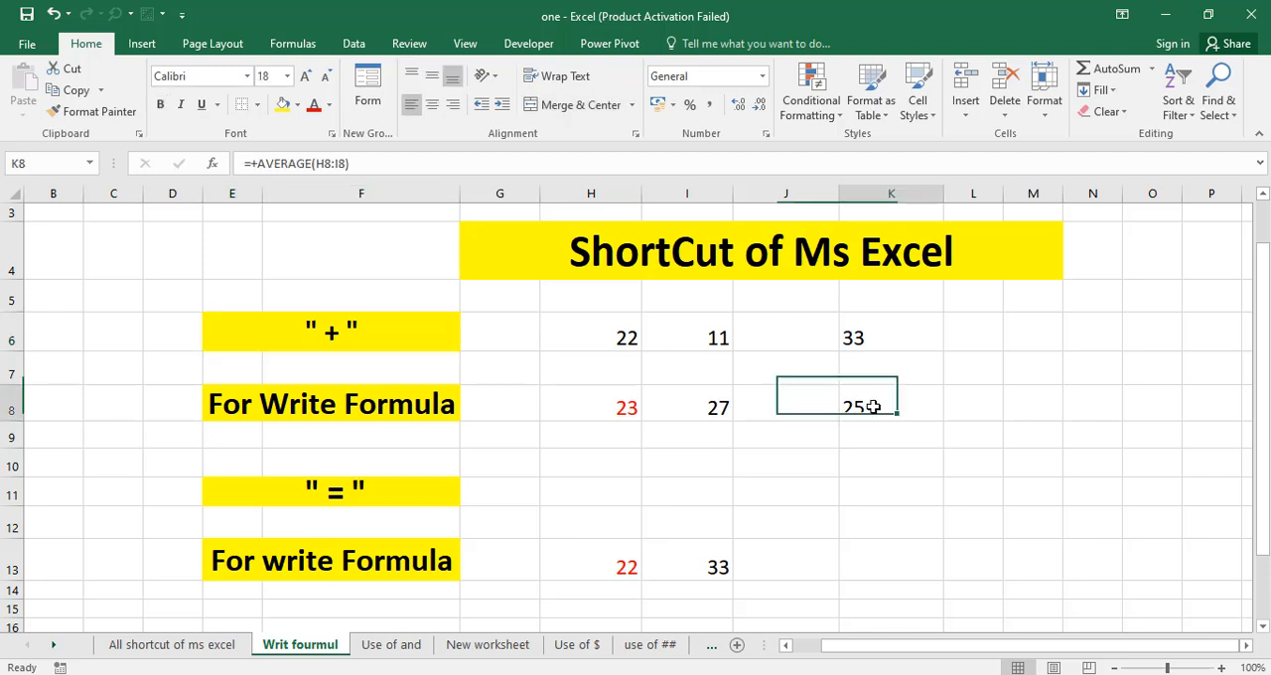
pyautogui.click(866, 344)
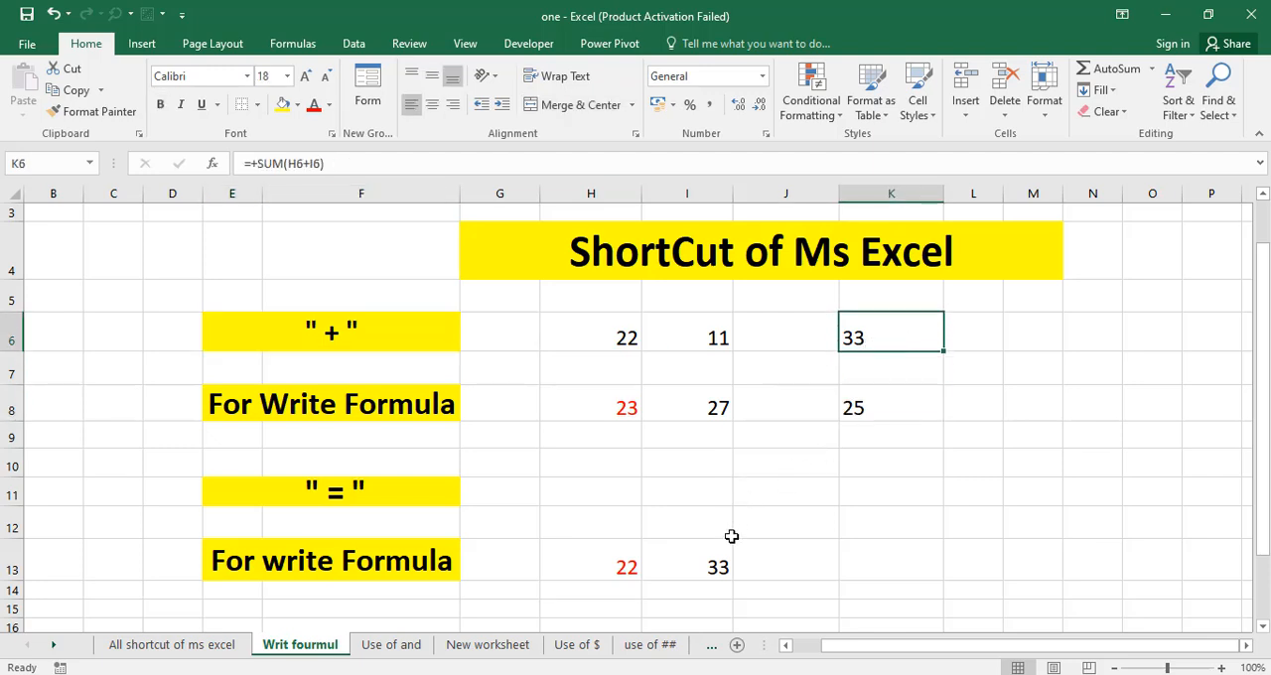
# Enter the formula =sum(H13+I13) in cell J13, starting it with an equals sign.
pyautogui.scroll(-1, 717, 562)
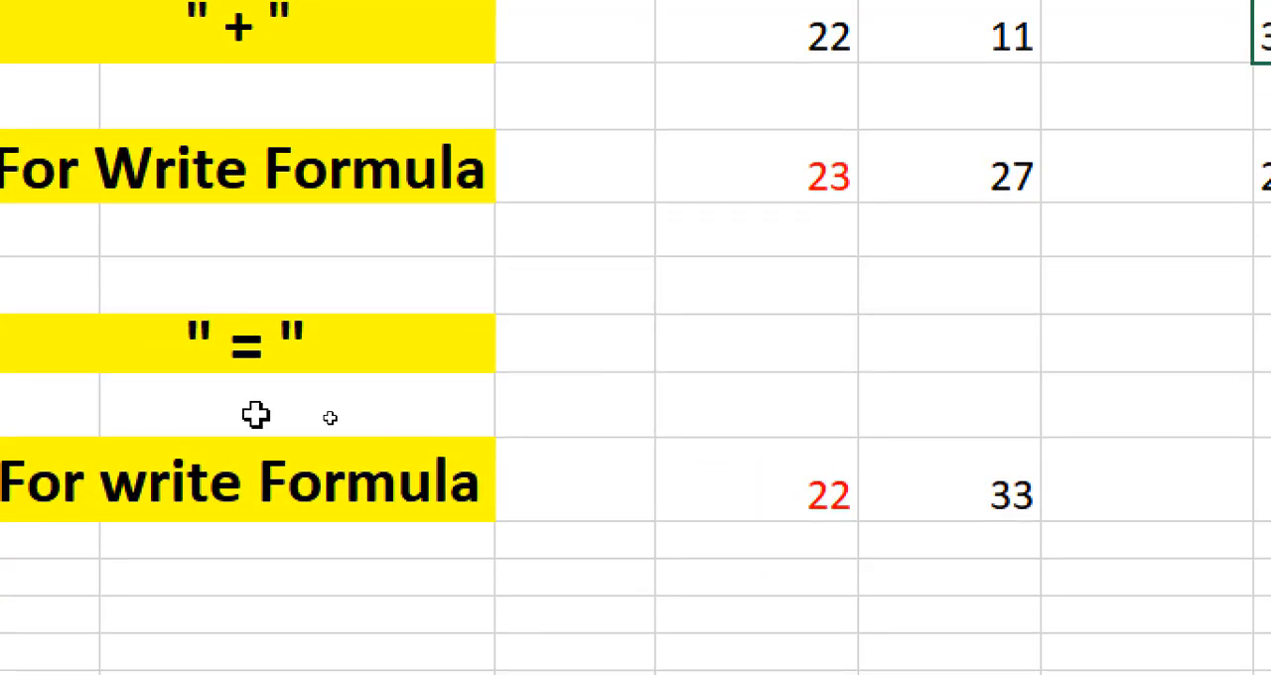
pyautogui.click(1109, 494)
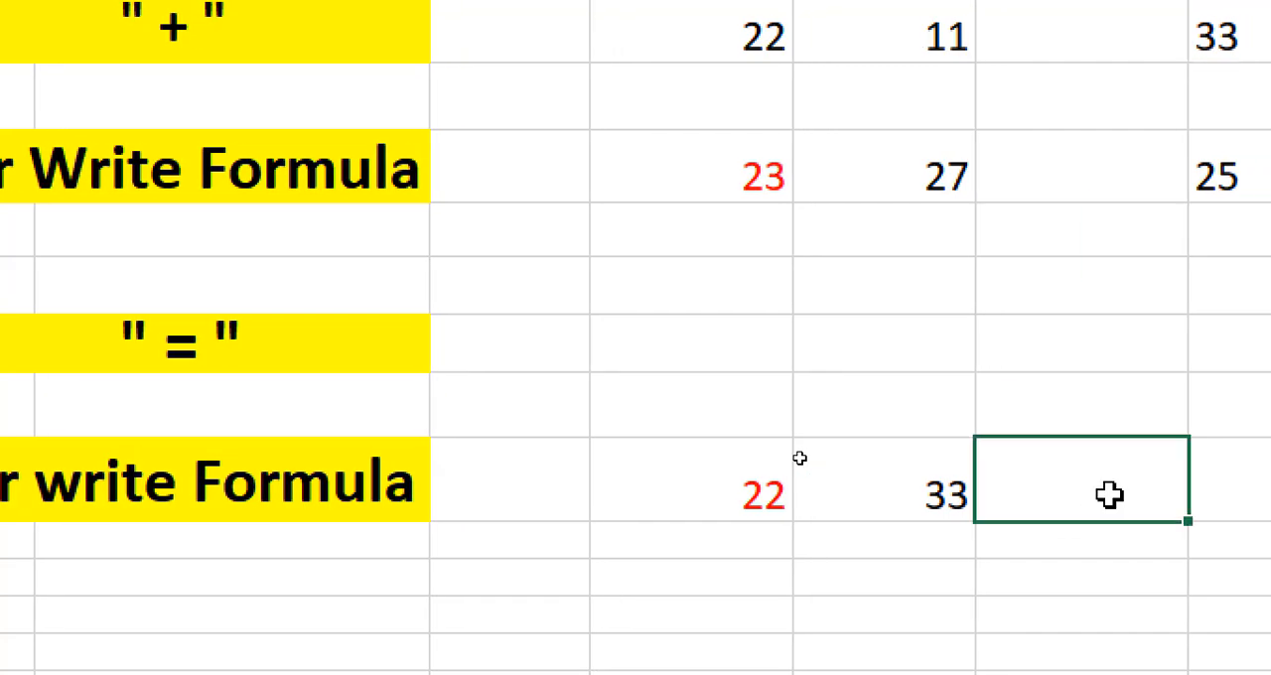
pyautogui.write('=sum')
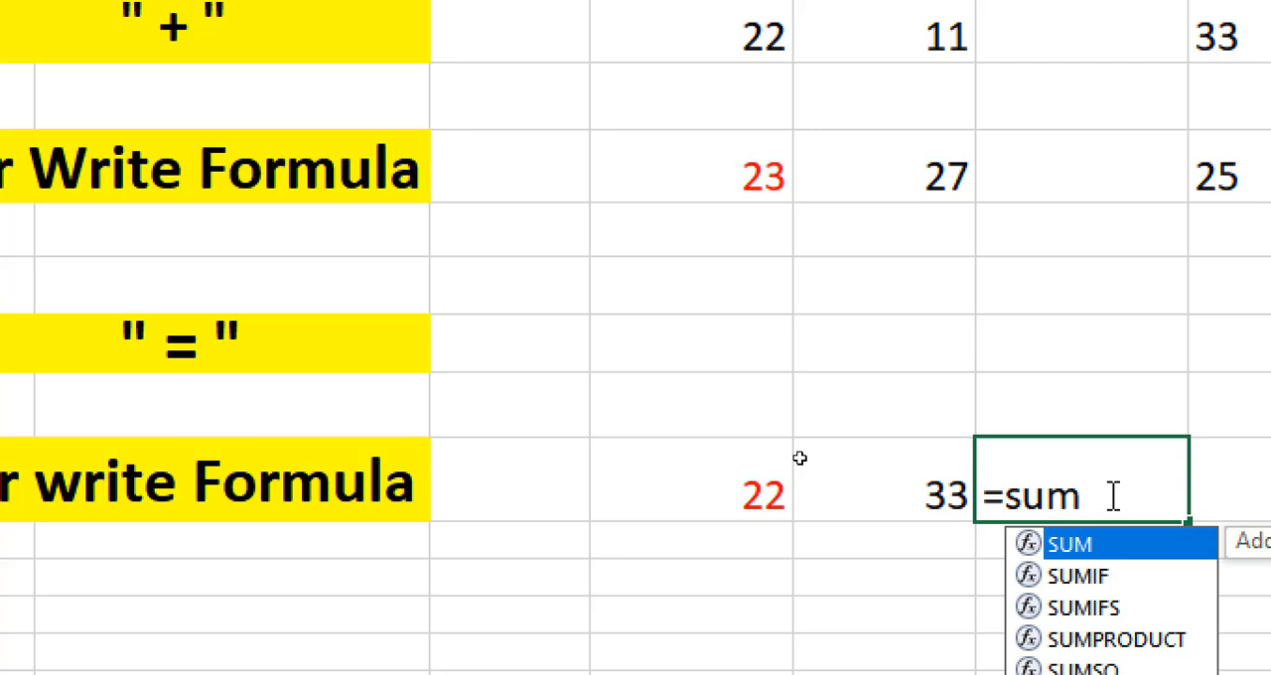
pyautogui.write('(')
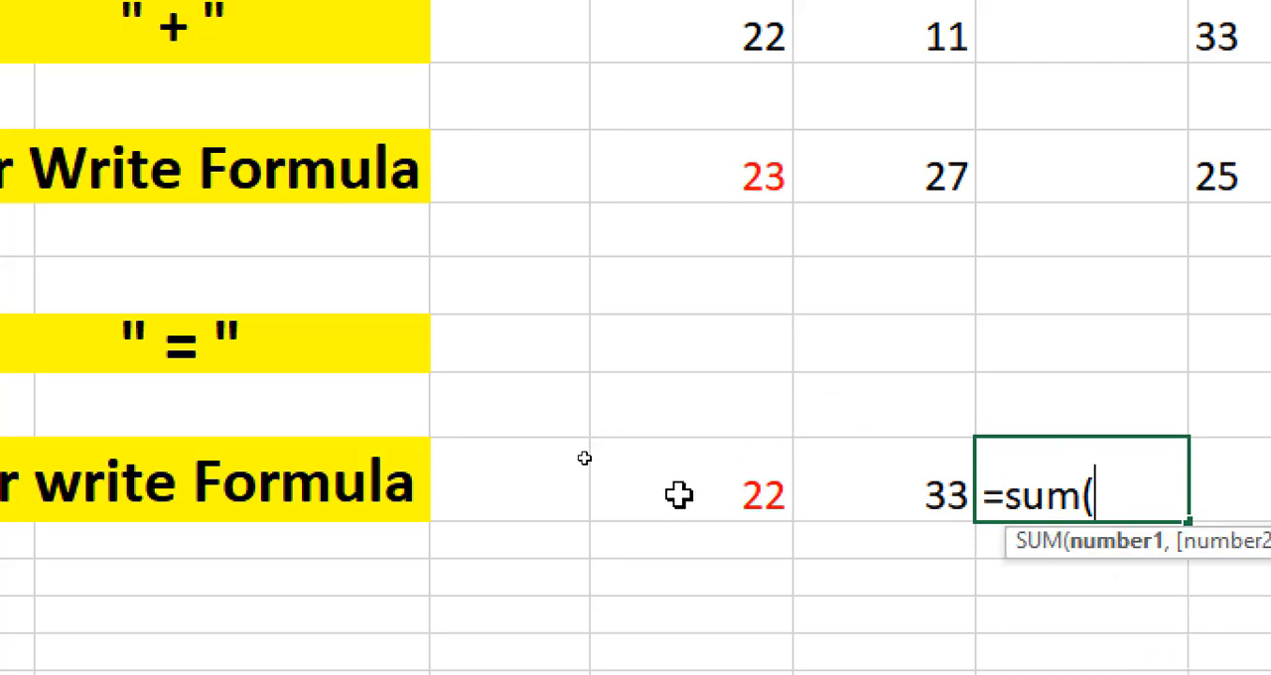
pyautogui.click(679, 496)
pyautogui.write('+')
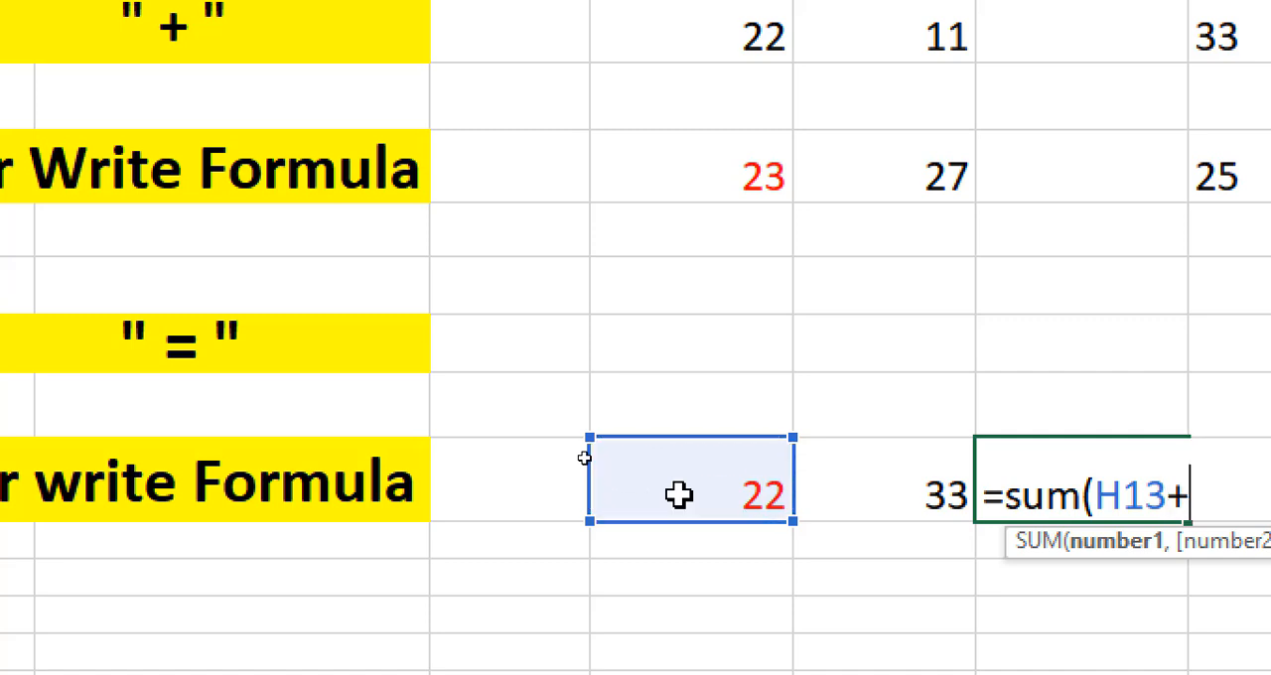
pyautogui.click(896, 504)
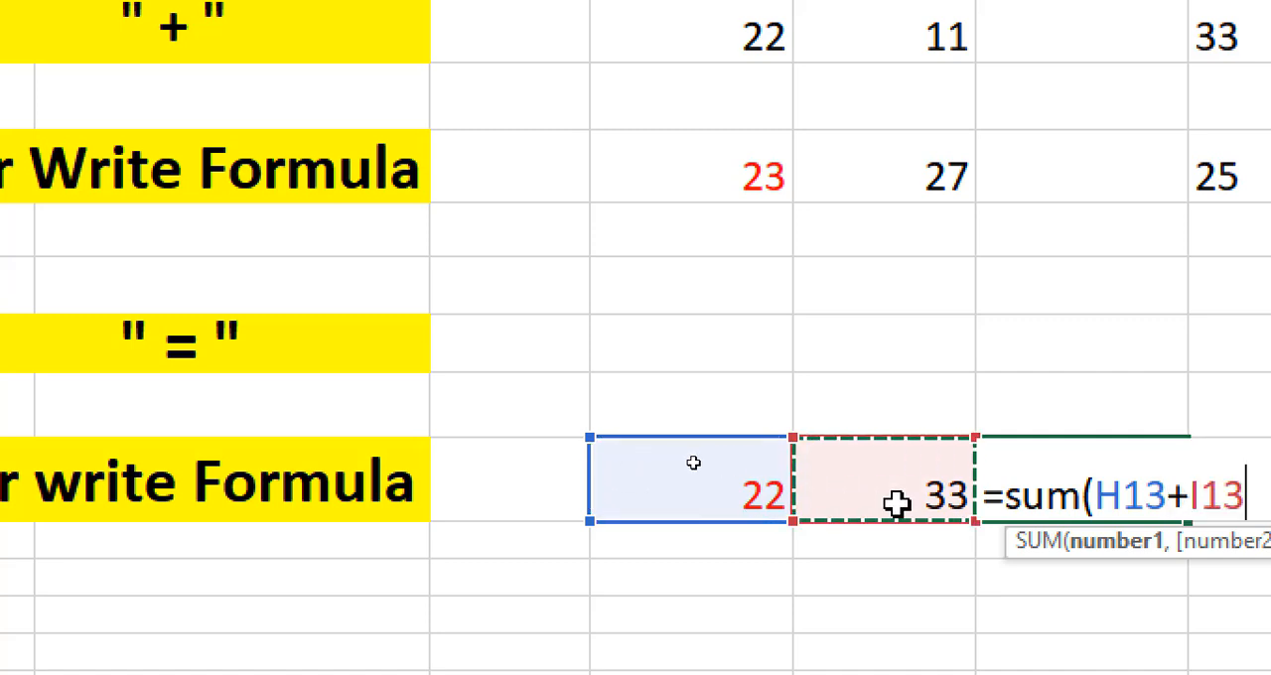
pyautogui.write(')')
pyautogui.press('Return')
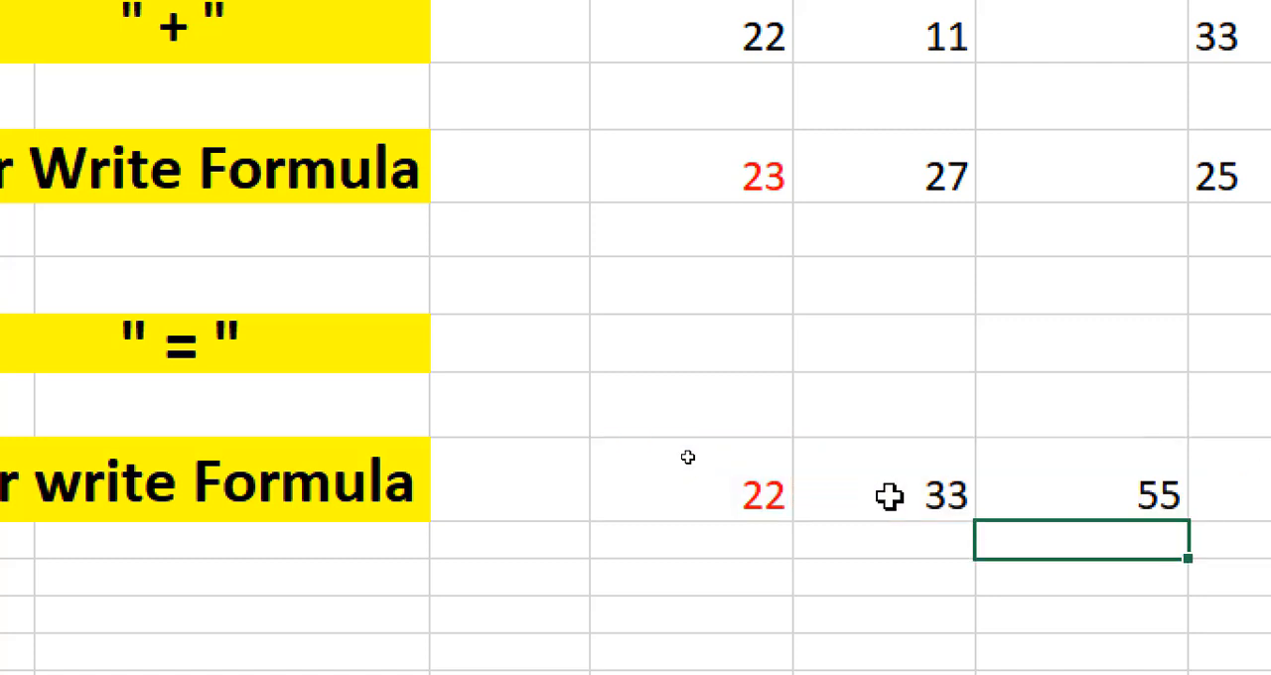
# Examine the source cells H13 and I13, the sum formula in J13, and the "+" and "=" headings.
pyautogui.click(751, 496)
pyautogui.click(856, 493)
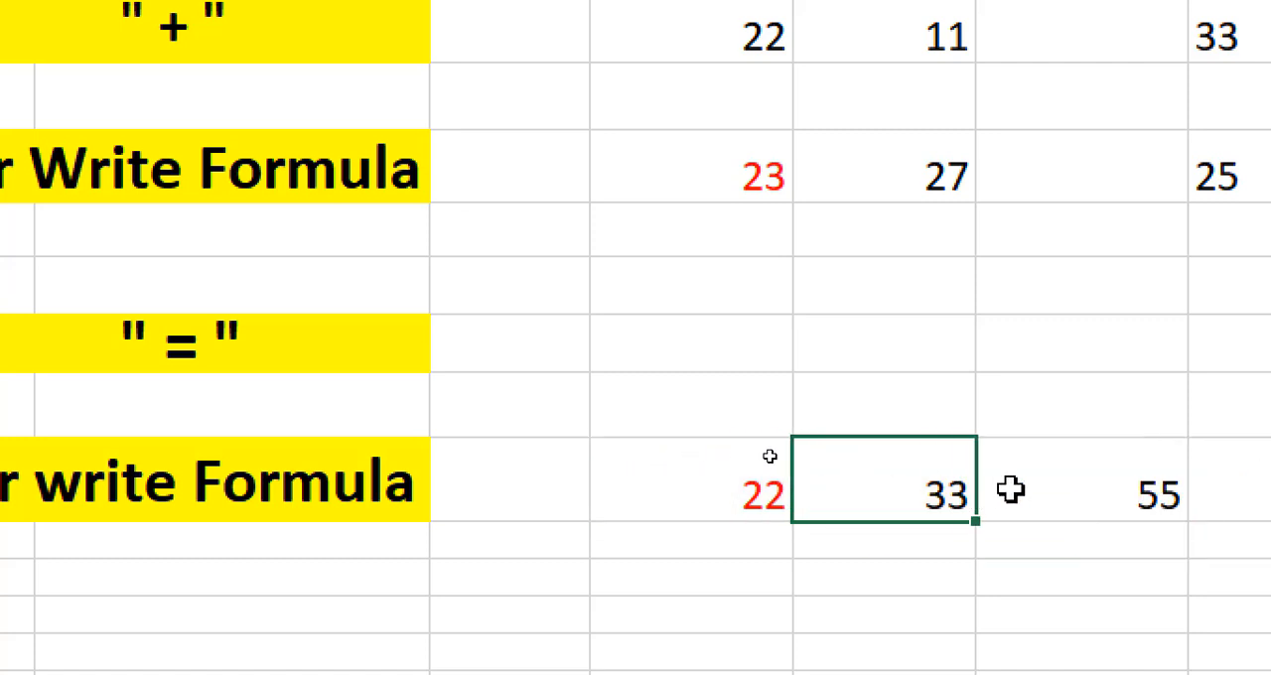
pyautogui.click(1109, 477)
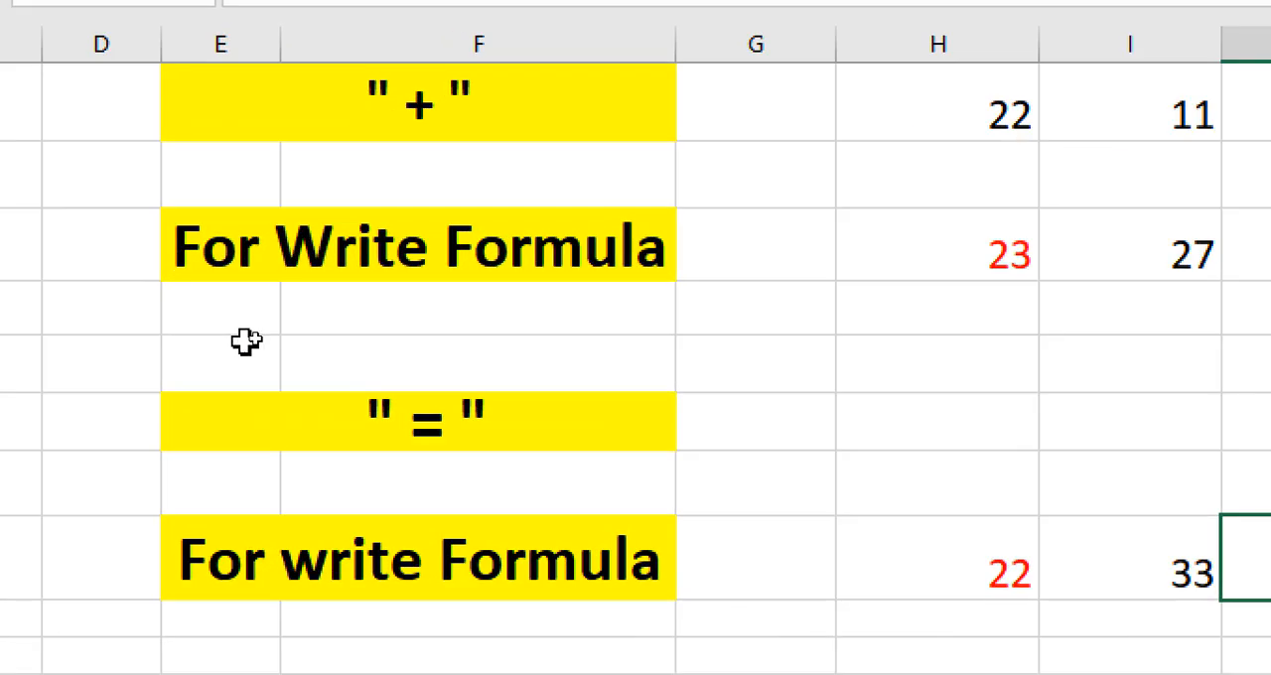
pyautogui.click(384, 105)
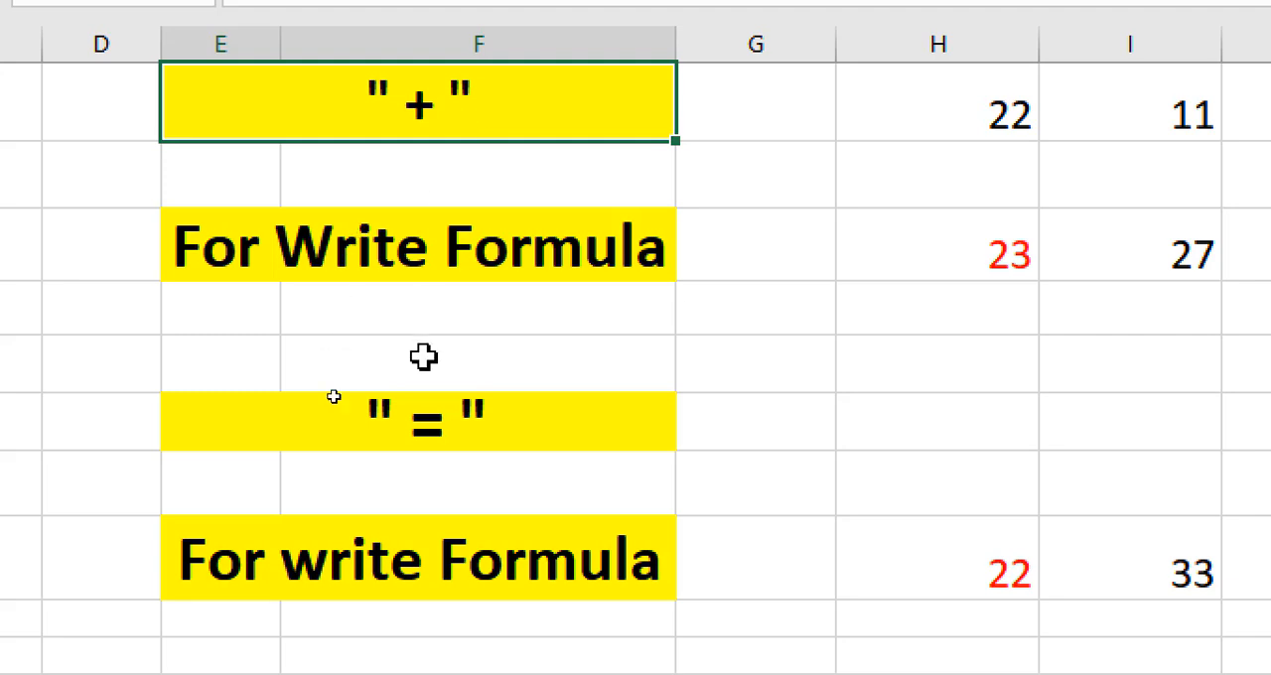
pyautogui.click(424, 427)
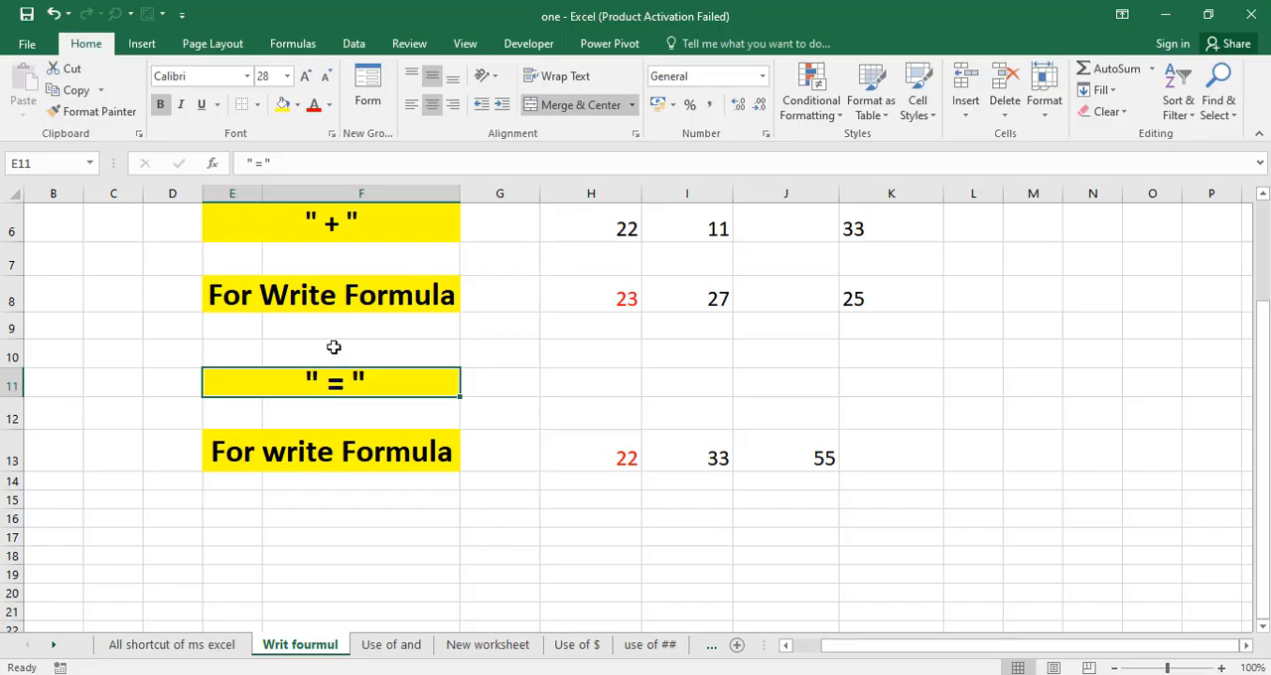
pyautogui.scroll(2, 332, 383)
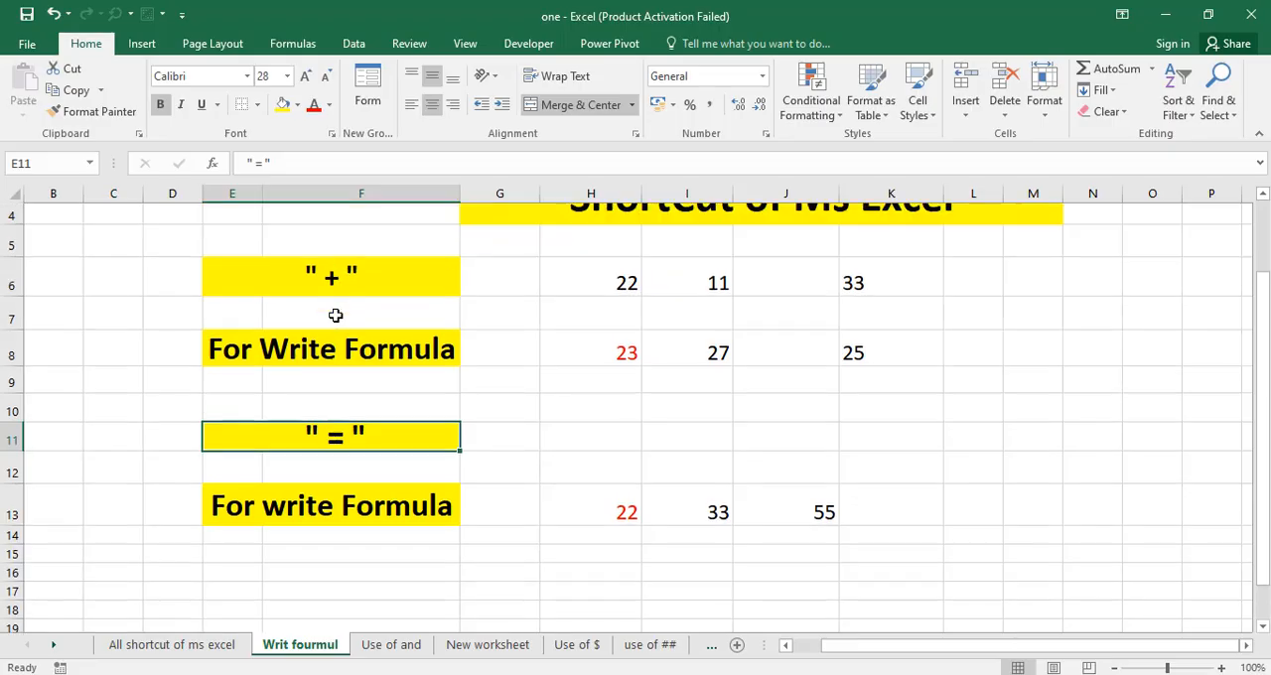
# Open the "Use of and" sheet and examine the "&" heading and the text parts in H6:K6.
pyautogui.click(379, 645)
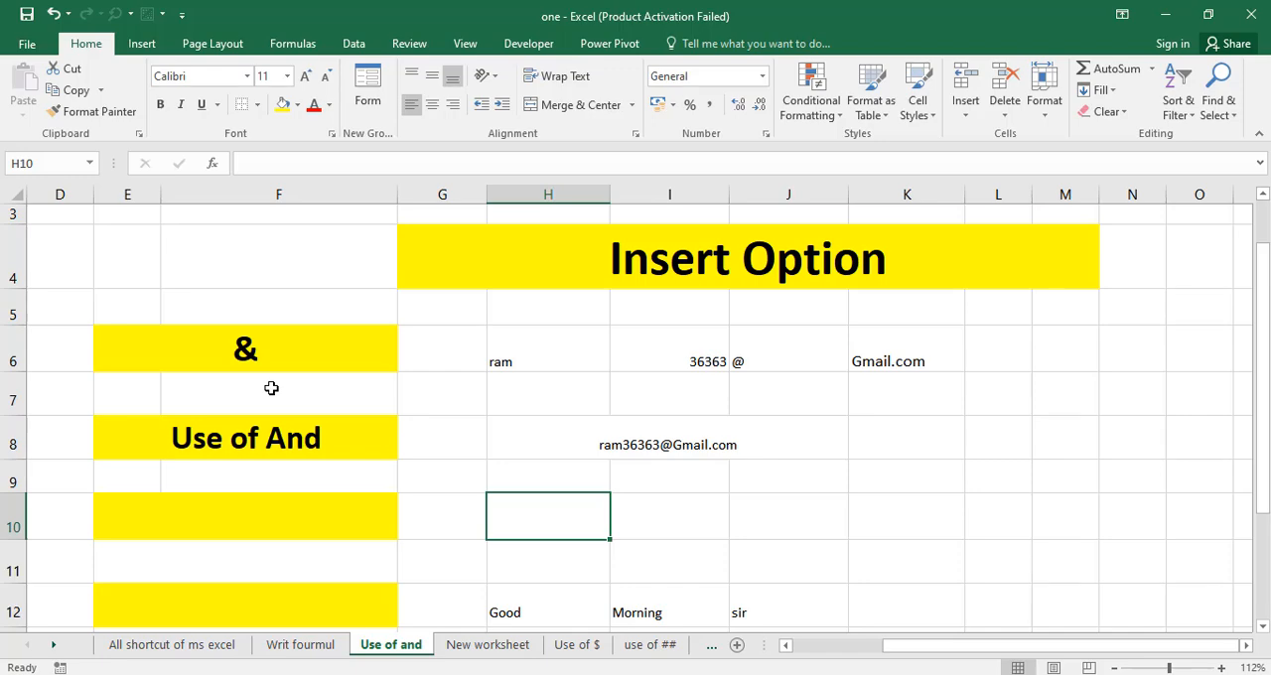
pyautogui.click(253, 353)
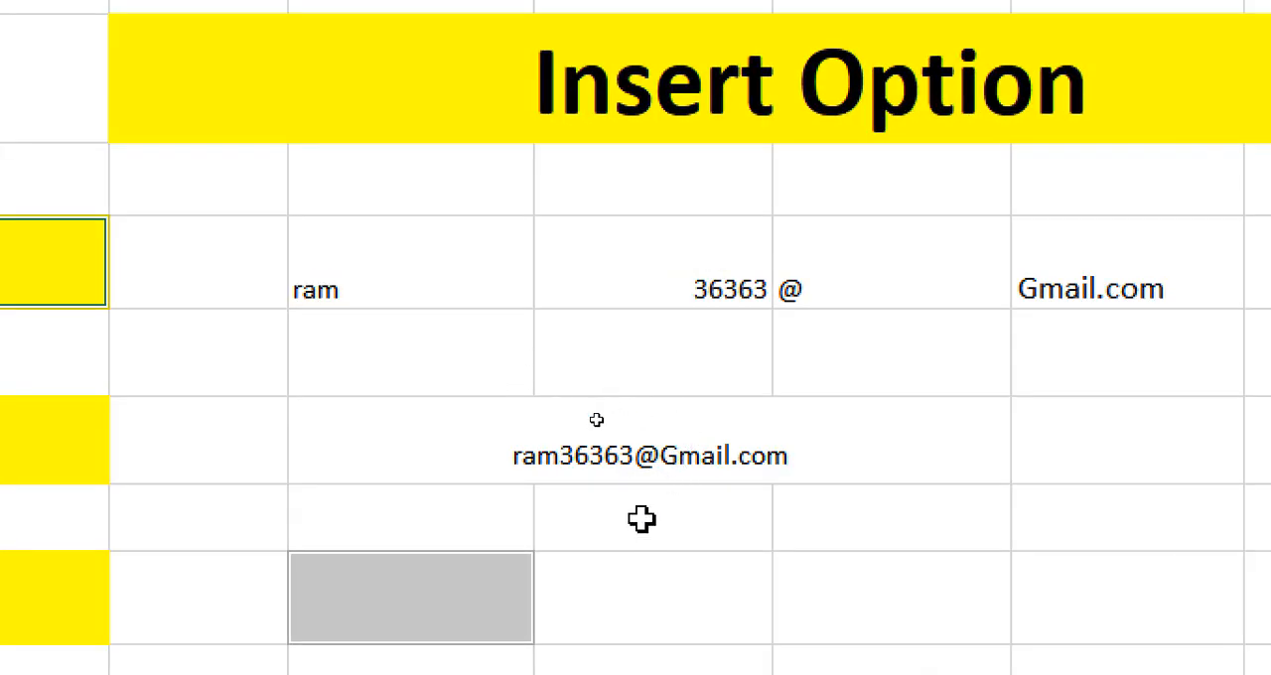
pyautogui.click(397, 283)
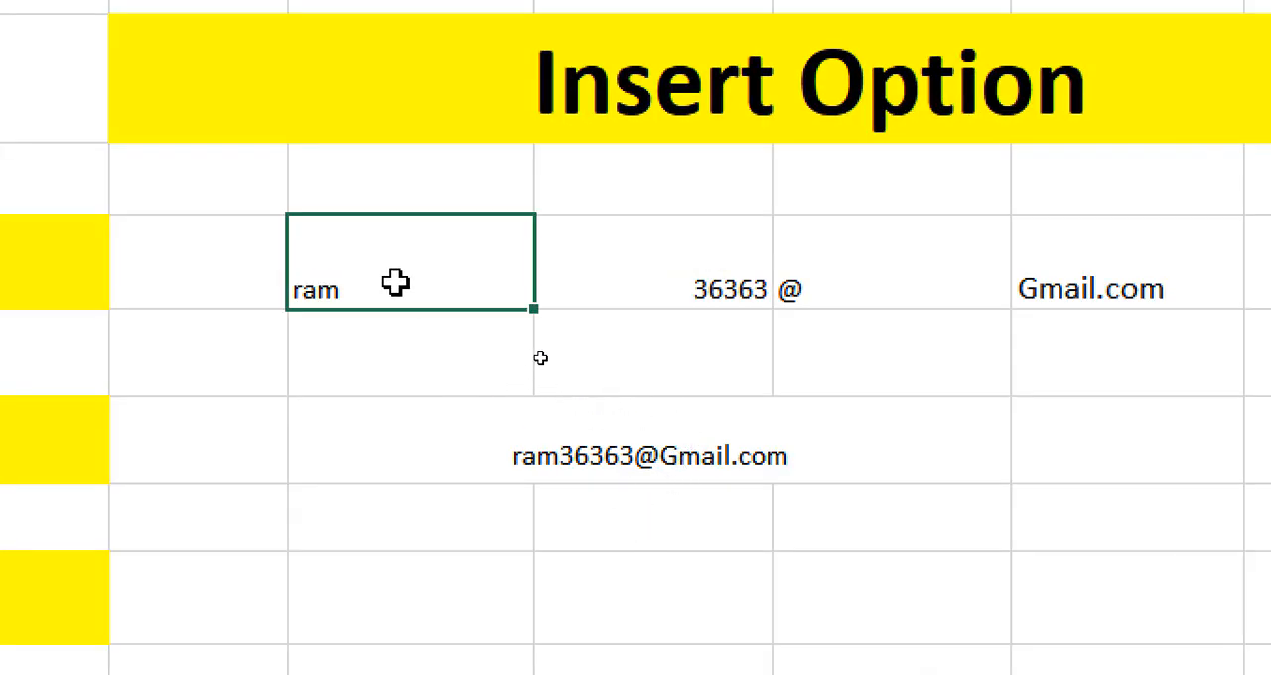
pyautogui.click(646, 285)
pyautogui.click(814, 278)
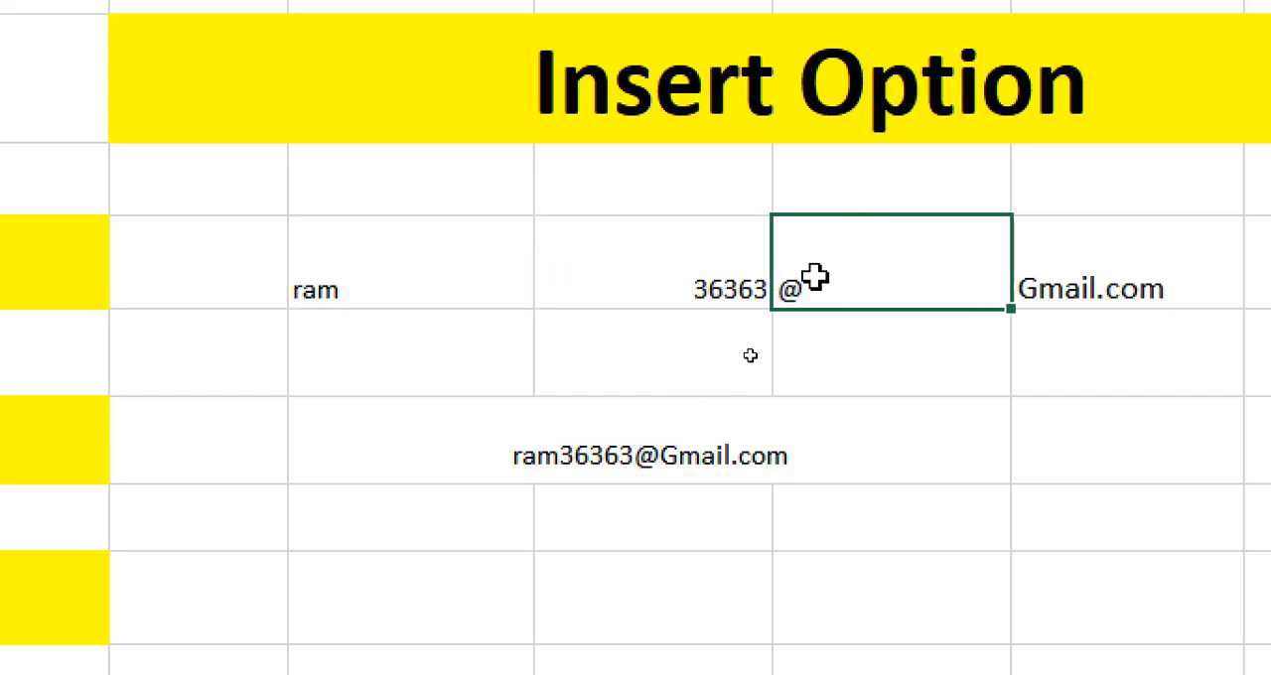
pyautogui.click(1095, 288)
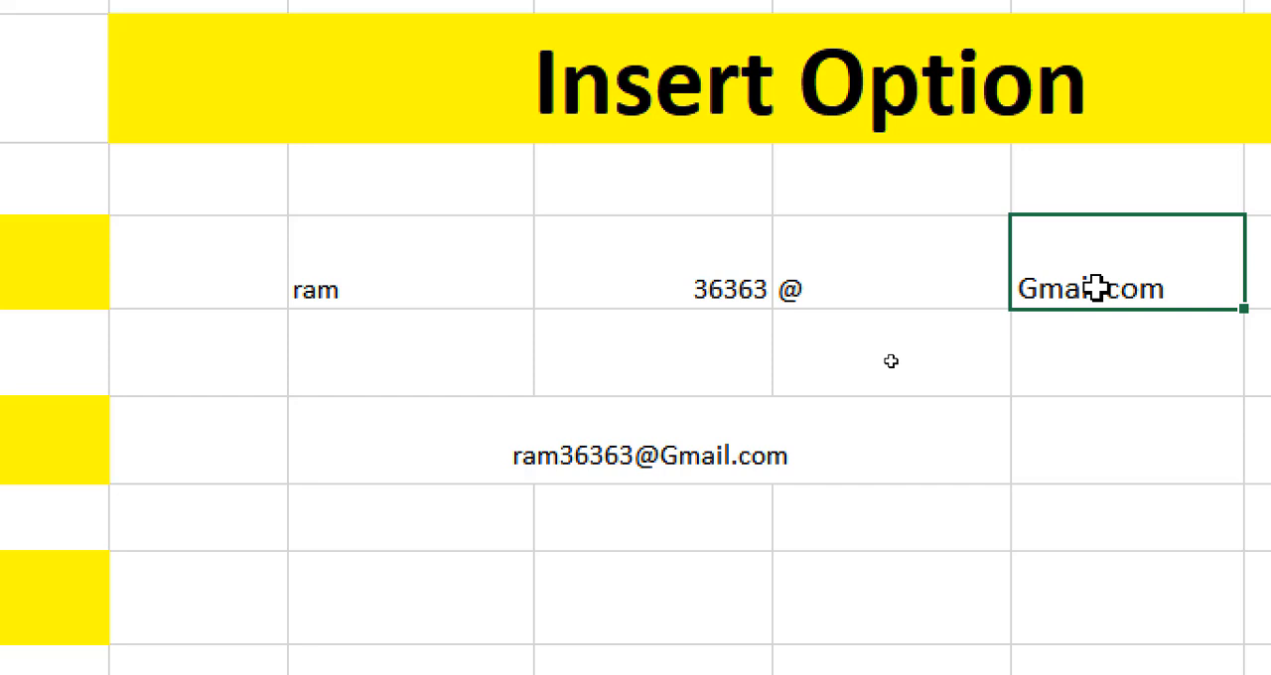
# Correct the domain text in cell K6 to lowercase gmail.com.
pyautogui.click(1038, 288)
pyautogui.press('BackSpace')
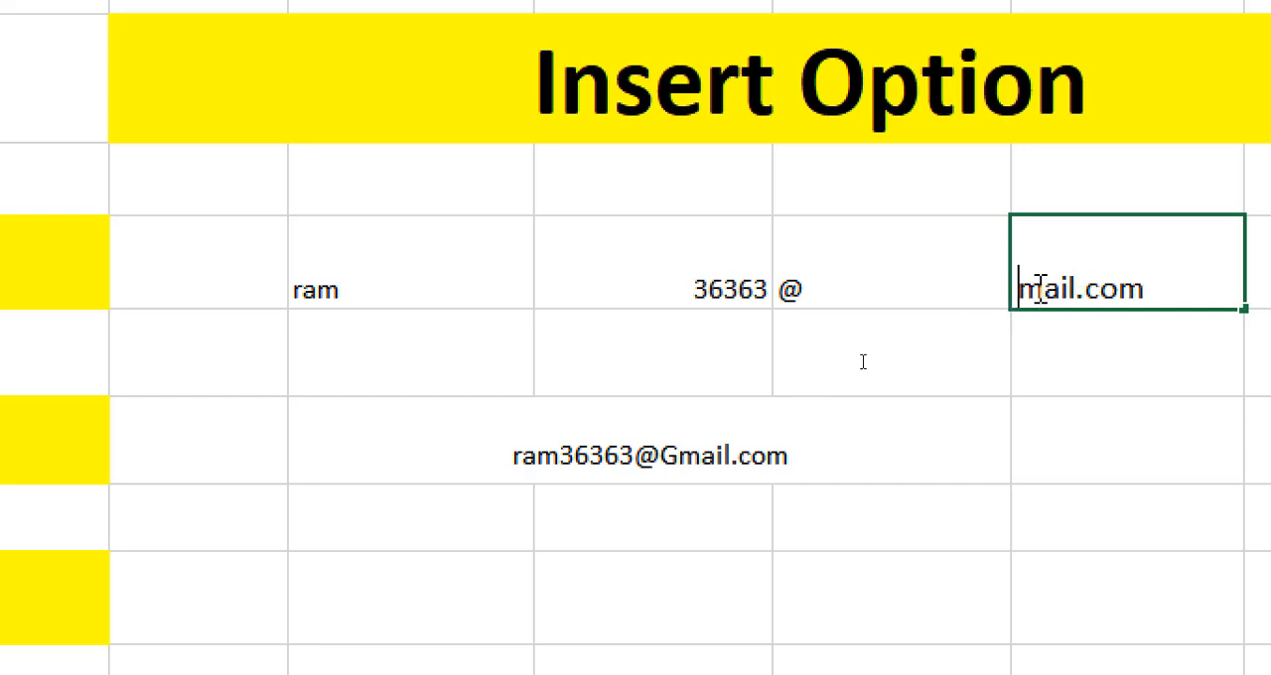
pyautogui.write('g')
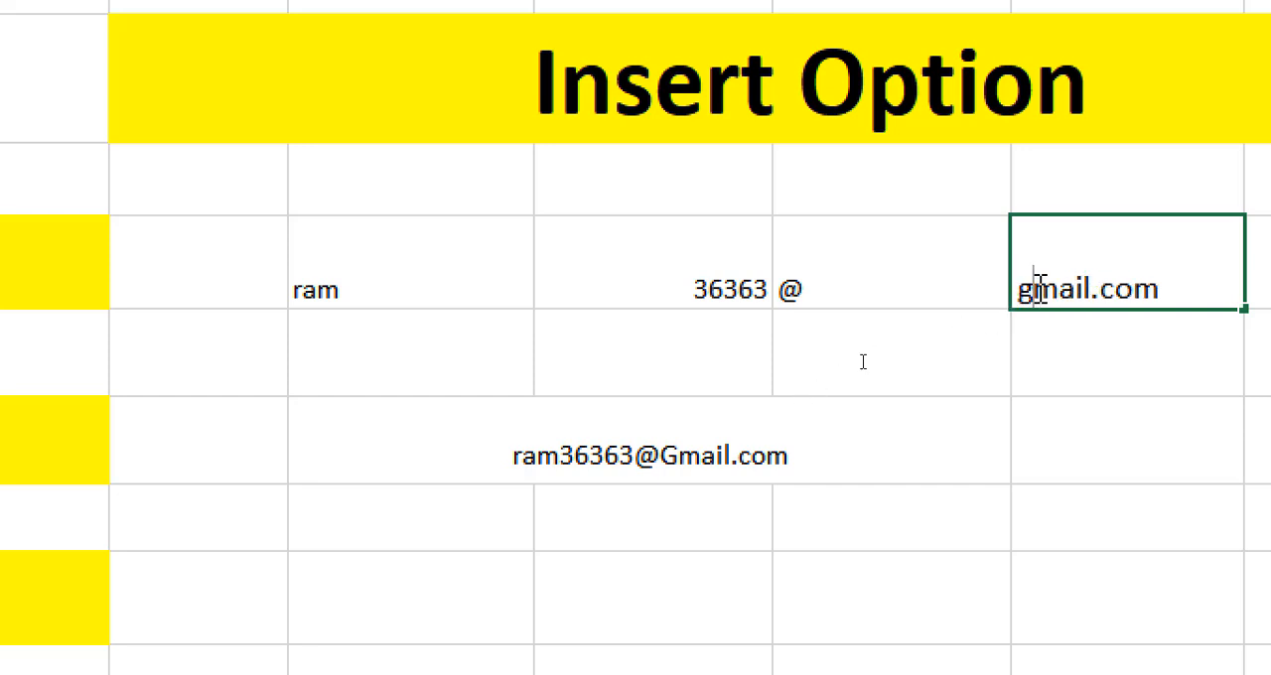
pyautogui.click(946, 519)
# Merge and center cells H7:J7 below the row of e-mail address parts.
pyautogui.moveTo(311, 284); pyautogui.dragTo(1053, 264)
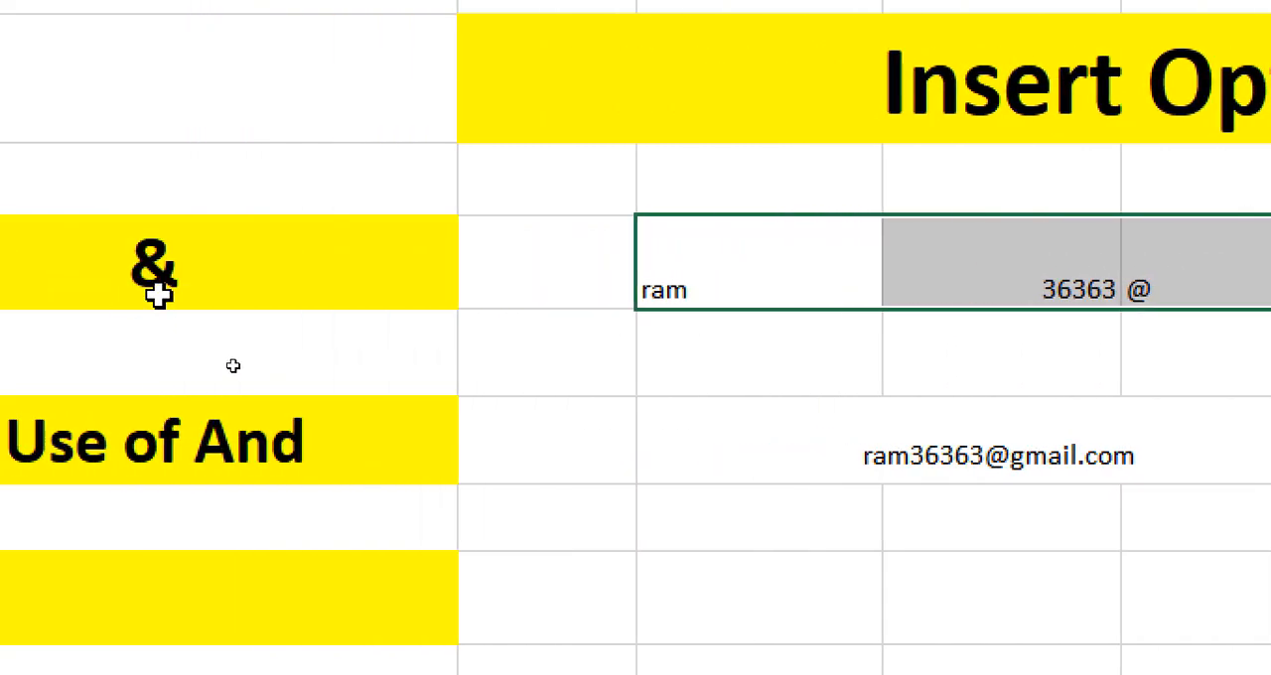
pyautogui.click(284, 269)
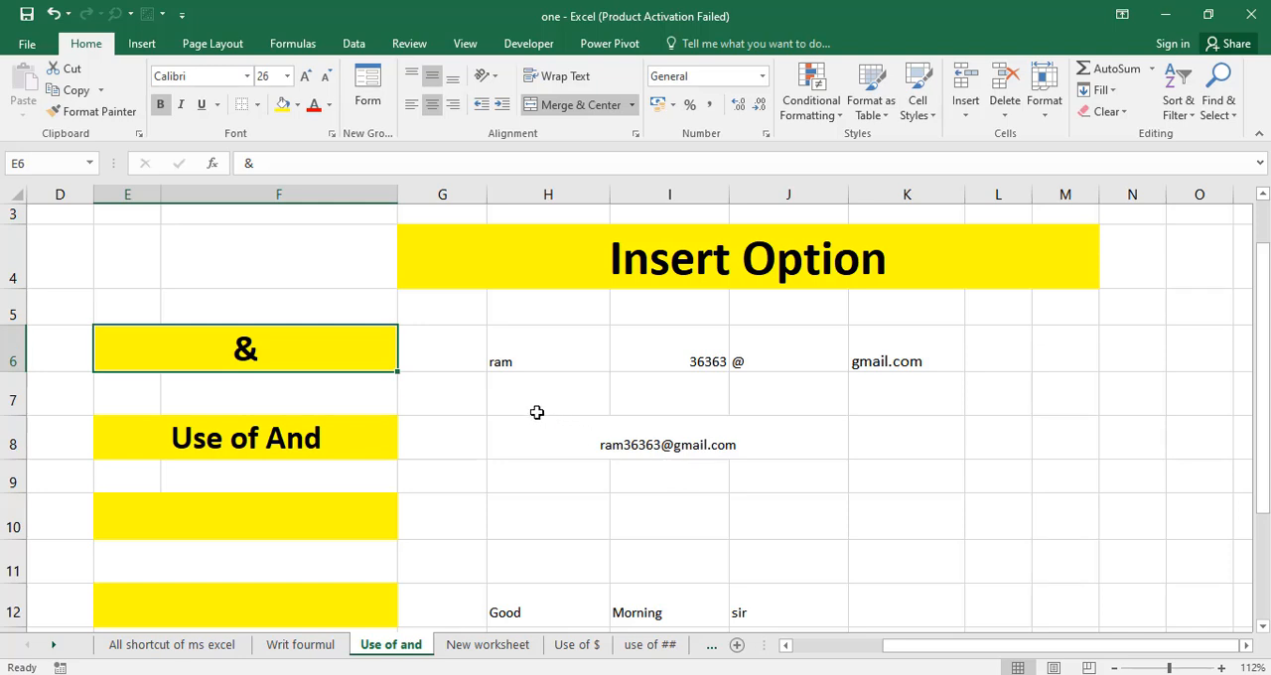
pyautogui.moveTo(536, 412); pyautogui.dragTo(794, 396)
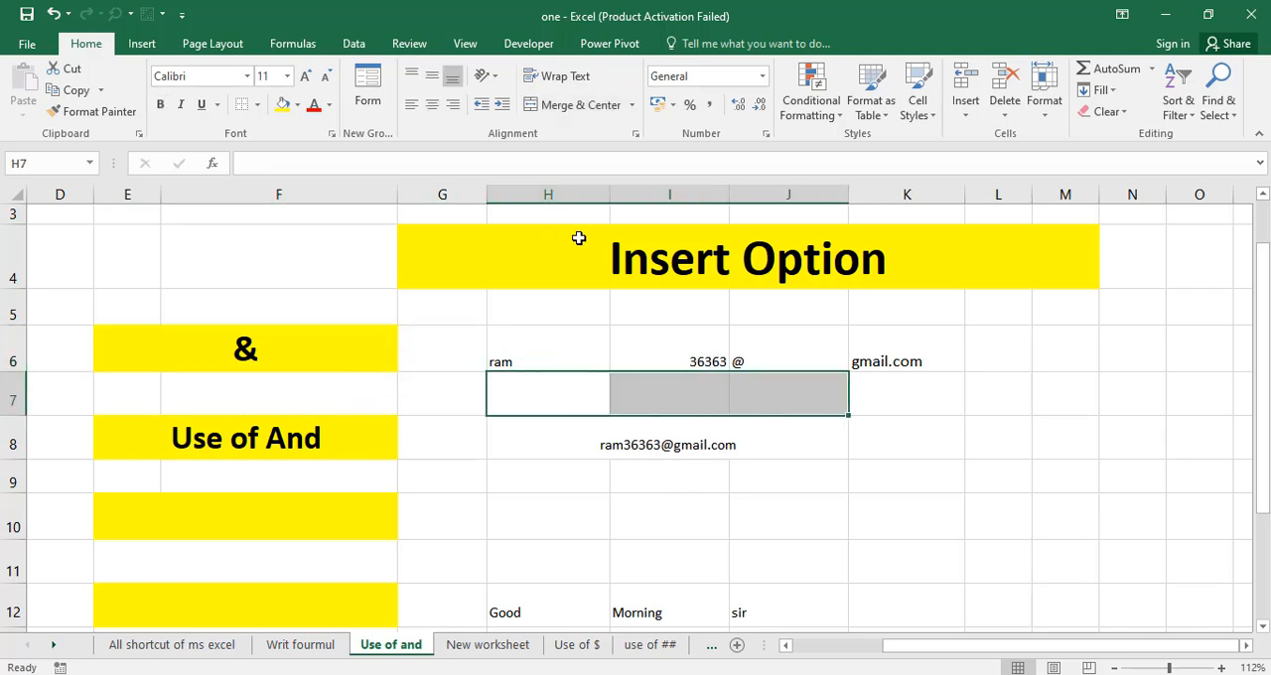
pyautogui.click(584, 107)
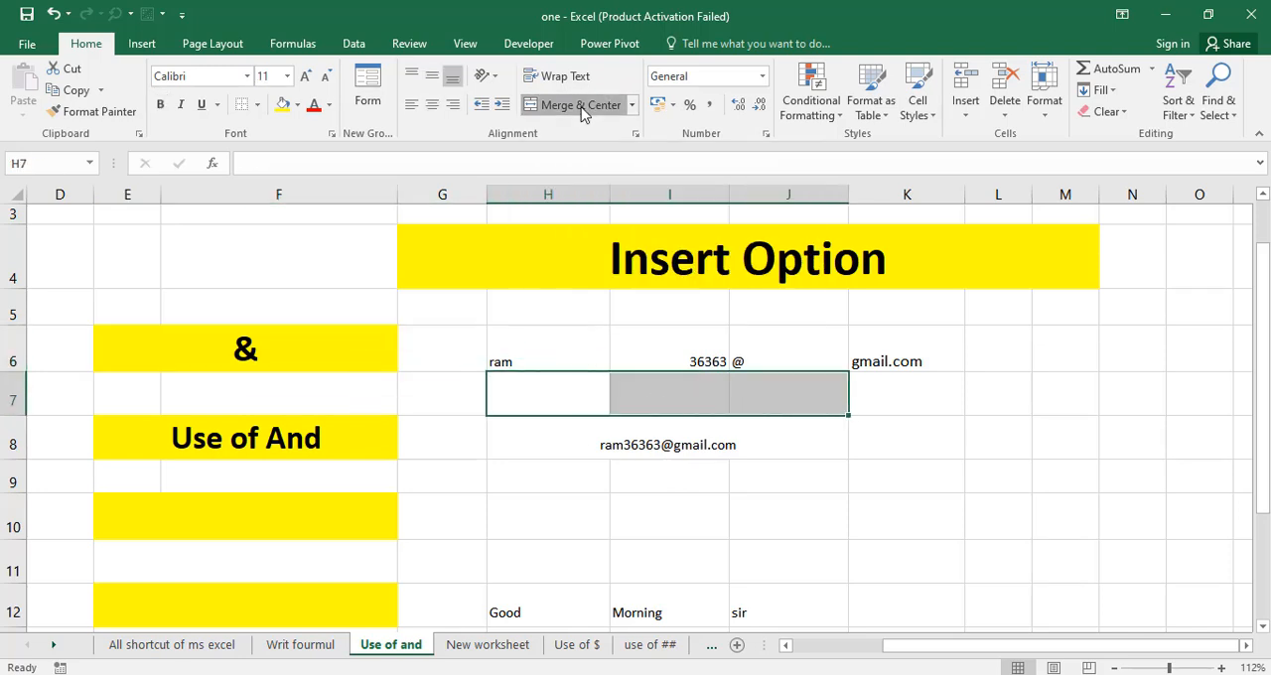
pyautogui.click(844, 450)
pyautogui.click(682, 408)
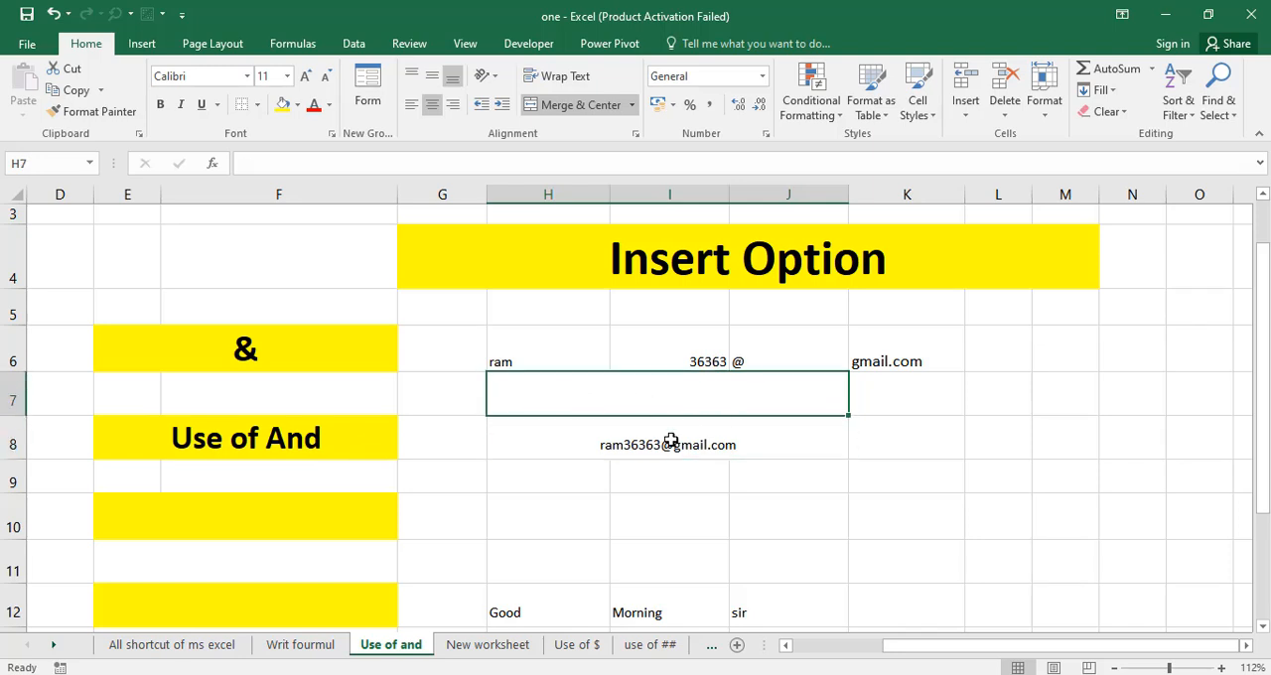
pyautogui.click(747, 518)
# Enter the formula =H6&I6&J6&K6 in the merged cell H7 to join the e-mail address parts.
pyautogui.click(546, 387)
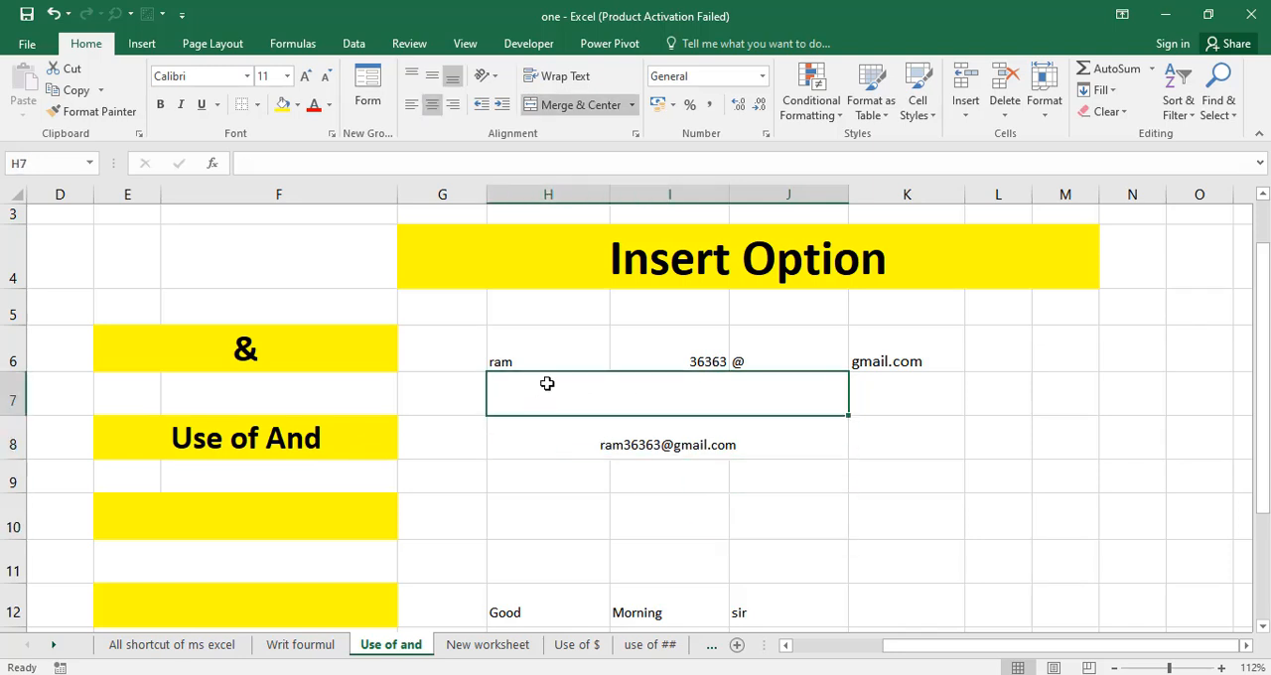
pyautogui.click(502, 362)
pyautogui.click(663, 359)
pyautogui.click(800, 358)
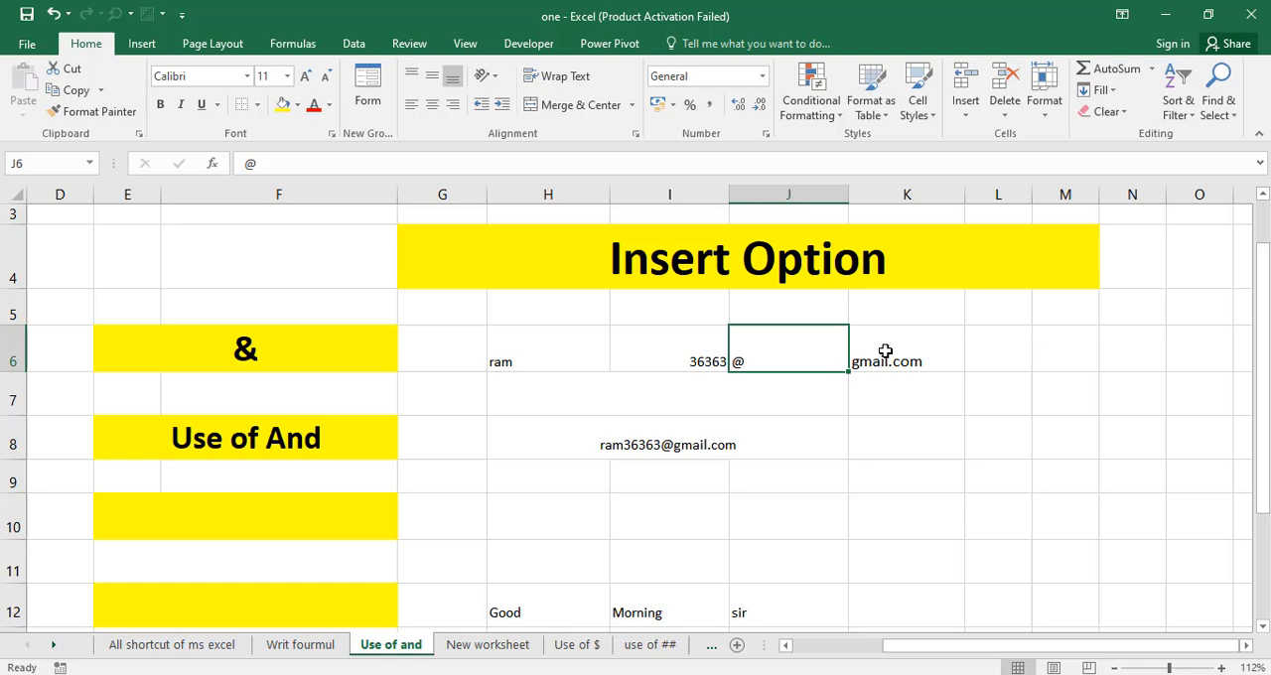
pyautogui.click(587, 403)
pyautogui.write('=')
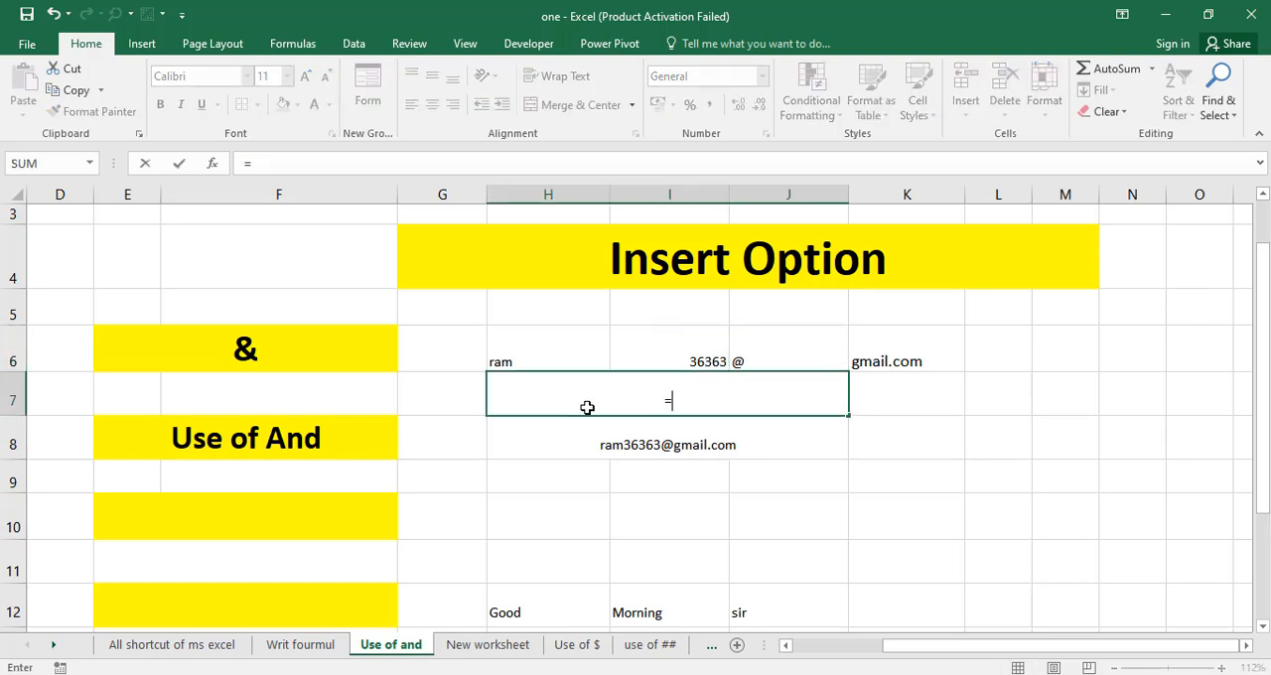
pyautogui.click(533, 362)
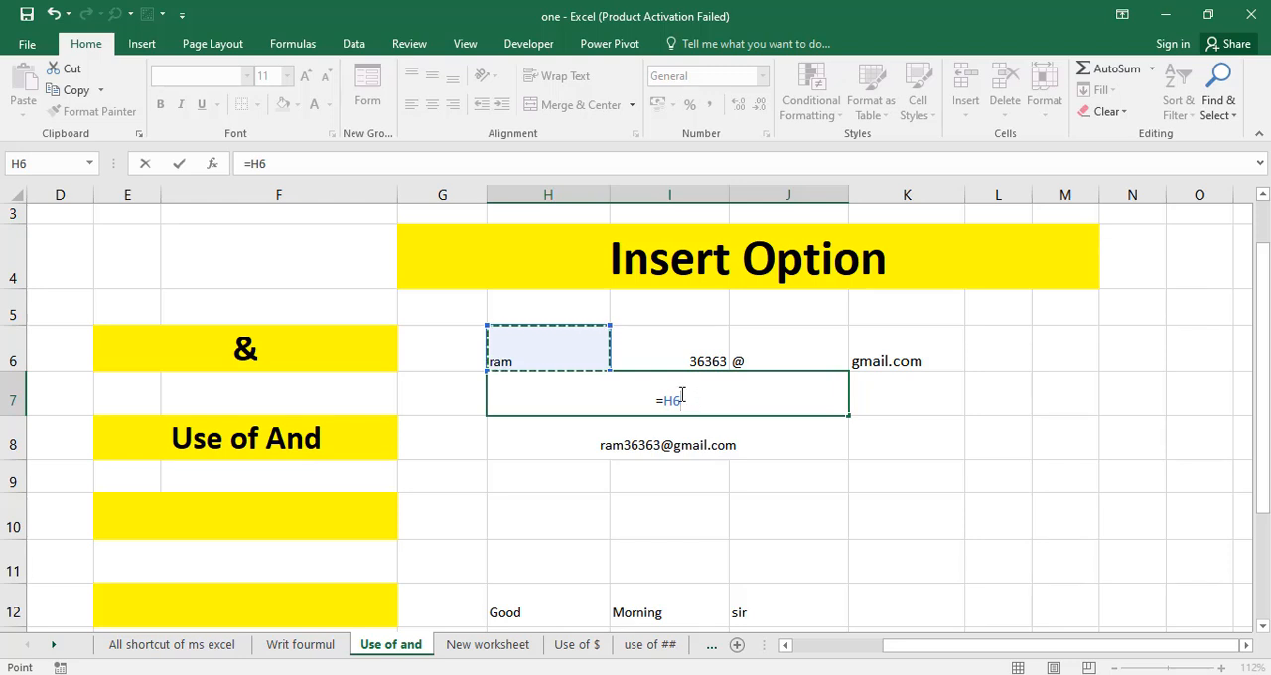
pyautogui.write('&')
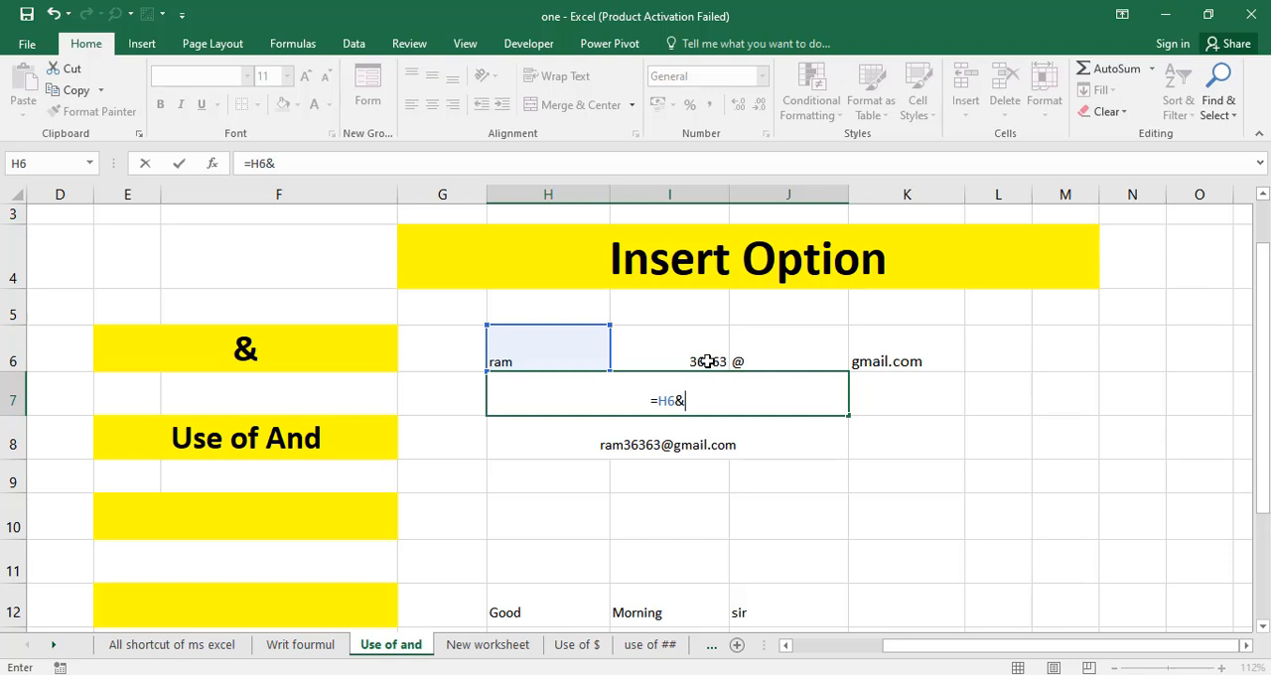
pyautogui.click(707, 361)
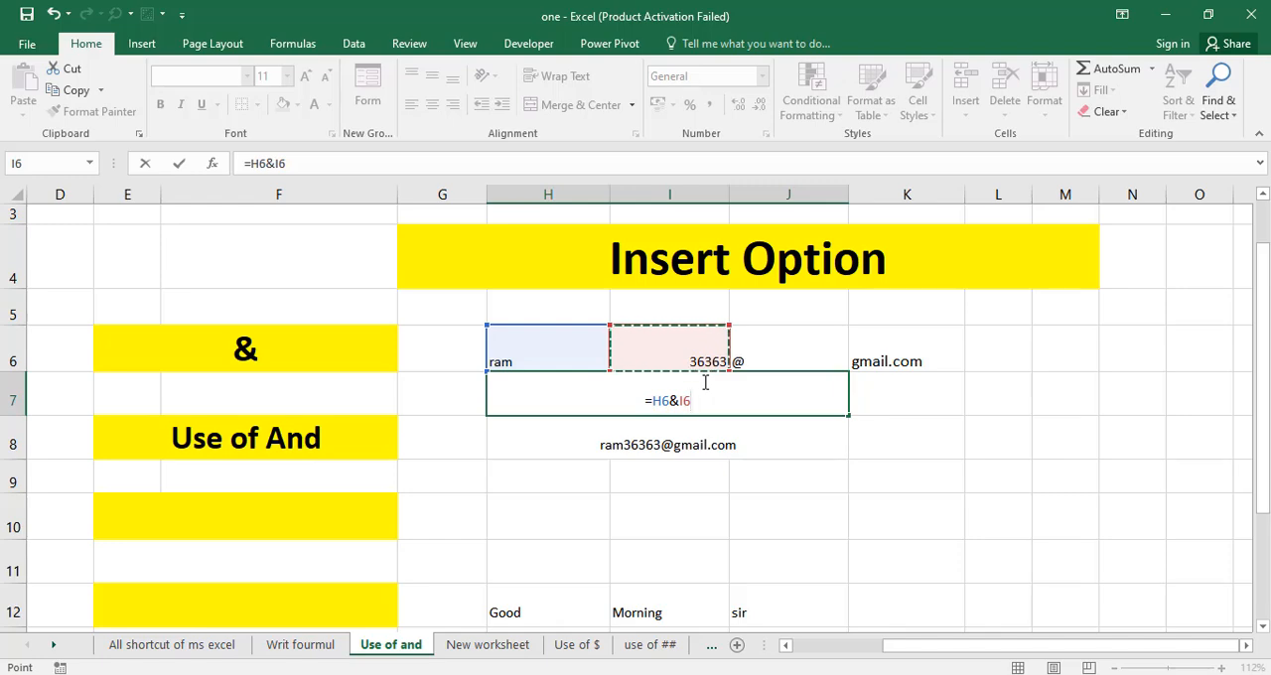
pyautogui.write('&')
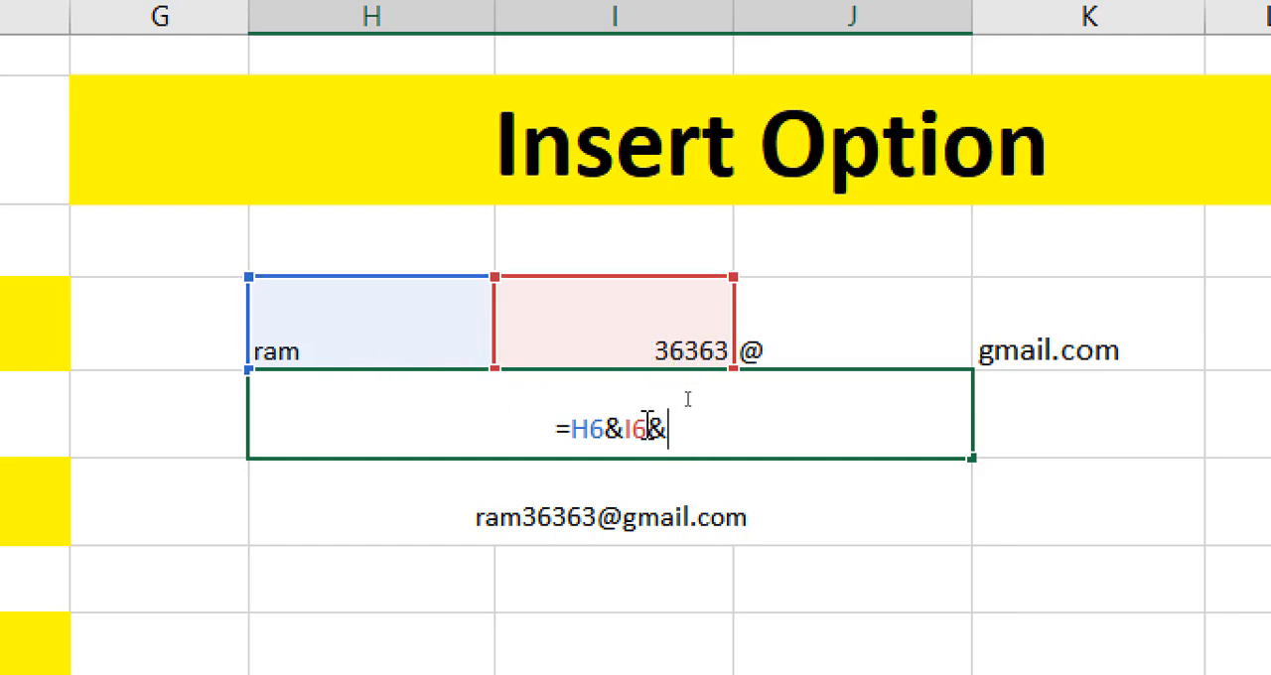
pyautogui.click(761, 351)
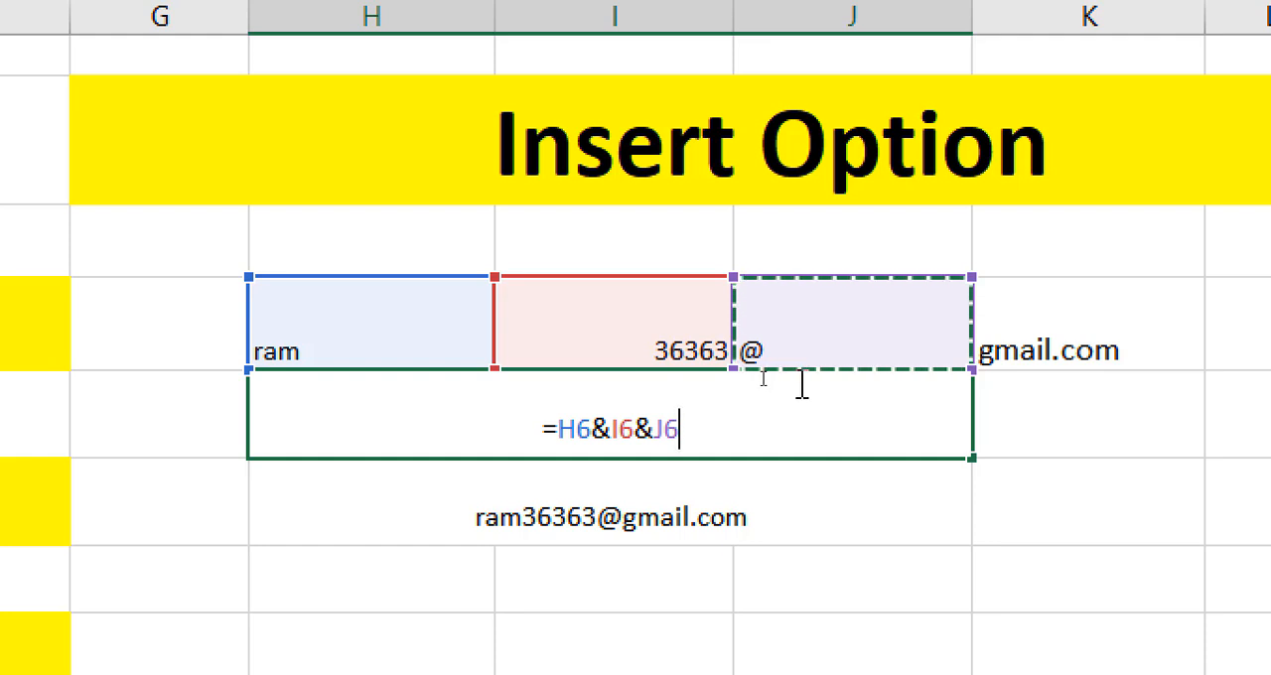
pyautogui.write('&')
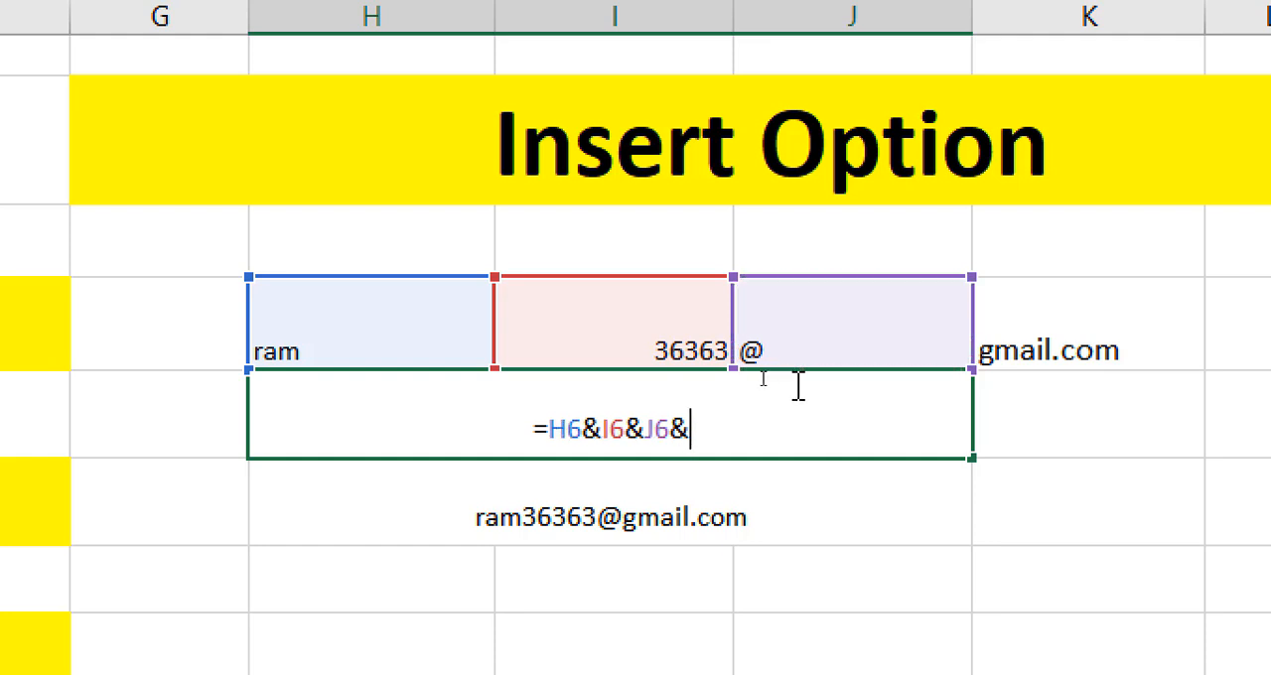
pyautogui.click(1029, 337)
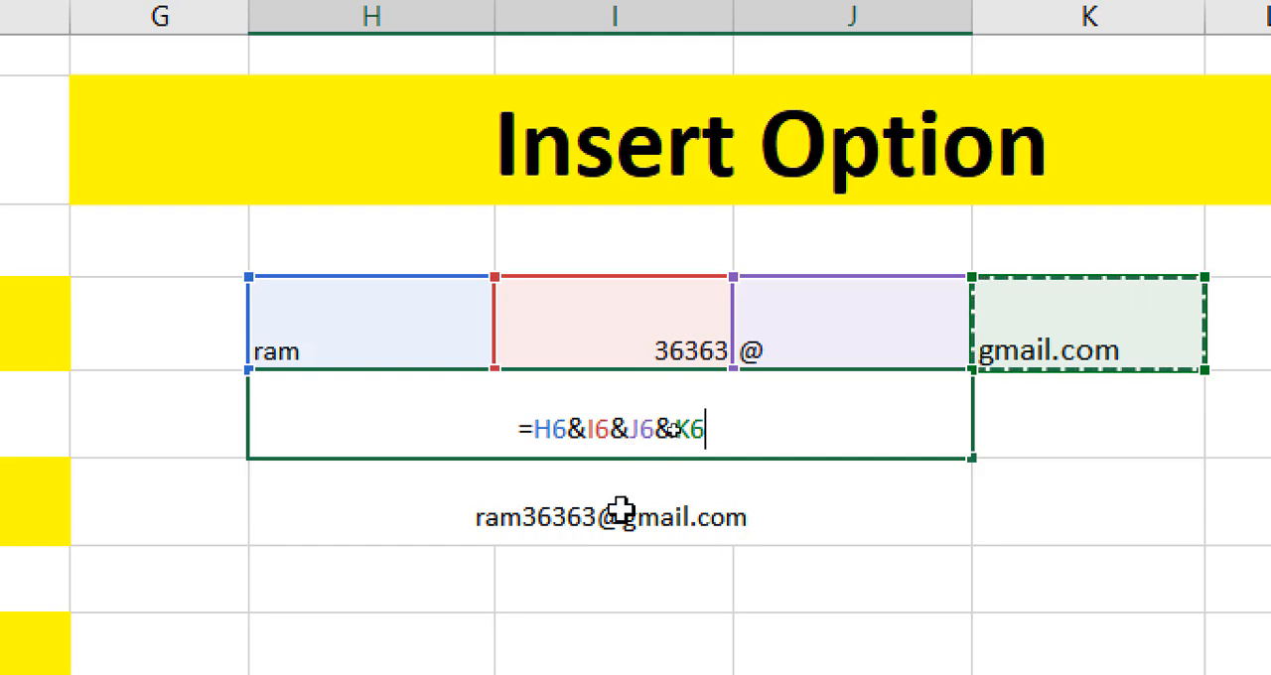
pyautogui.press('Return')
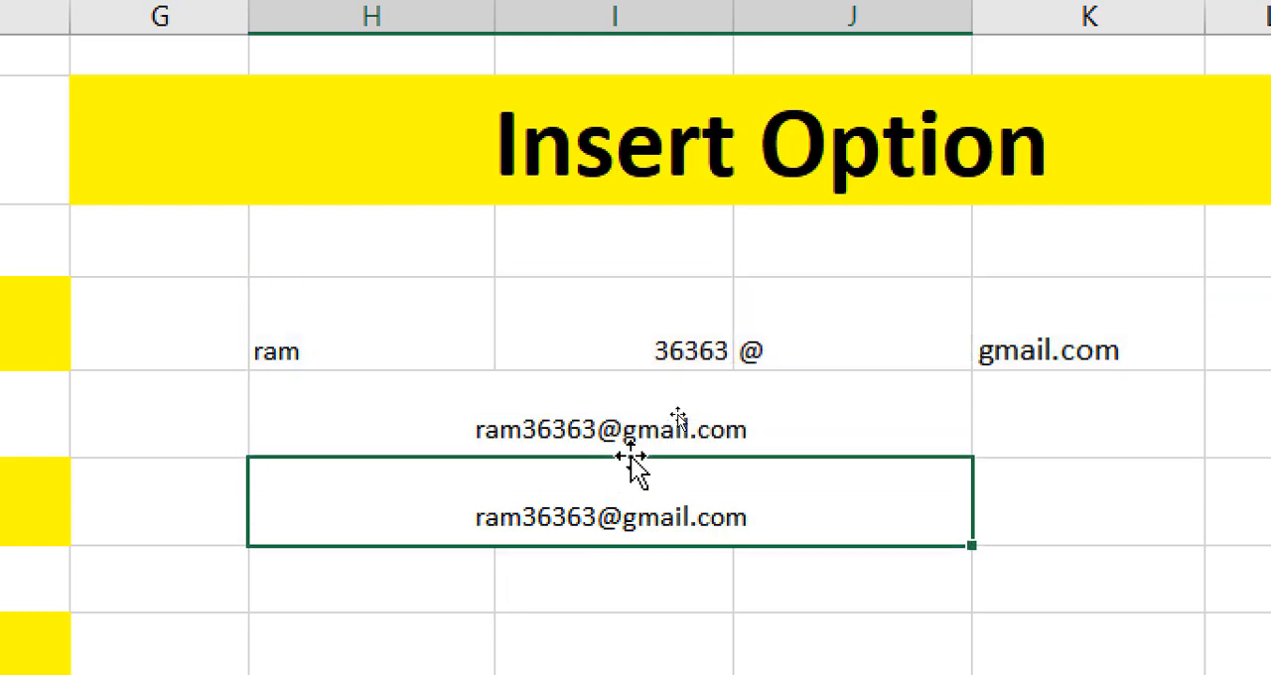
# Examine the joined address in H7 against its source cells H6:K6 and the "&" heading.
pyautogui.click(630, 443)
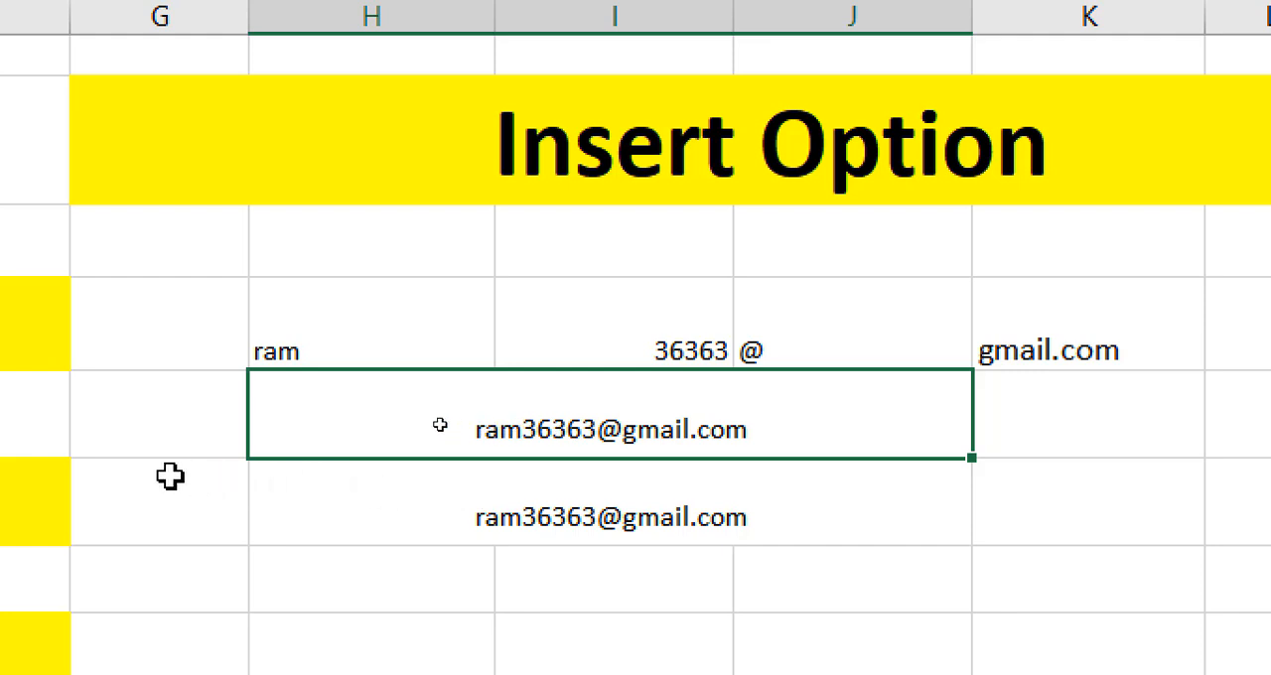
pyautogui.click(458, 346)
pyautogui.click(604, 347)
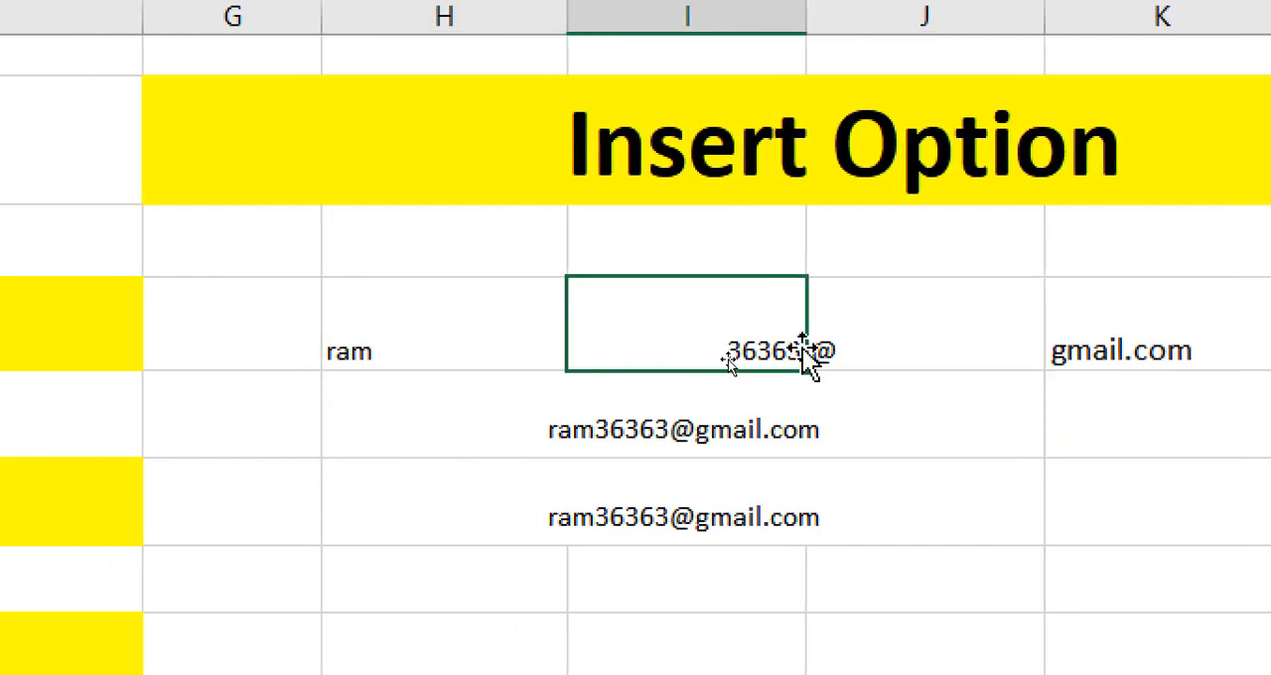
pyautogui.click(924, 338)
pyautogui.click(800, 441)
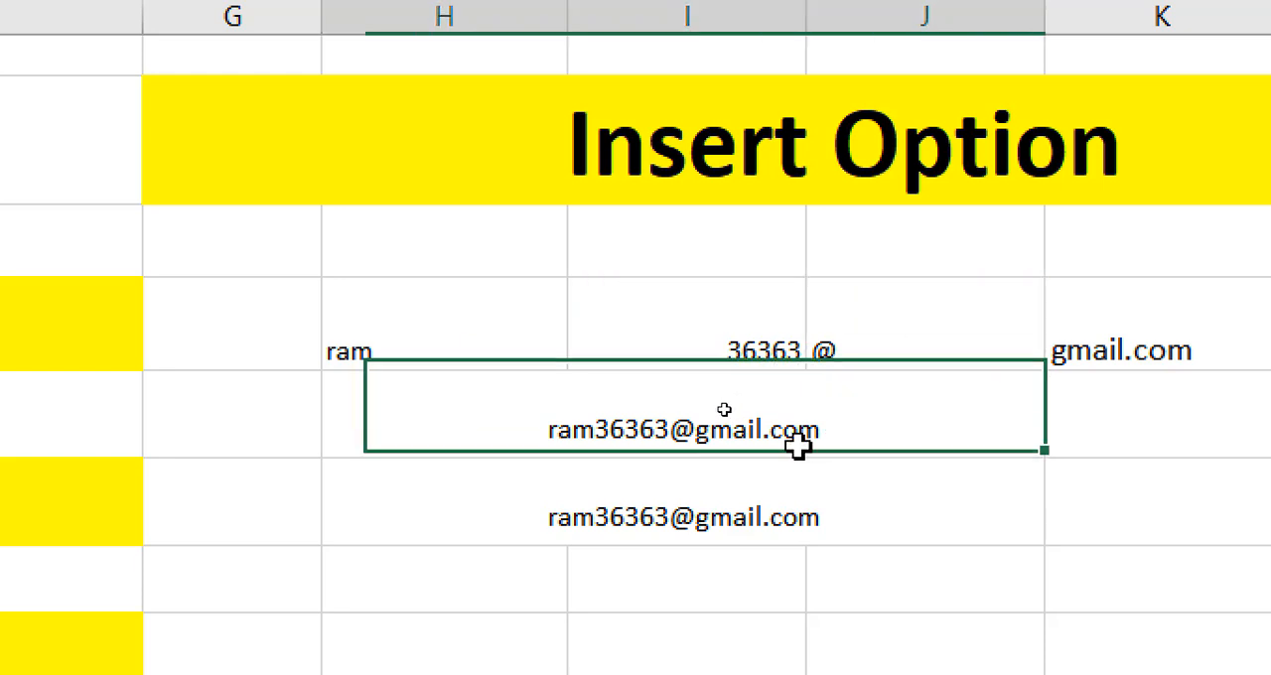
pyautogui.click(159, 357)
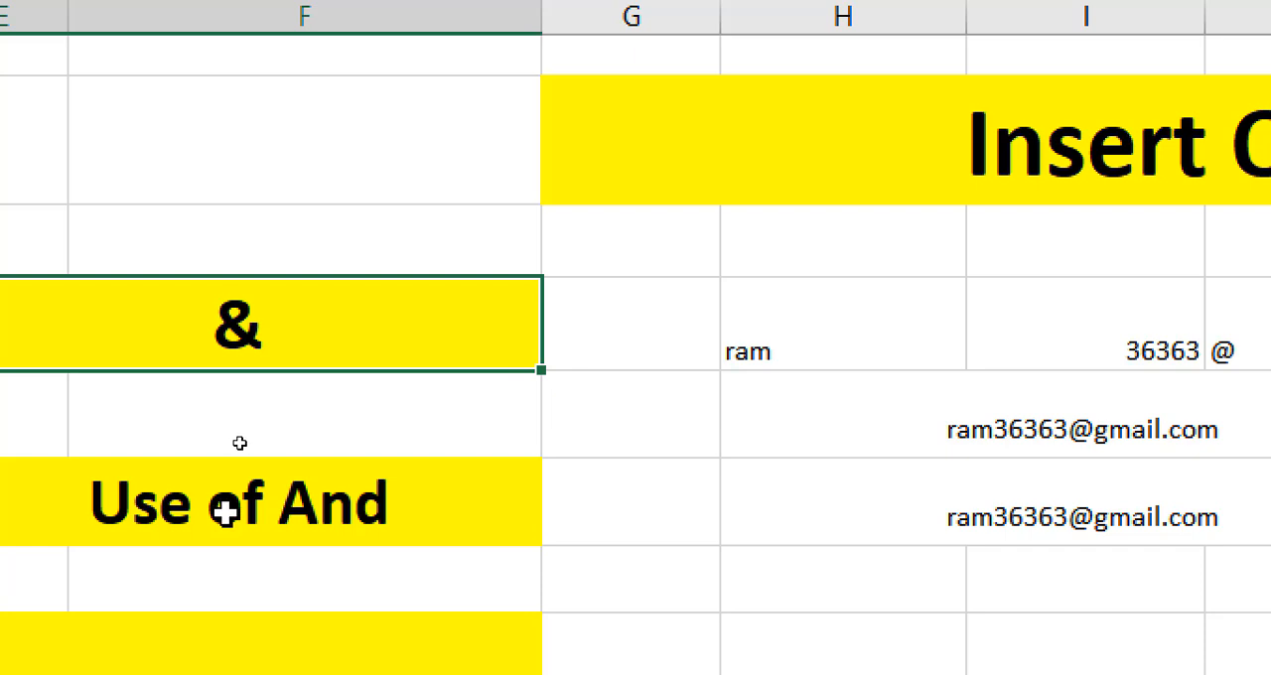
pyautogui.click(958, 428)
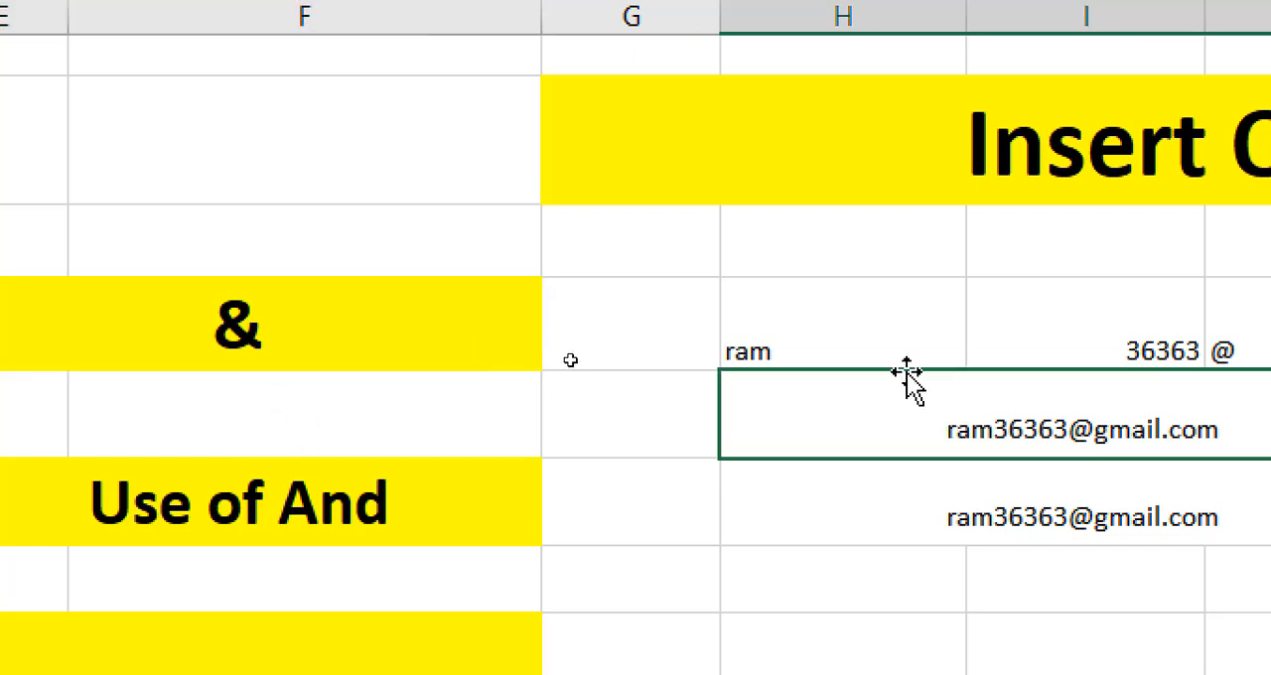
pyautogui.click(854, 334)
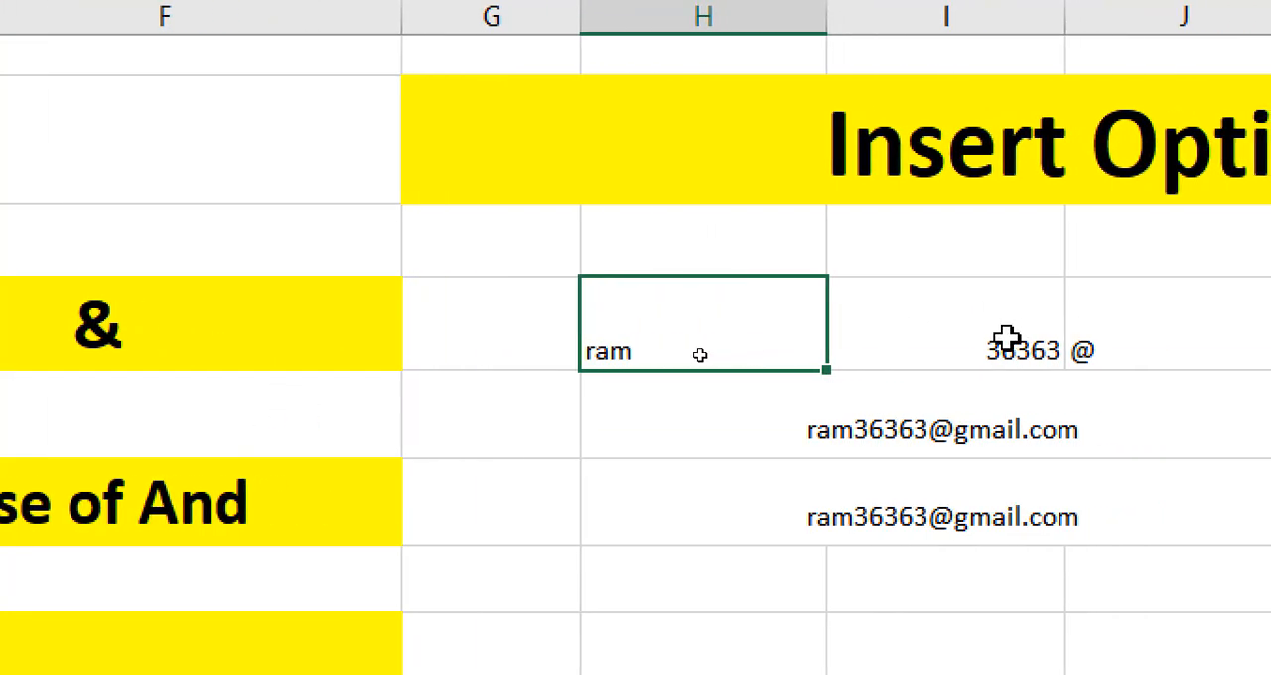
pyautogui.click(1146, 338)
pyautogui.click(1127, 332)
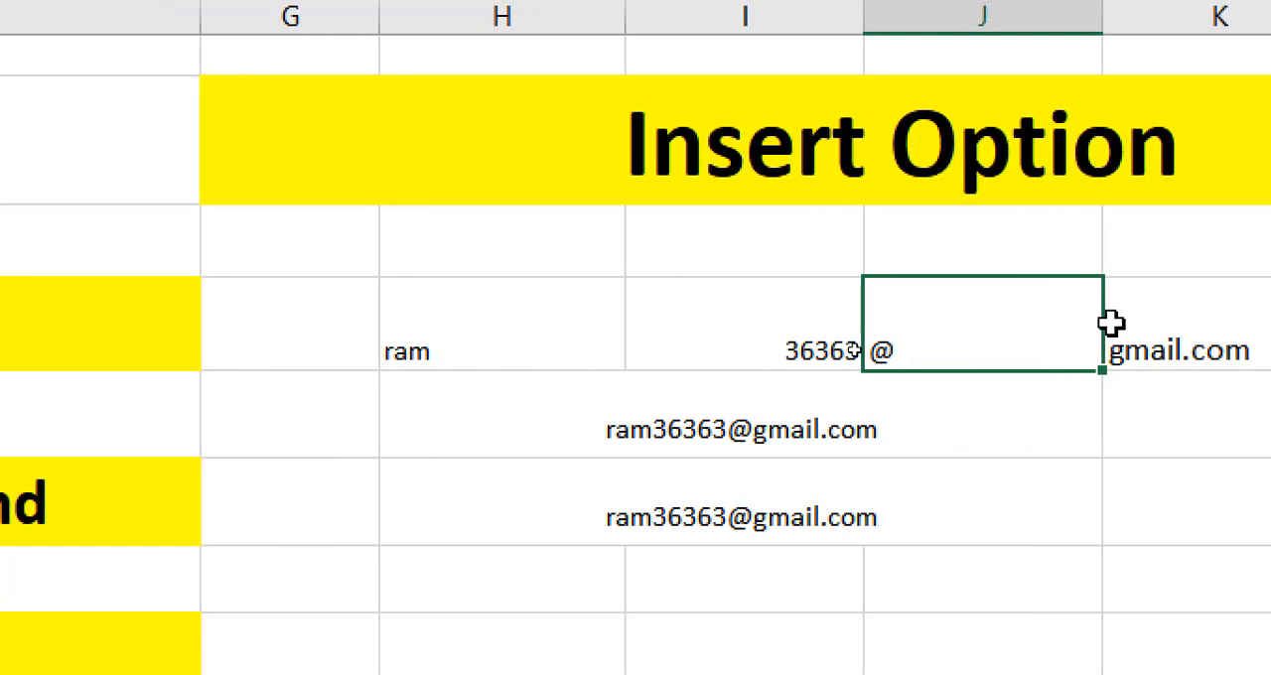
pyautogui.click(1107, 343)
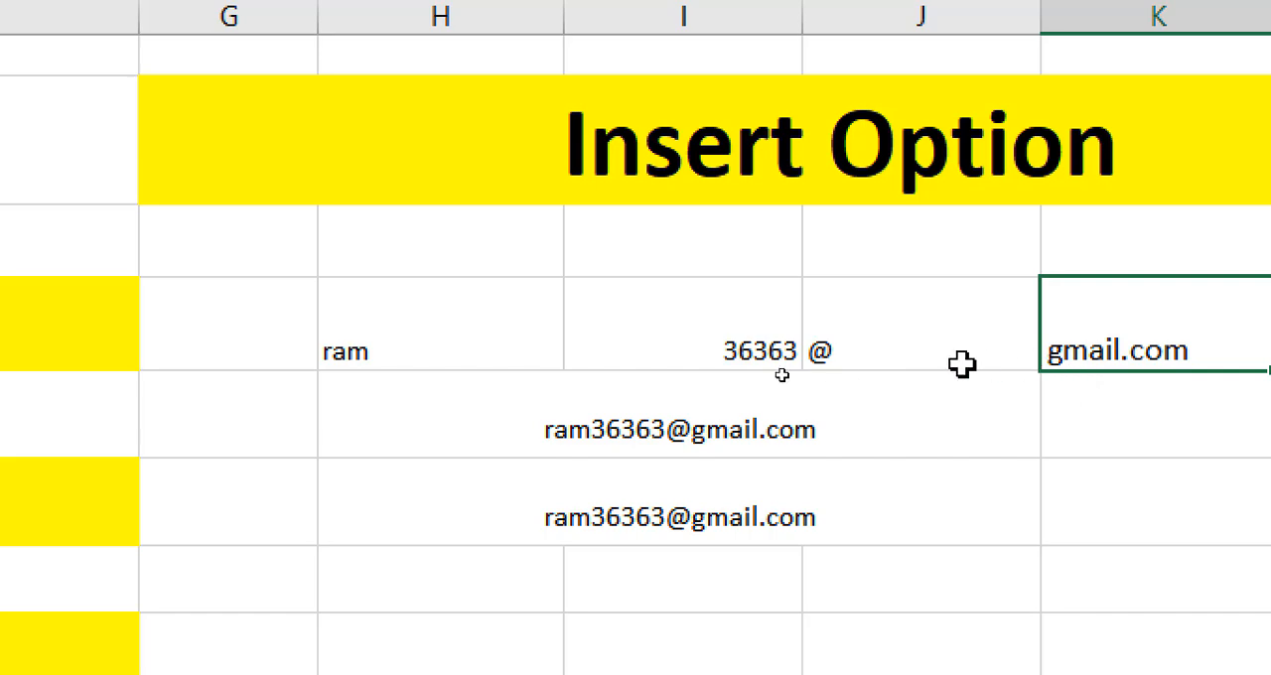
# Open the New worksheet sheet and select the New blank Workbook label in the merged cell E8.
pyautogui.click(745, 443)
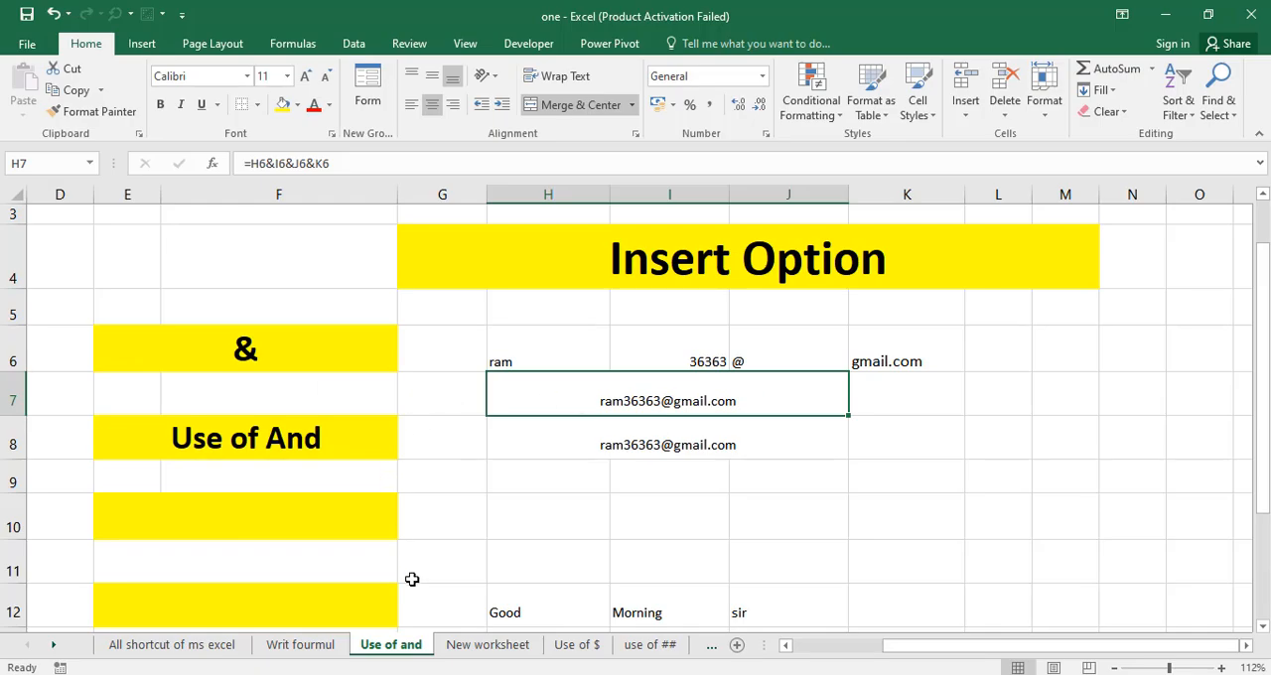
pyautogui.click(478, 645)
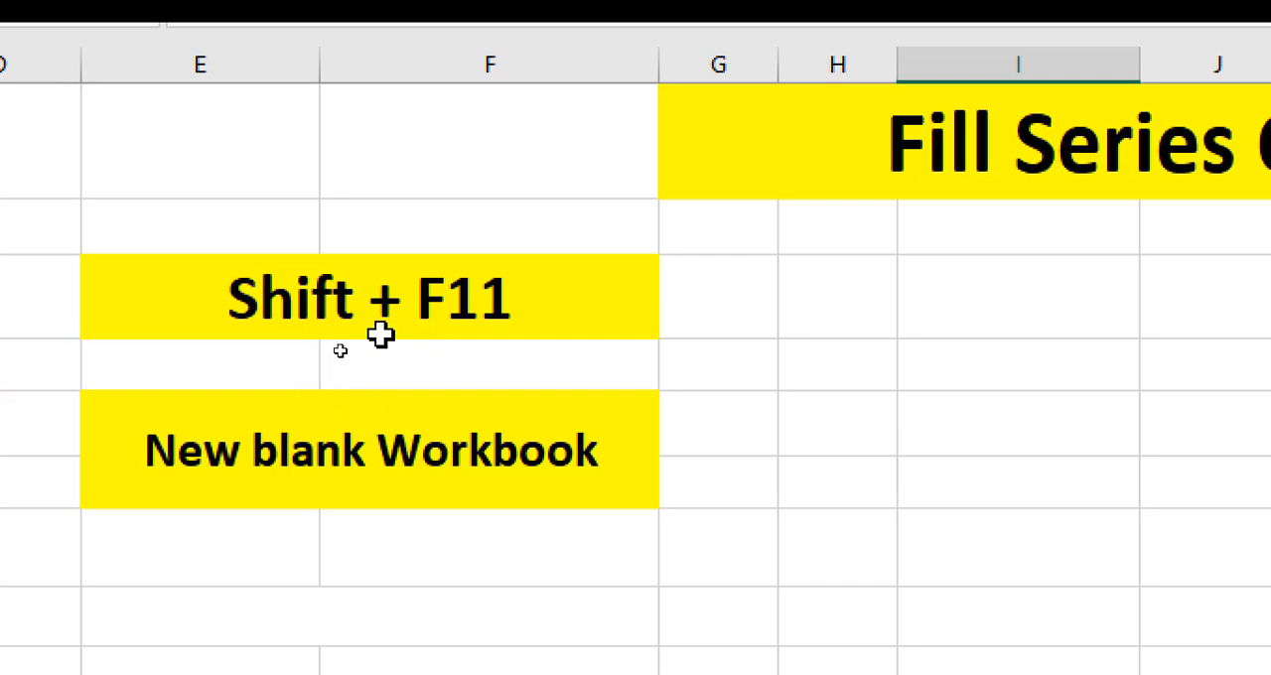
pyautogui.click(320, 449)
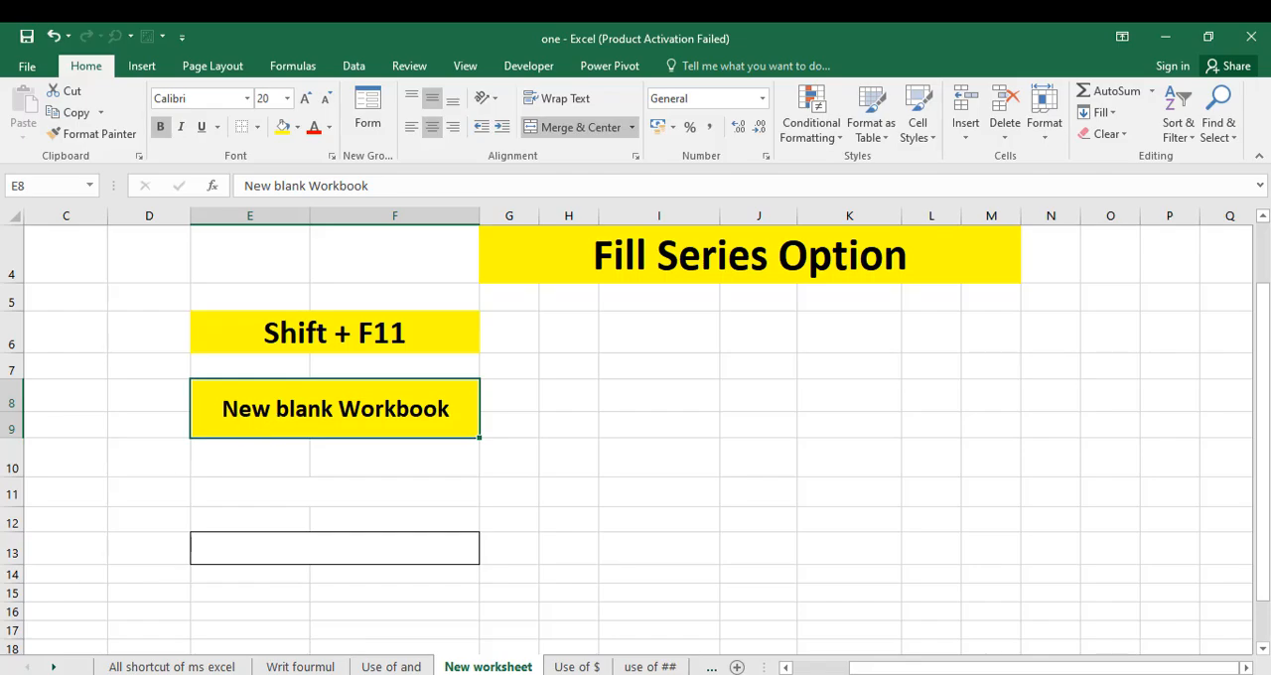
# Create a new blank workbook.
pyautogui.click(27, 66)
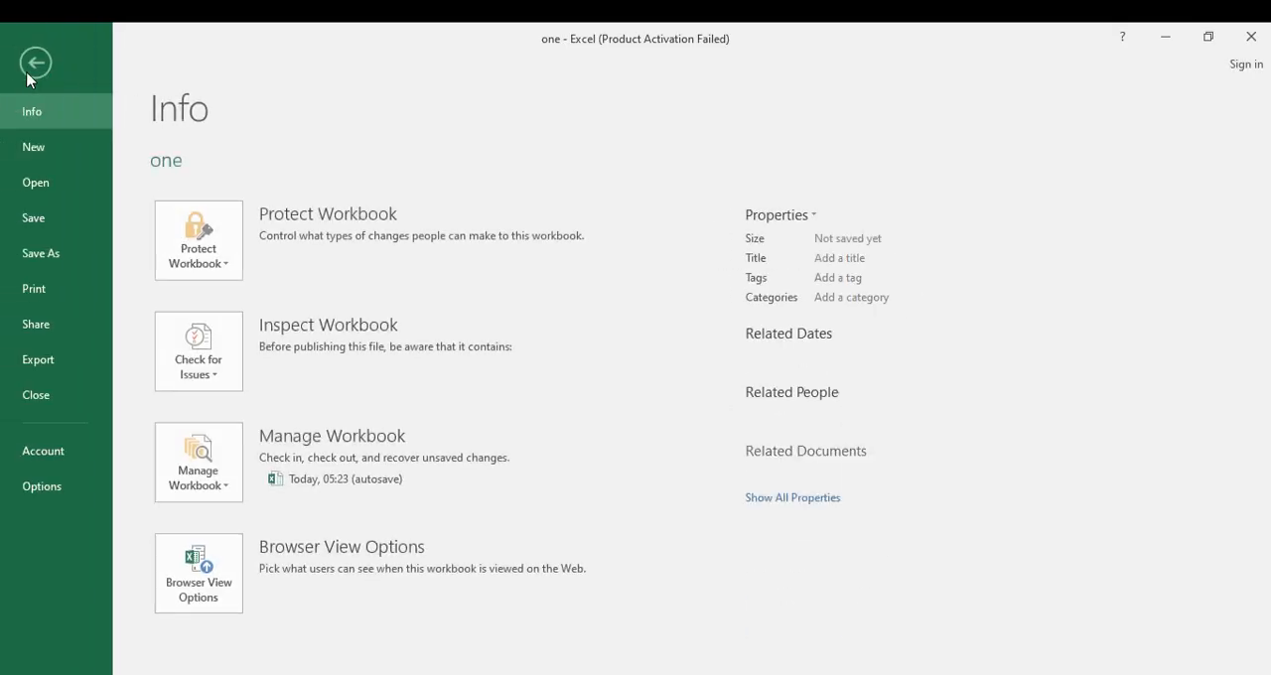
pyautogui.click(38, 148)
pyautogui.click(232, 326)
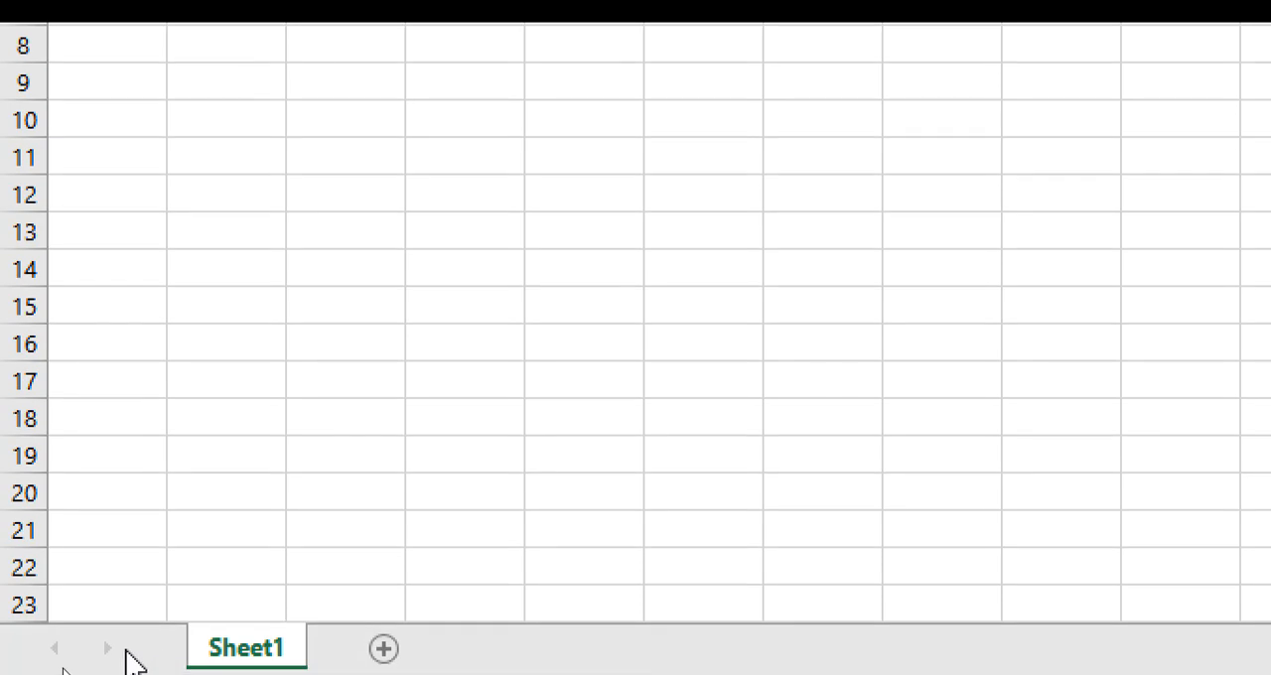
# Enter the text "shift + f11" in cell C16 of Sheet1 in the new workbook.
pyautogui.click(393, 332)
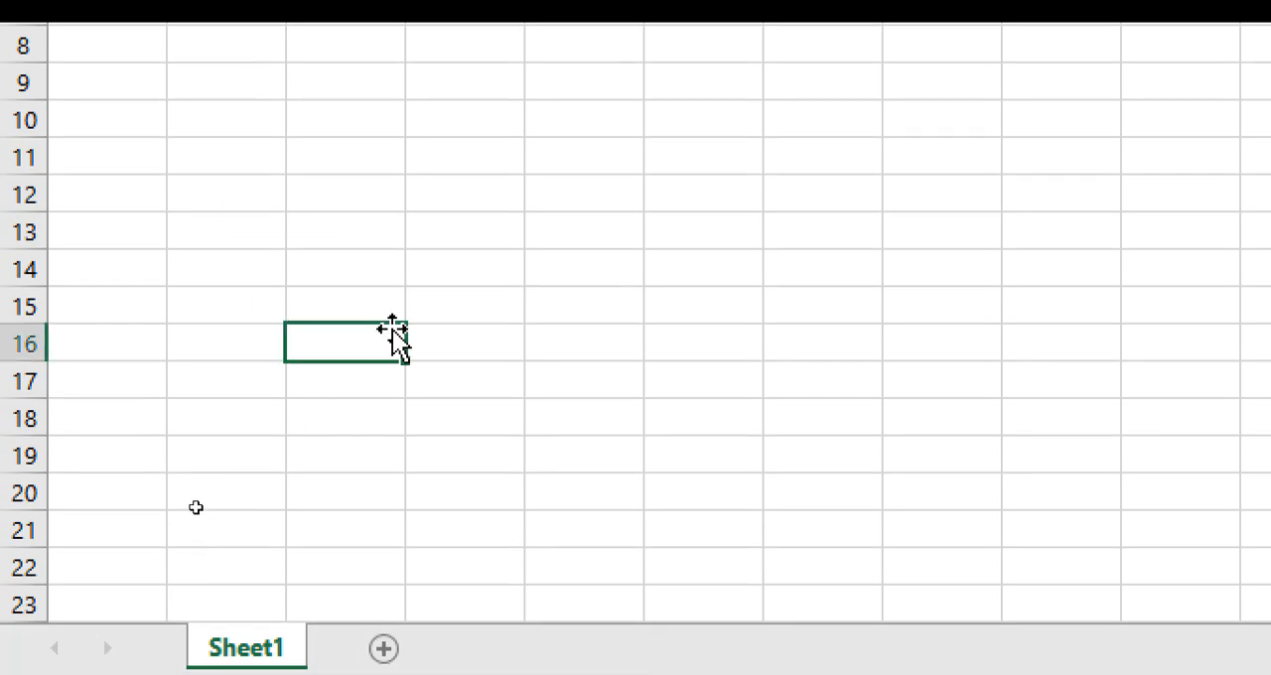
pyautogui.write('shift + f11')
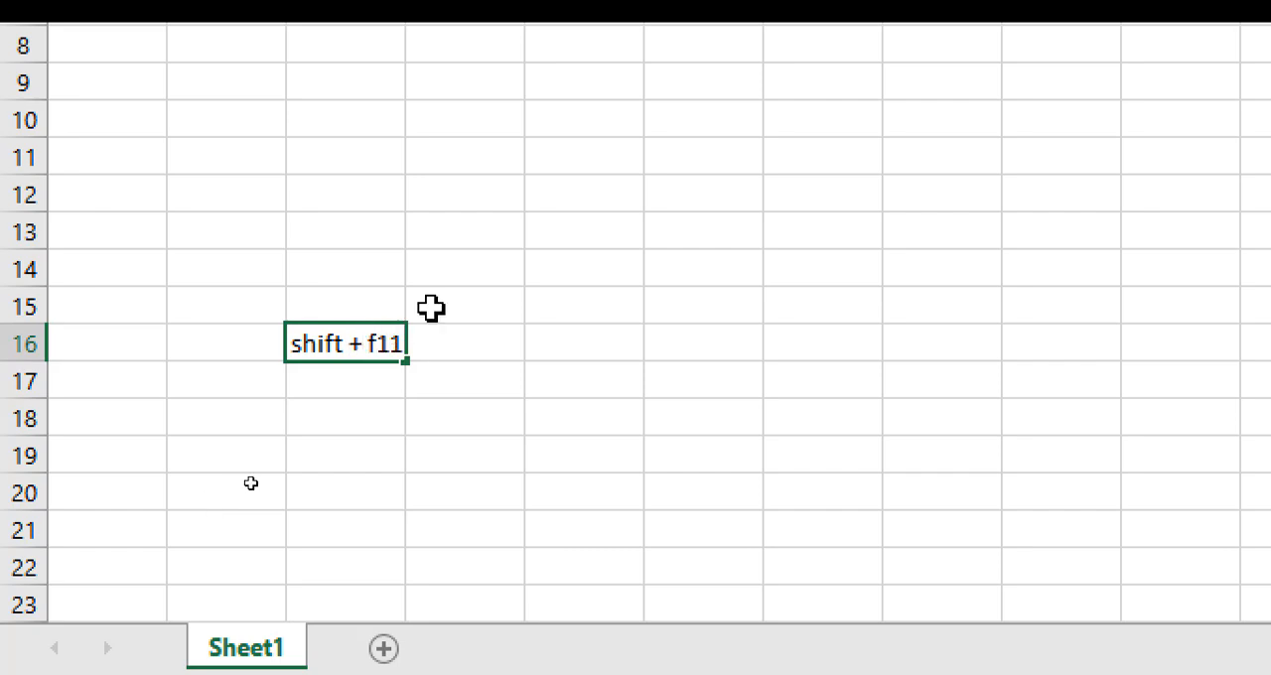
pyautogui.click(656, 397)
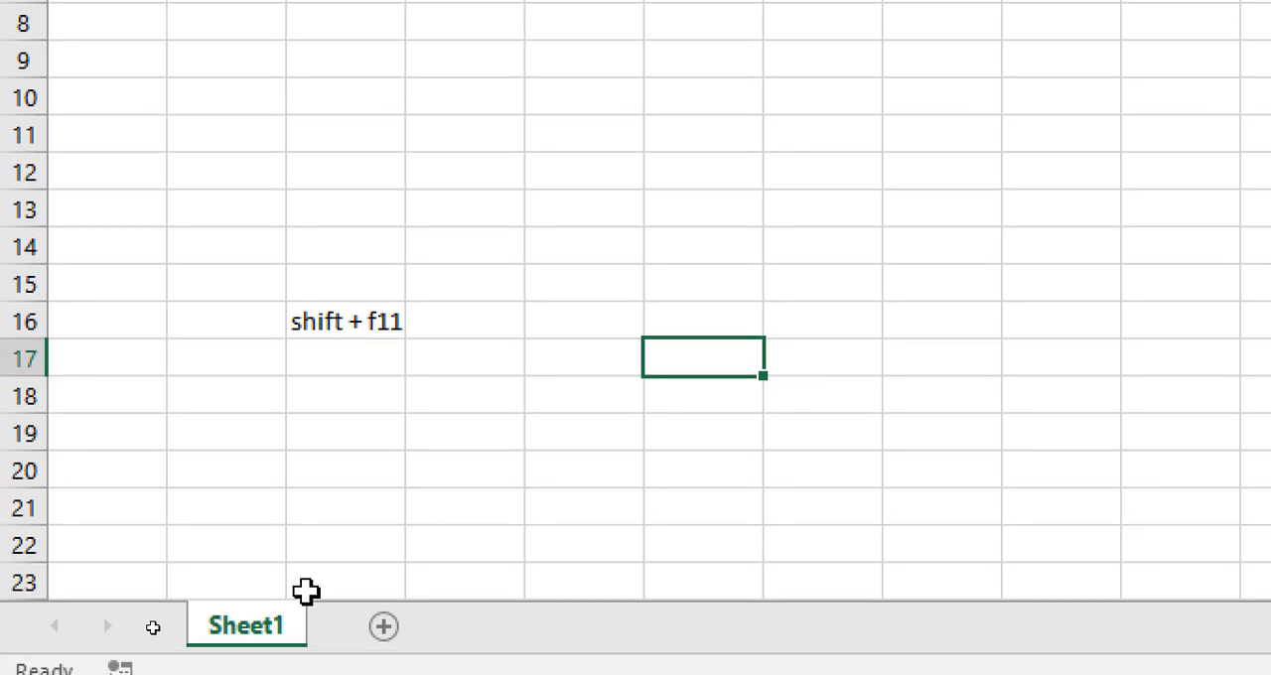
# Insert seven new worksheets, up to Sheet8, ahead of Sheet1 in the new workbook.
pyautogui.hotkey('shift', 'F11')
pyautogui.hotkey('shift', 'F11')
pyautogui.hotkey('shift', 'F11')
pyautogui.hotkey('shift', 'F11')
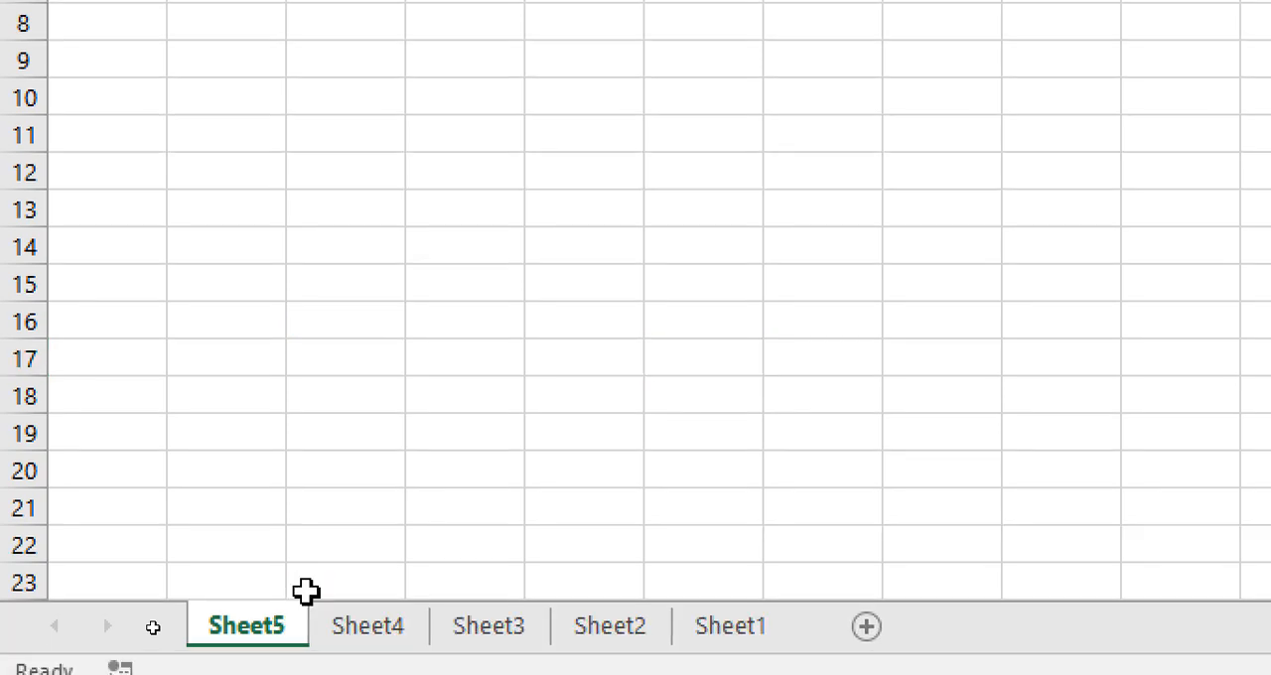
pyautogui.hotkey('shift', 'F11')
pyautogui.hotkey('shift', 'F11')
pyautogui.hotkey('shift', 'F11')
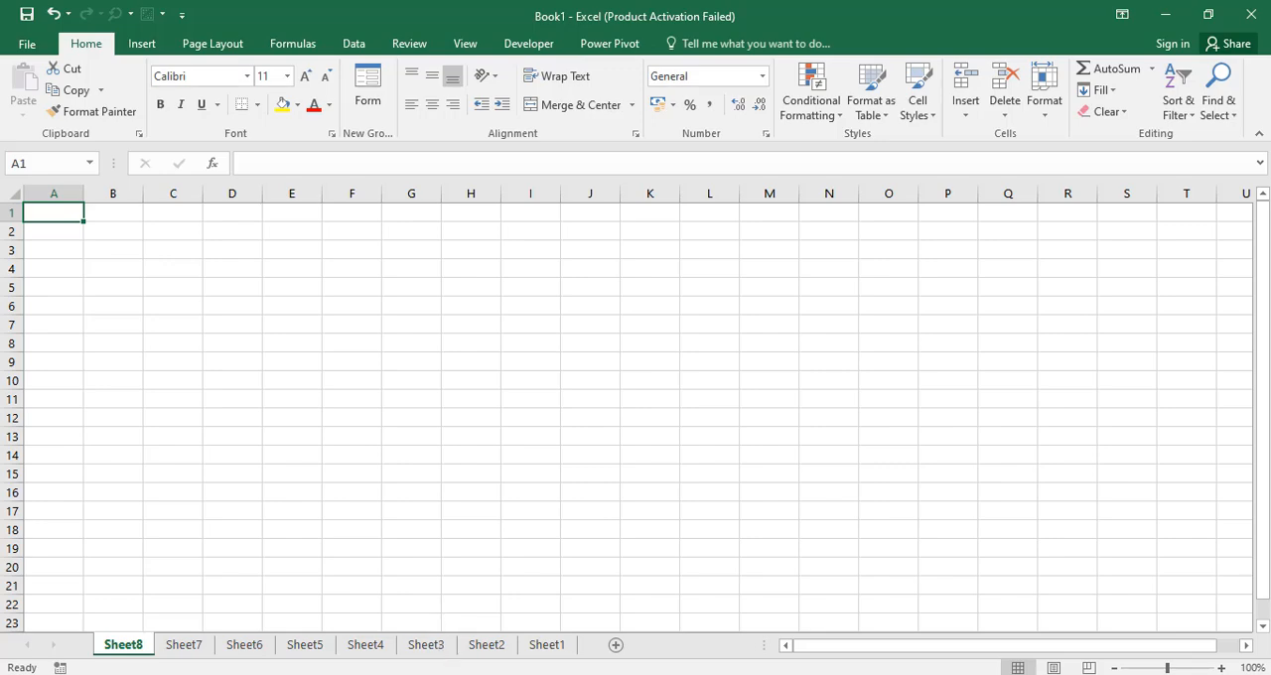
# Return to the workbook "one", open the Use of $ sheet and select its $ heading.
pyautogui.click(447, 674)
pyautogui.click(414, 631)
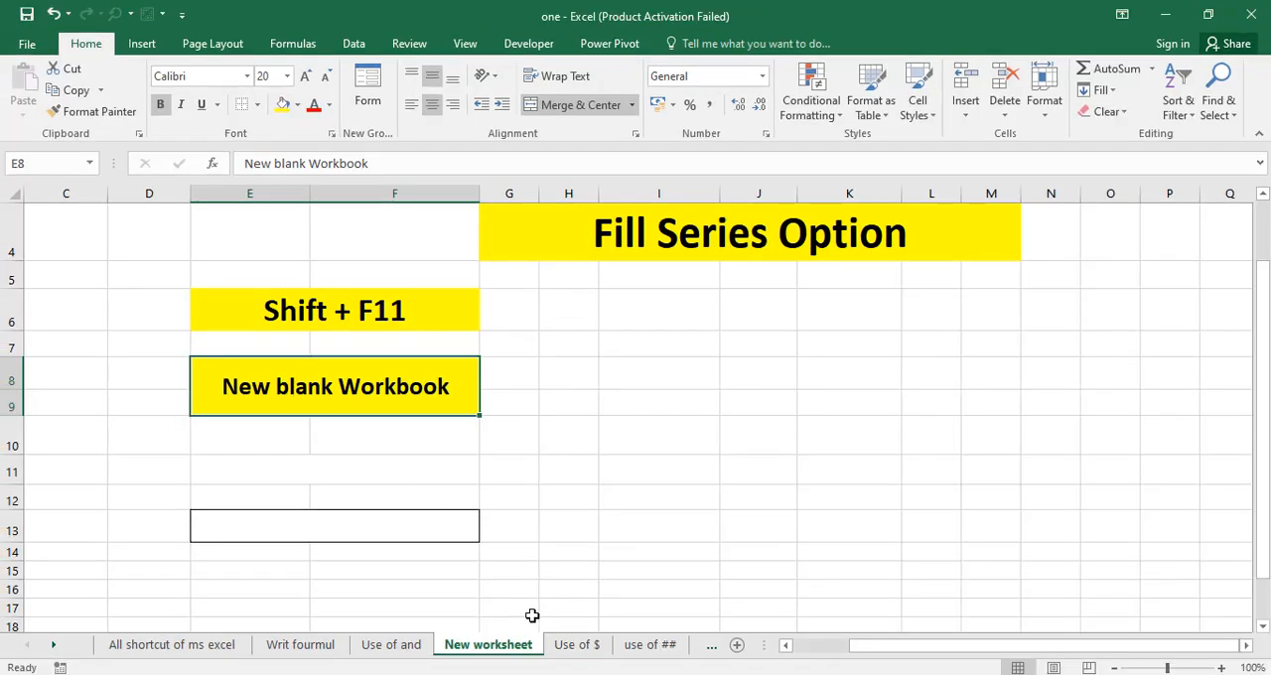
pyautogui.click(575, 644)
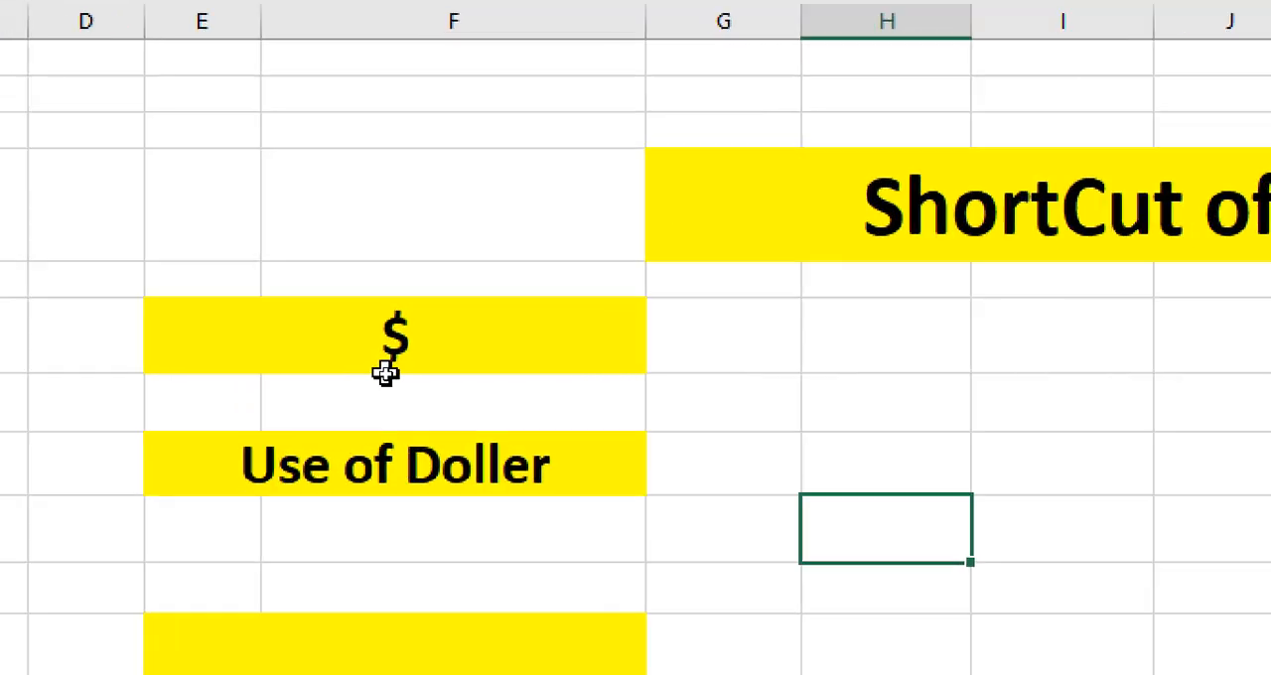
pyautogui.click(409, 362)
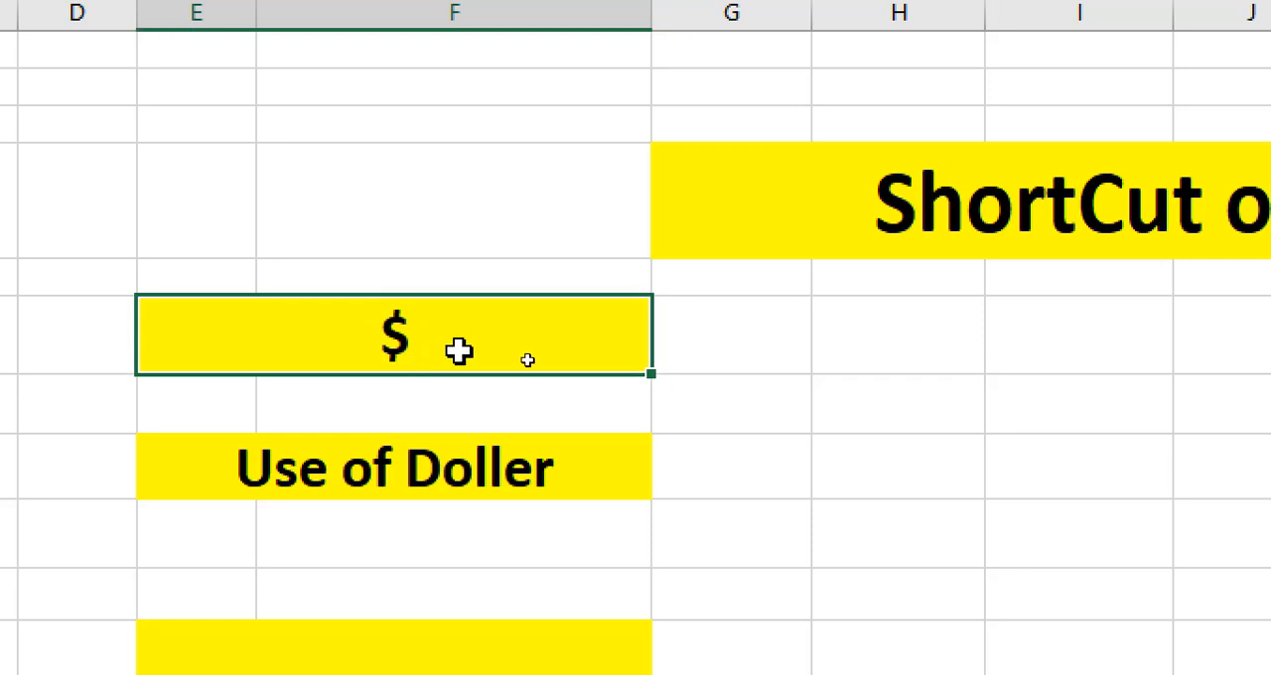
# Enter the reference examples A1 in cell H6 and $A$1 in cell H7.
pyautogui.click(898, 359)
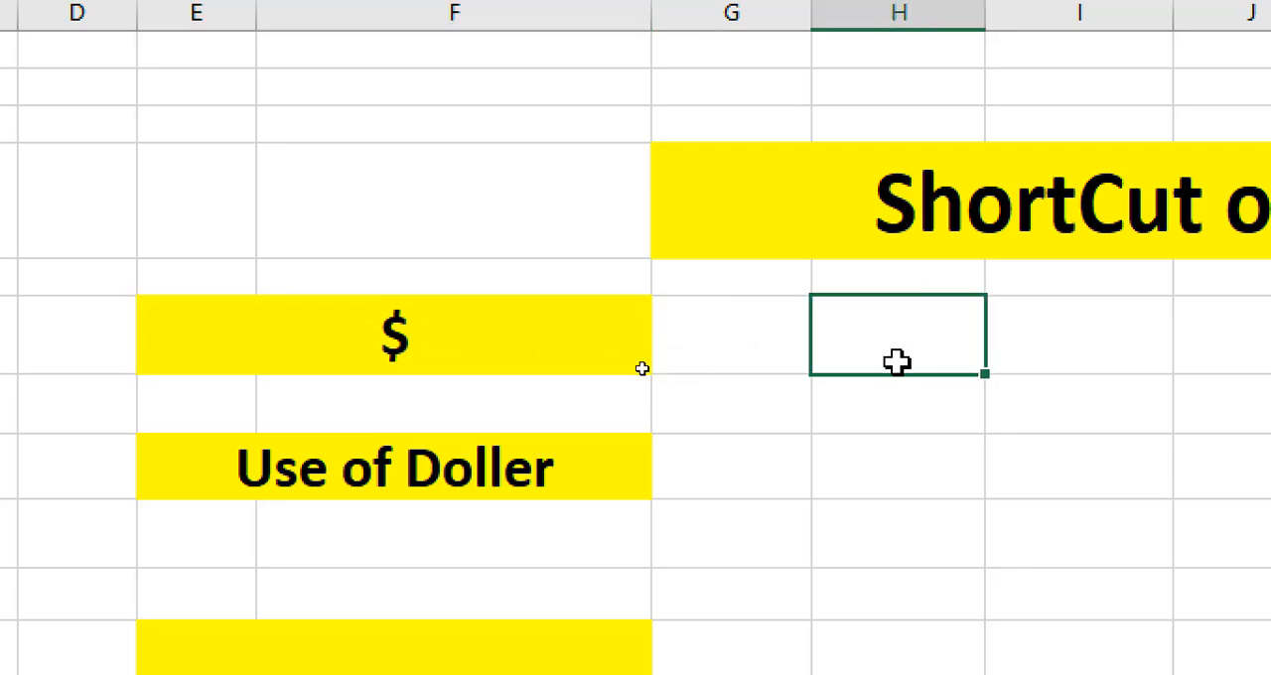
pyautogui.write('A1')
pyautogui.press('Return')
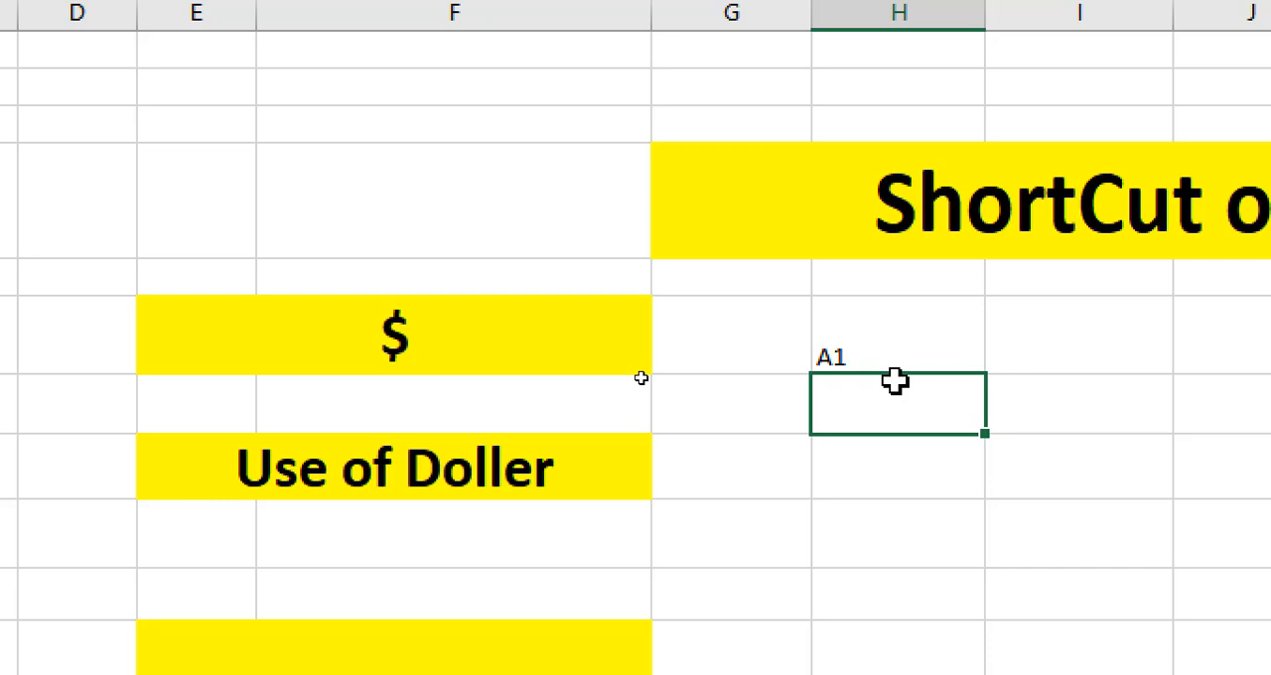
pyautogui.write('$A$1')
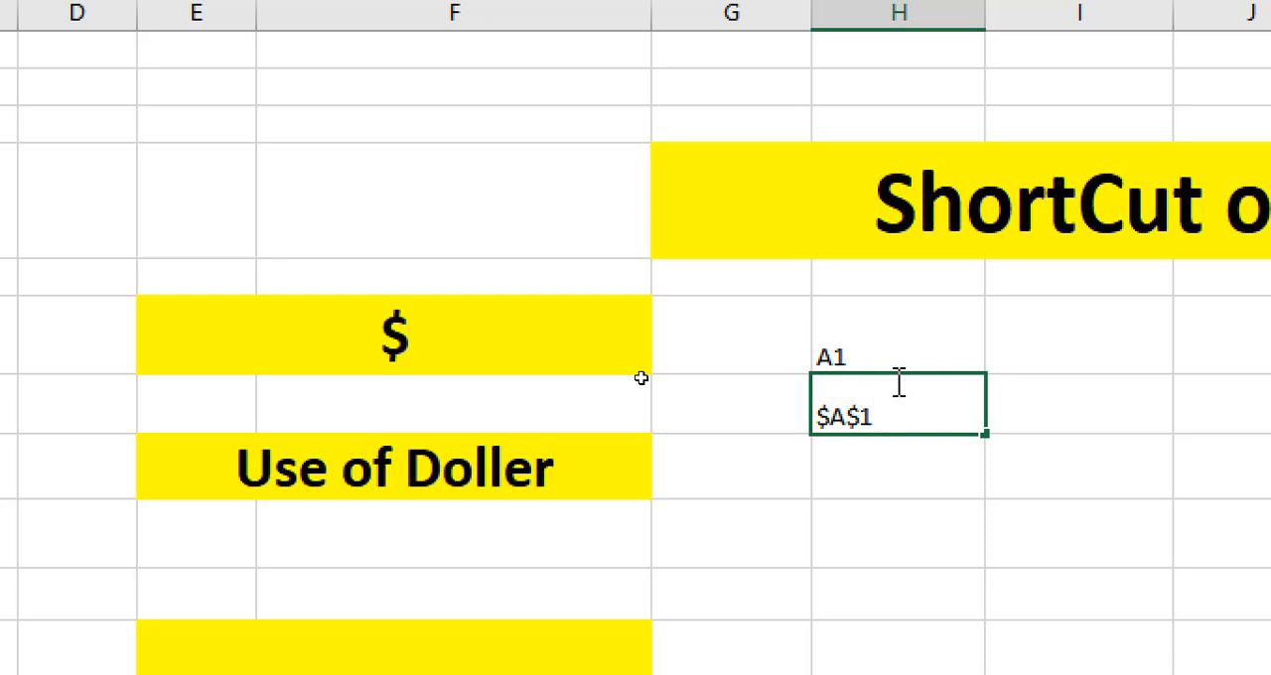
pyautogui.click(873, 462)
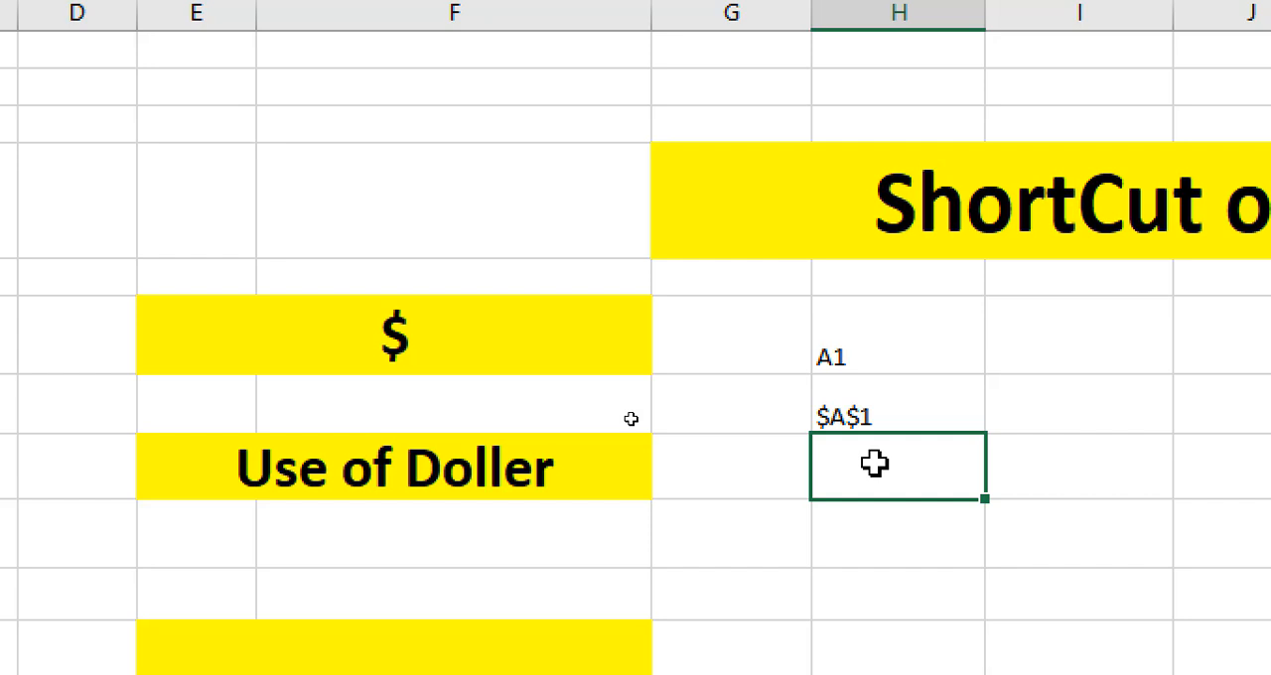
# Enter the reference example $A1 with a capital A in cell H8.
pyautogui.write('$a')
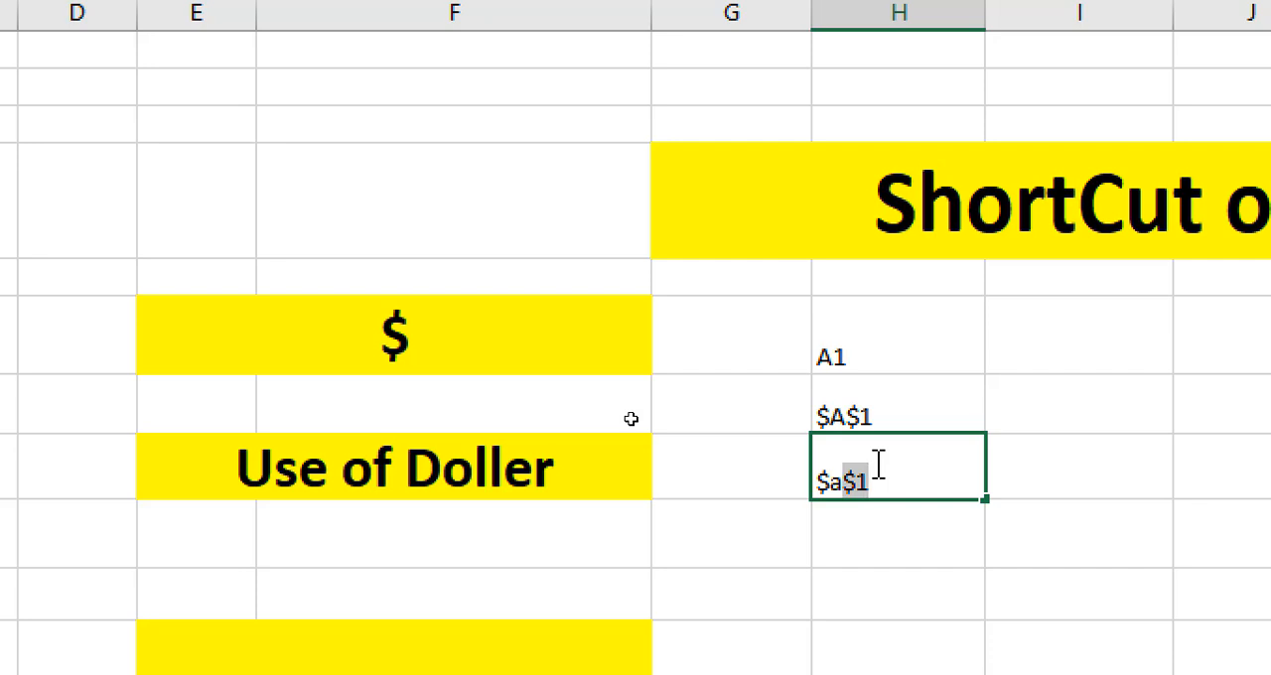
pyautogui.press('BackSpace')
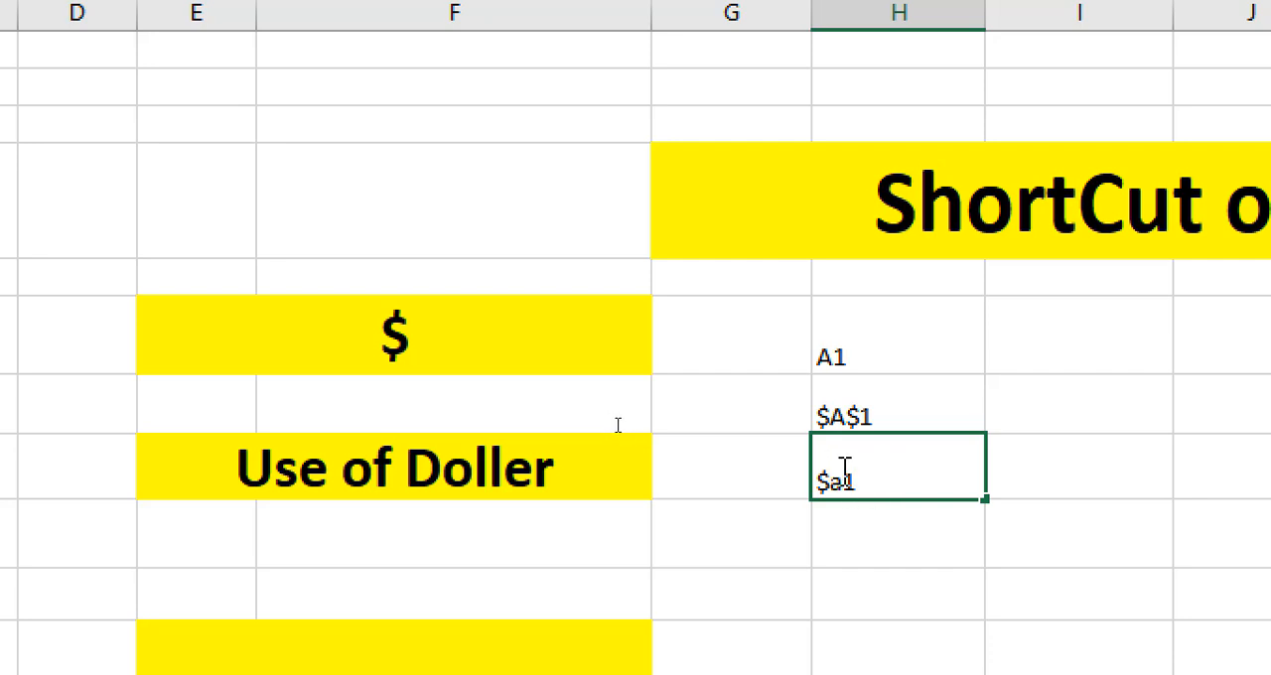
pyautogui.press('BackSpace')
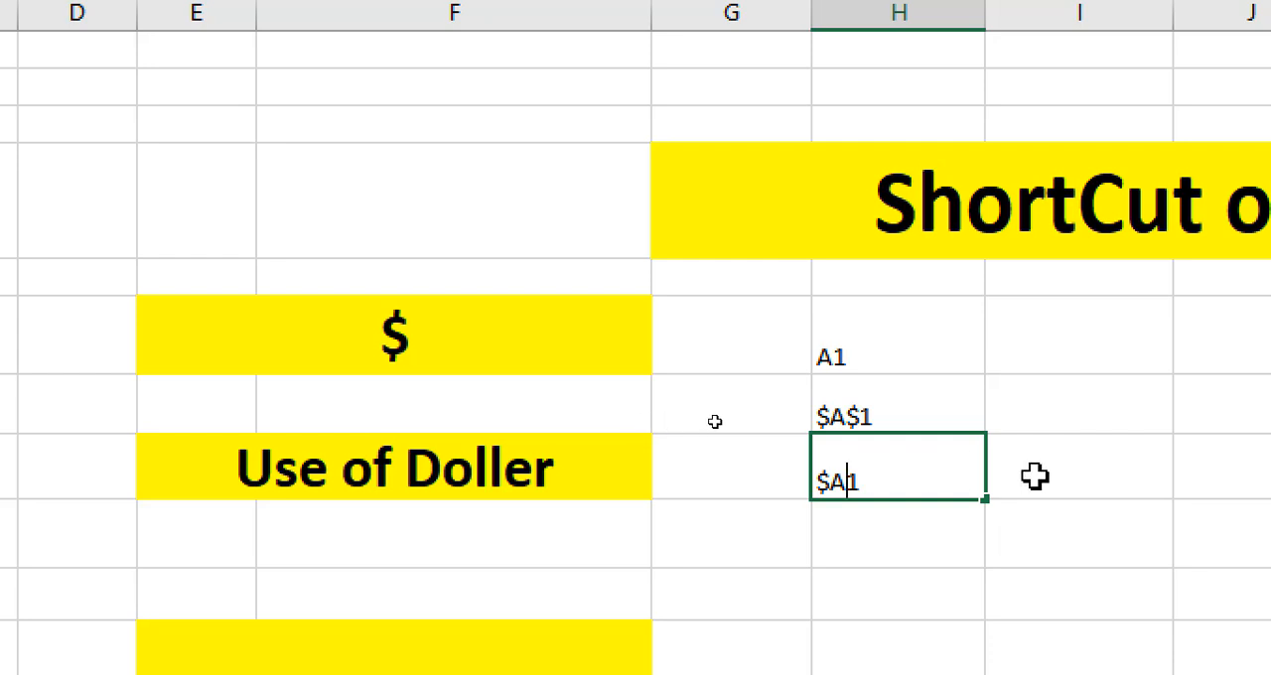
pyautogui.click(1067, 460)
# Label the A1 example by entering the underlined text "Relative" in cell I6.
pyautogui.click(1007, 338)
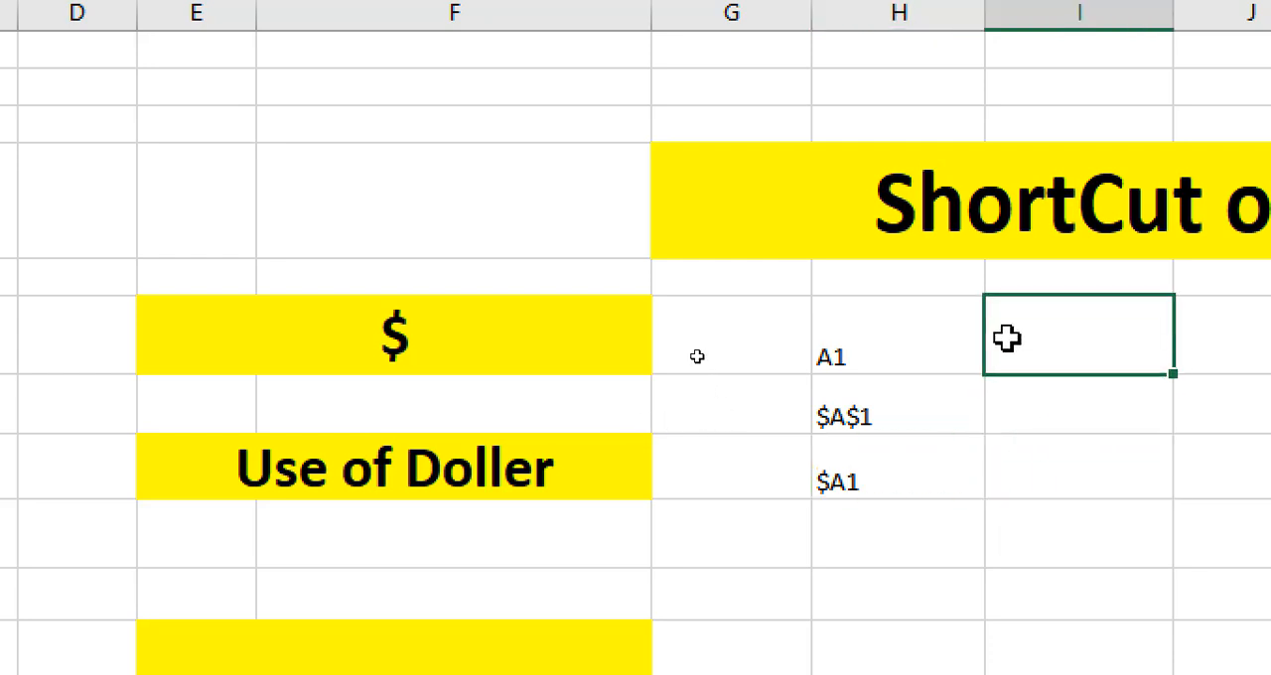
pyautogui.write('Relative')
pyautogui.click(1045, 421)
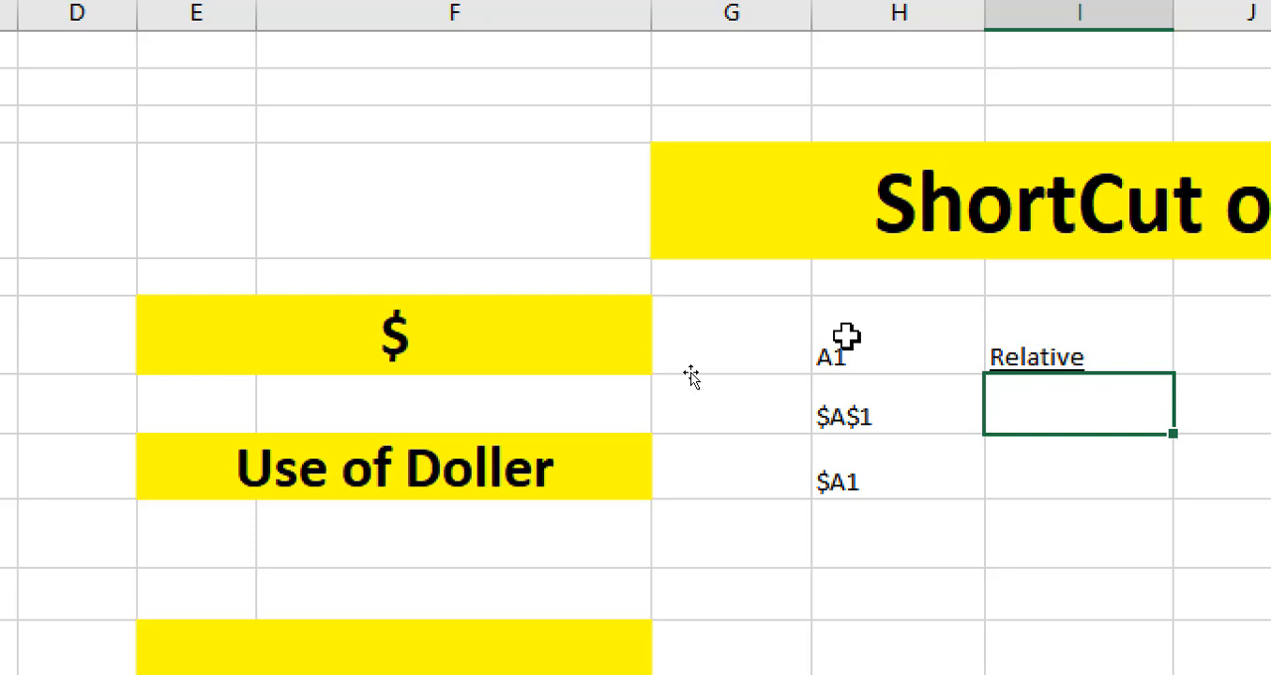
pyautogui.click(881, 353)
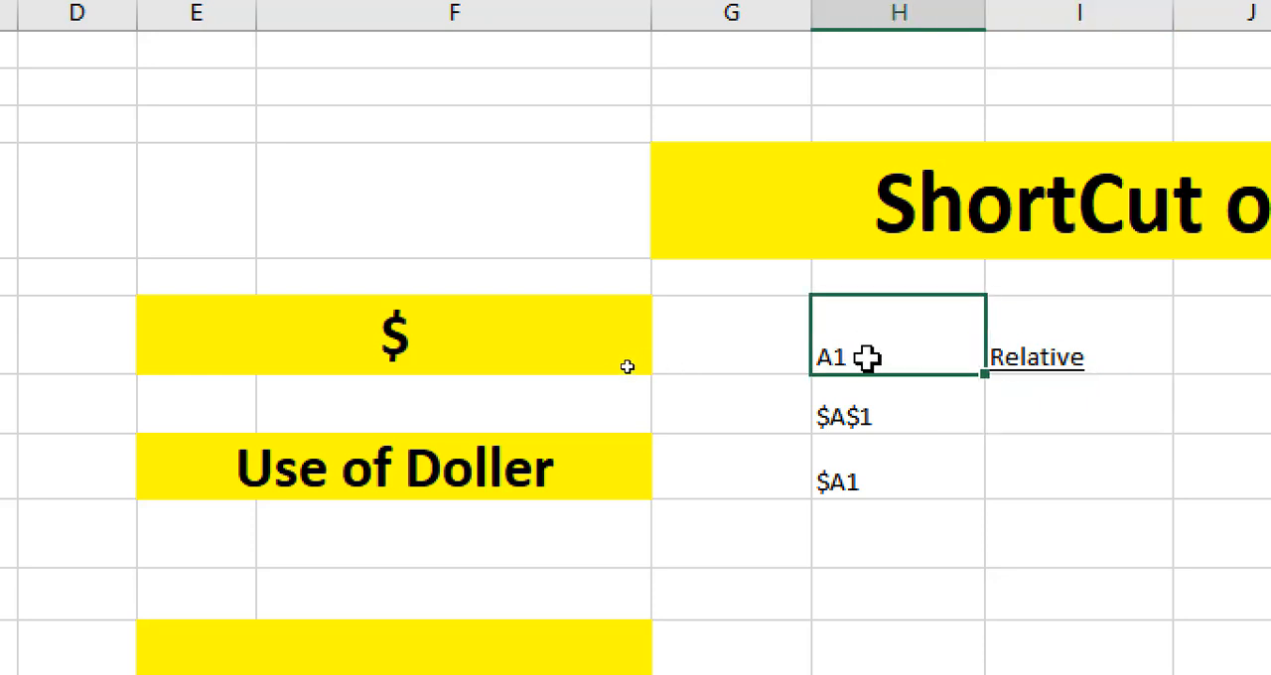
# Label the $A$1 example by entering the underlined text "Absoute" in cell I7.
pyautogui.click(1023, 411)
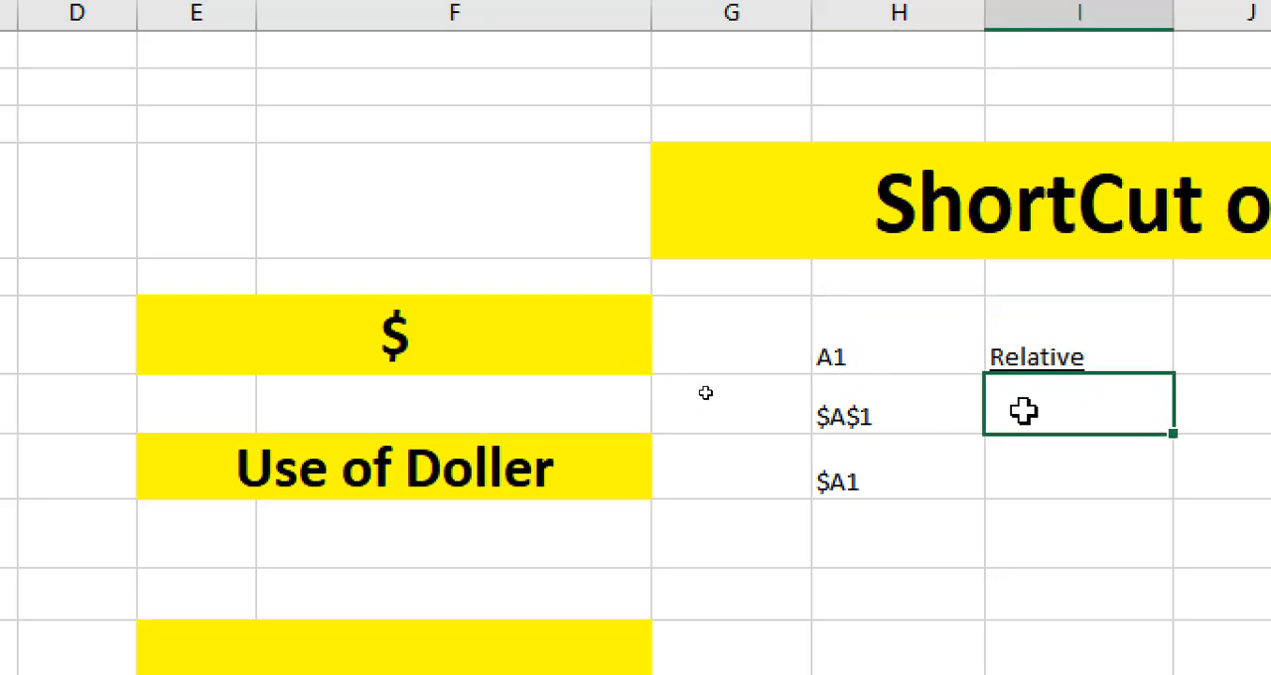
pyautogui.write('Absoute')
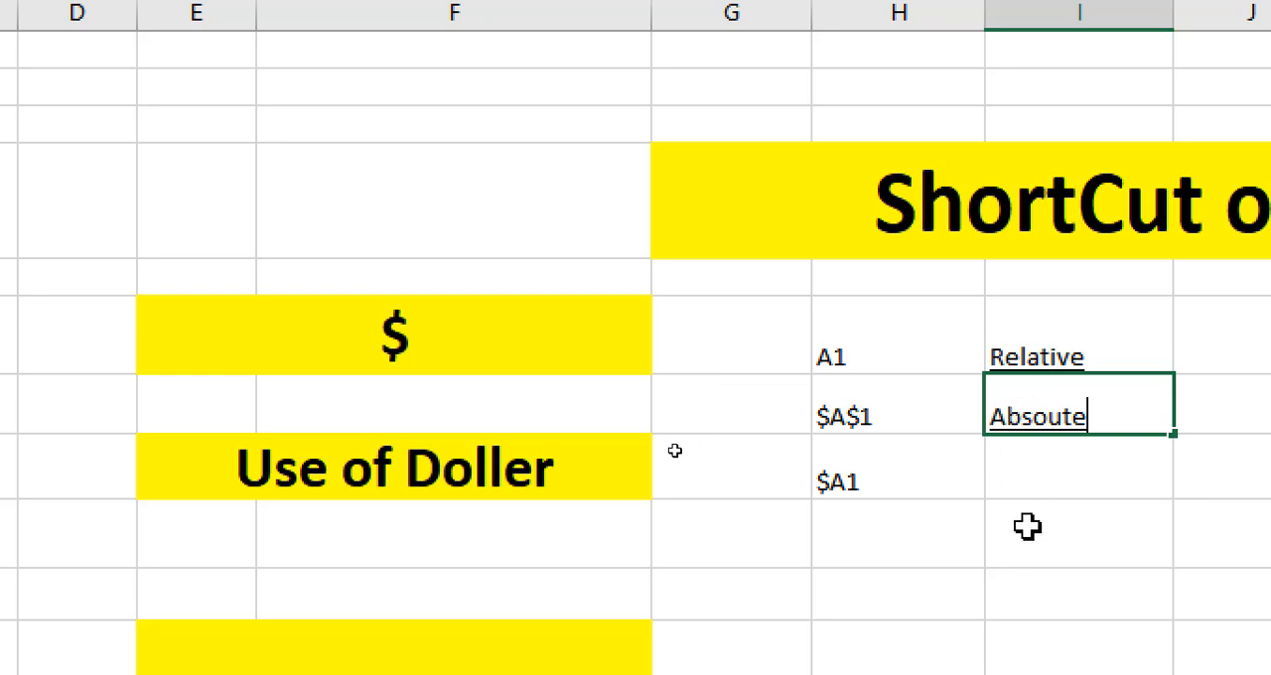
# Label the $A1 example by entering the underlined text "Mixed Cell" in cell I8.
pyautogui.click(1032, 473)
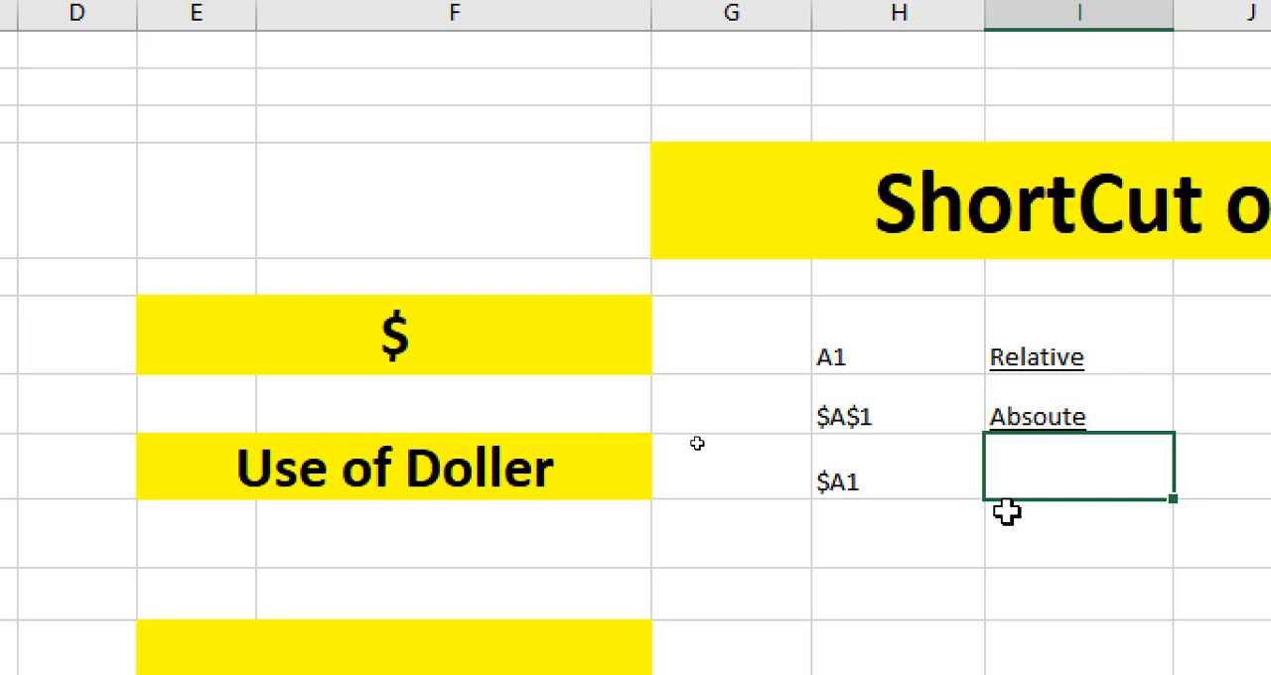
pyautogui.write('Mixed Cell')
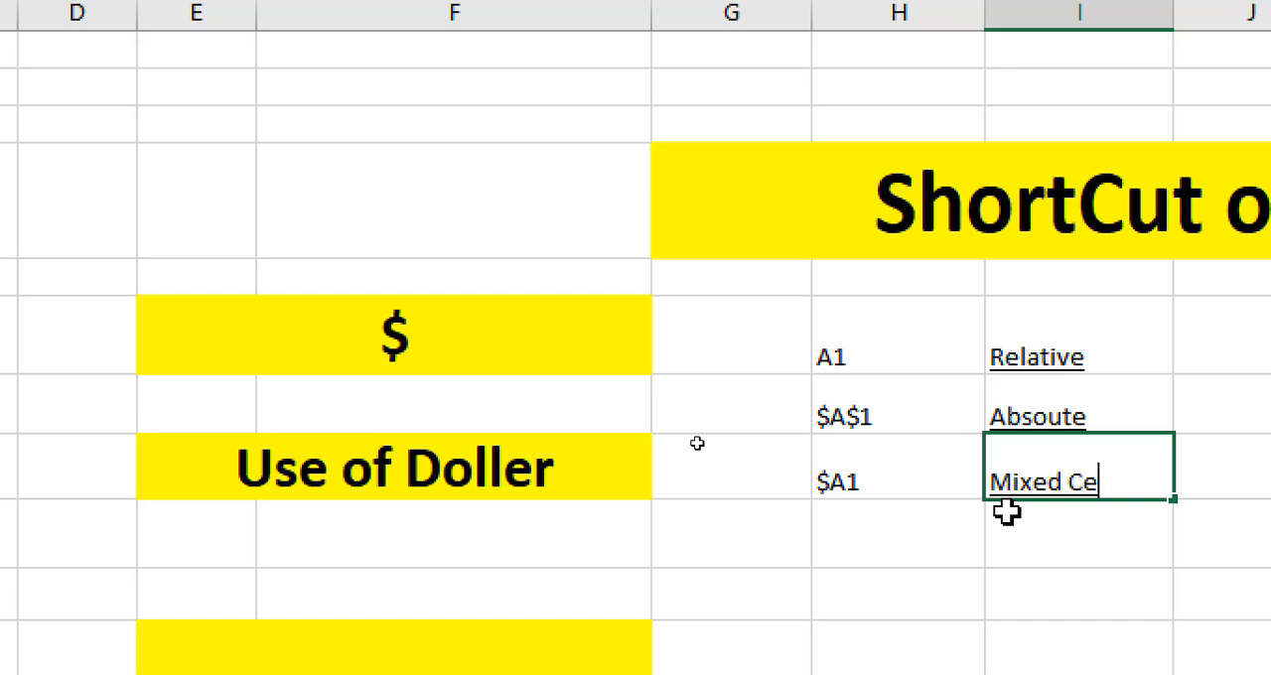
pyautogui.click(884, 550)
# Examine the reference examples and their type labels in H6:I8 alongside the $ heading.
pyautogui.moveTo(850, 298); pyautogui.dragTo(1109, 487)
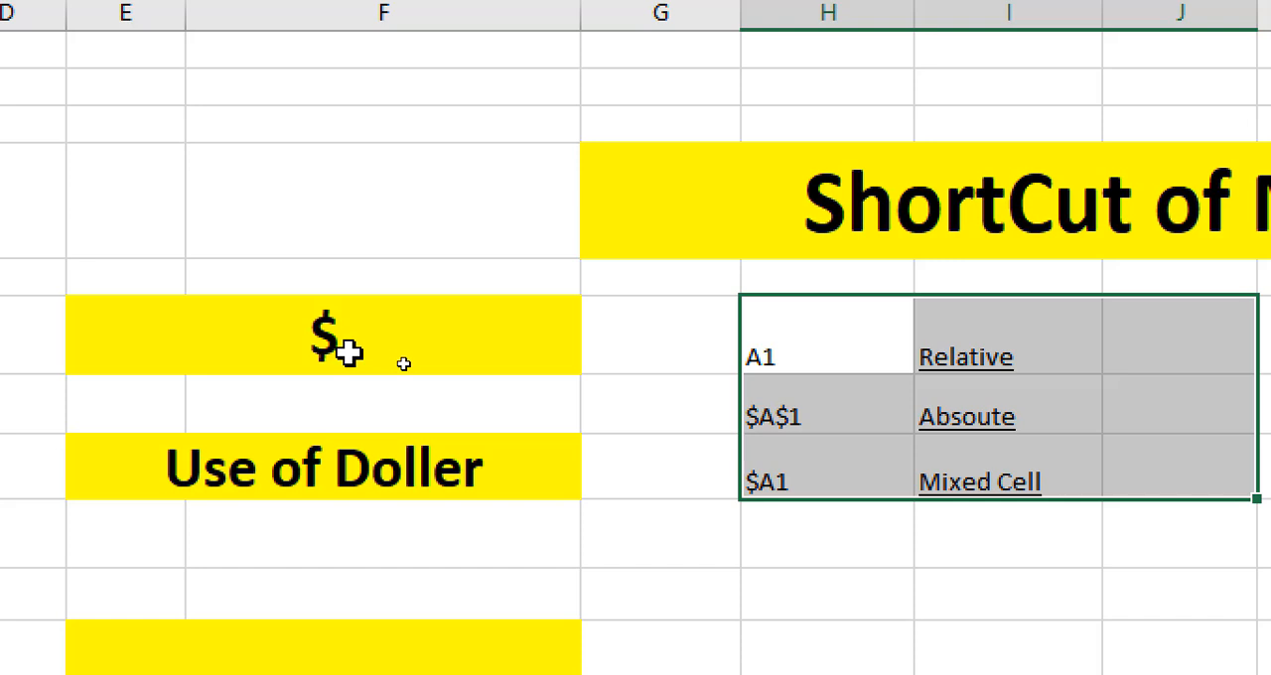
pyautogui.hotkey('ctrl', 'q')
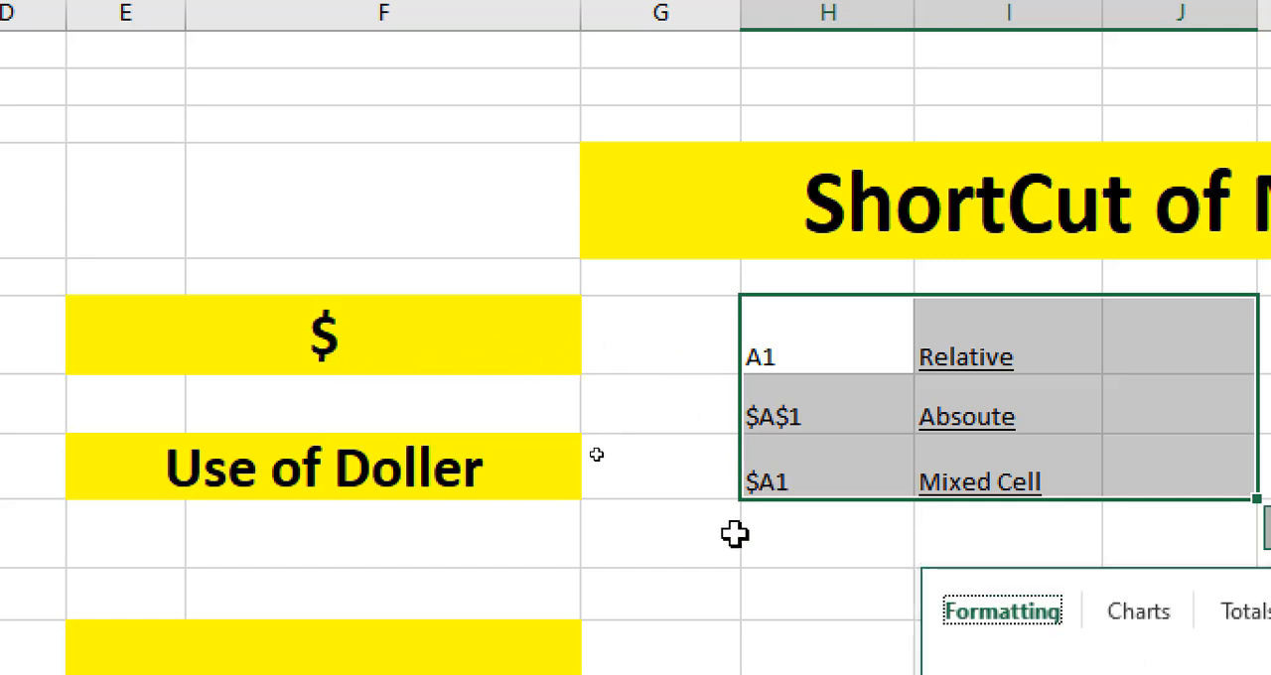
pyautogui.click(734, 546)
pyautogui.moveTo(768, 414); pyautogui.dragTo(968, 427)
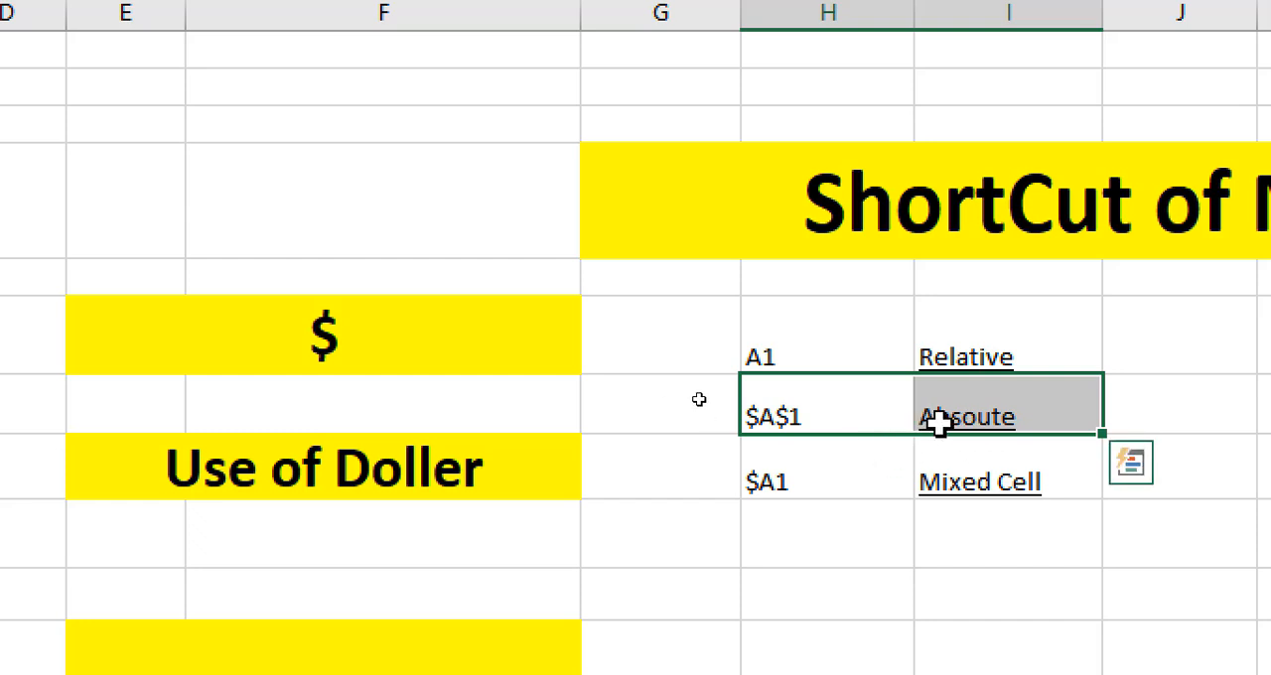
pyautogui.click(952, 487)
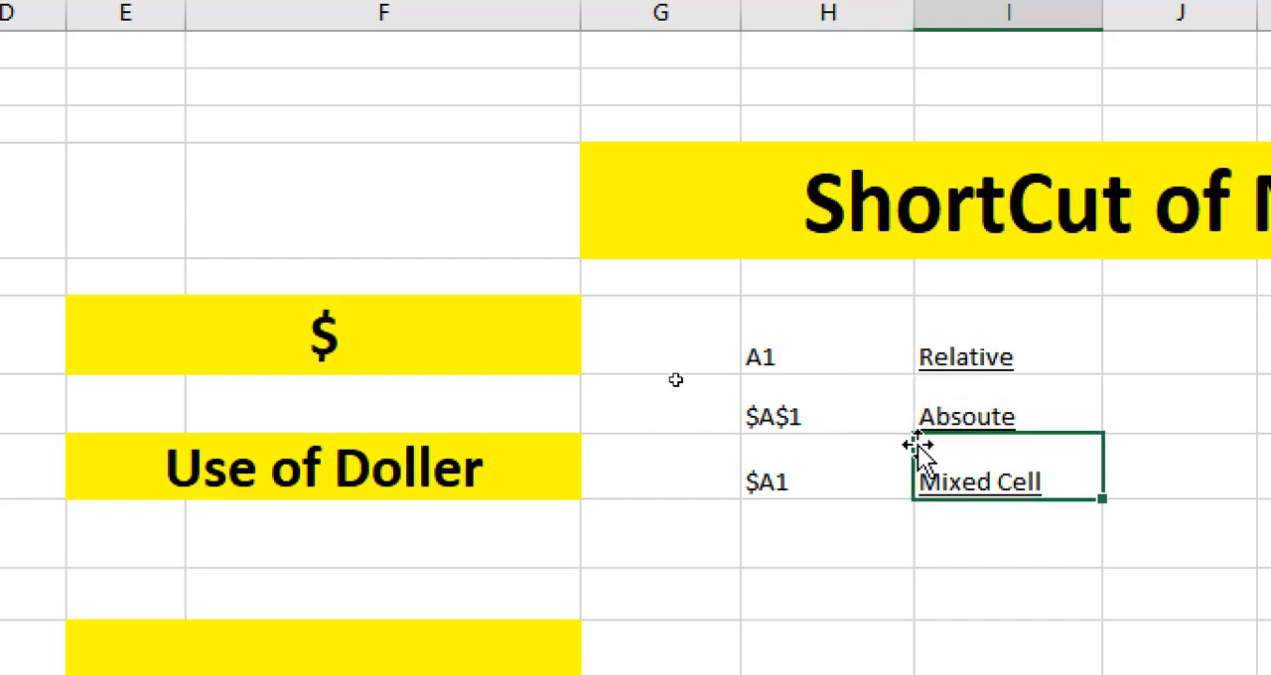
pyautogui.click(762, 369)
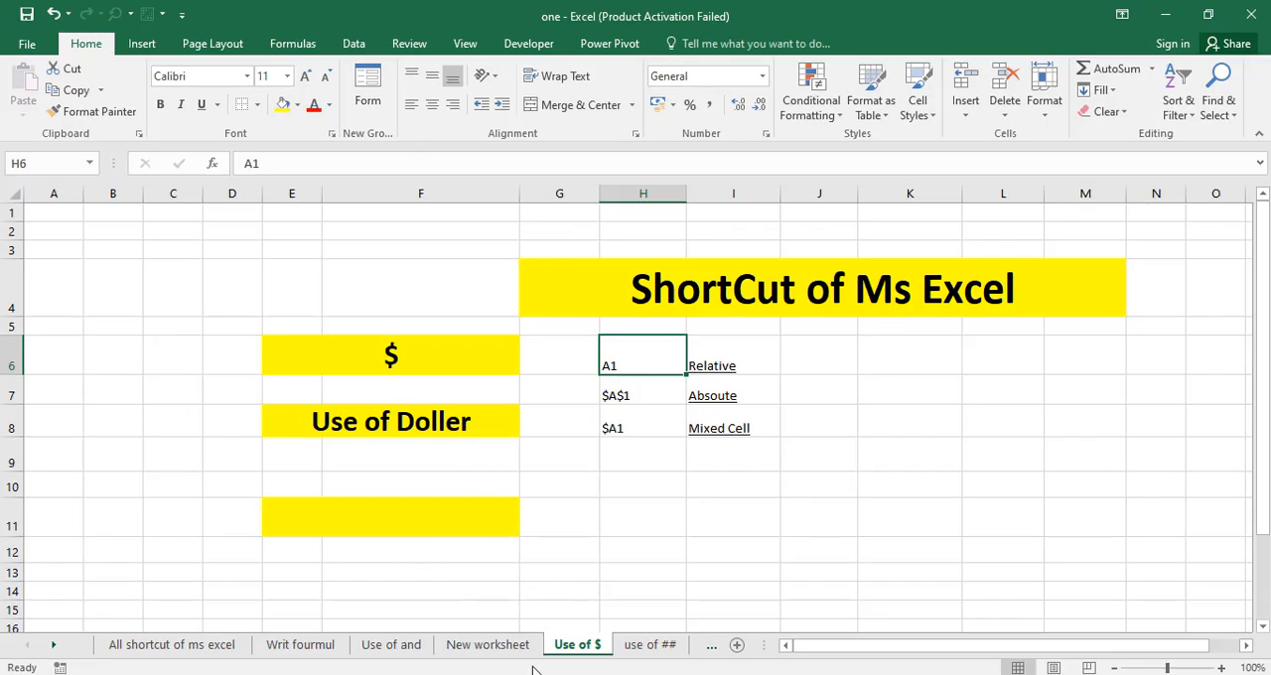
# Open the use of ## sheet and select cell C5 beside the ##### heading.
pyautogui.click(636, 645)
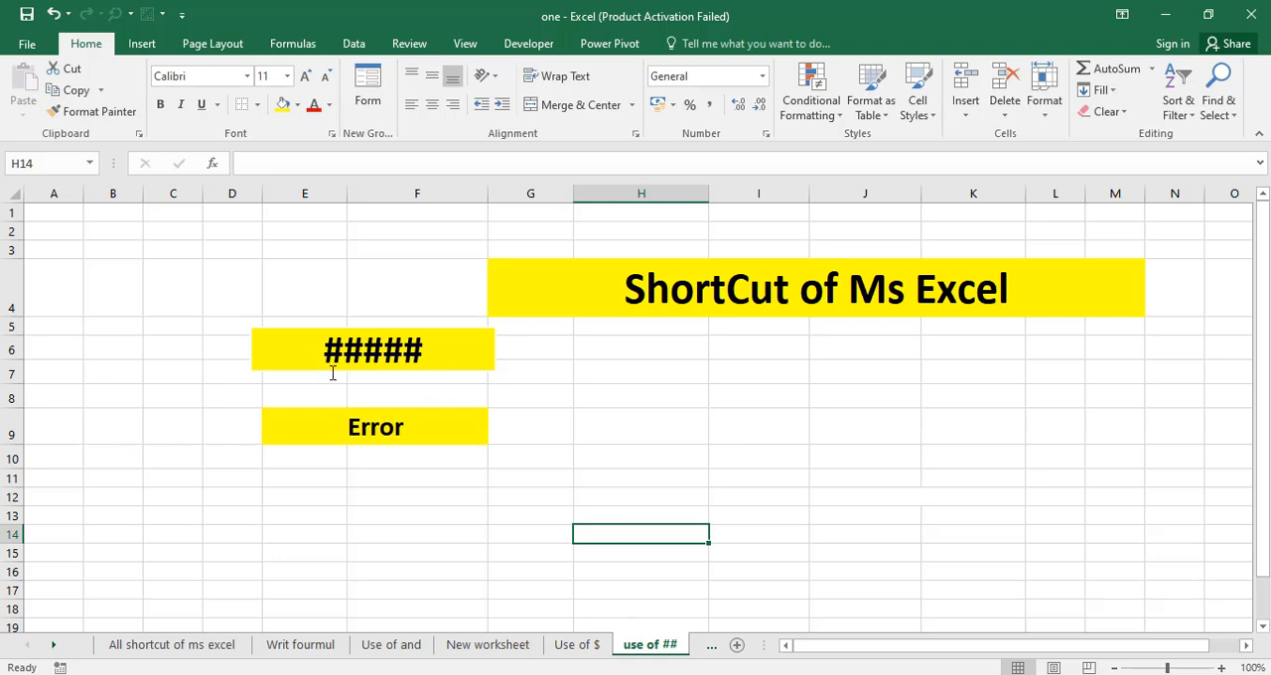
pyautogui.click(182, 329)
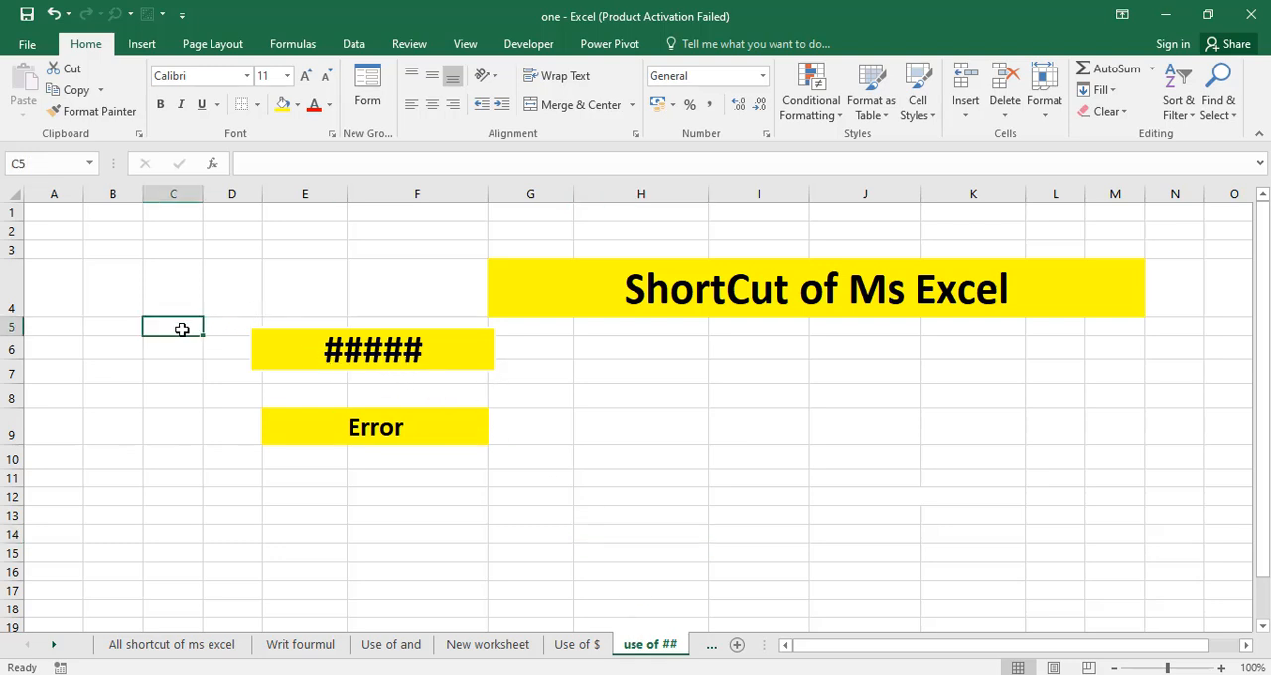
pyautogui.click(179, 480)
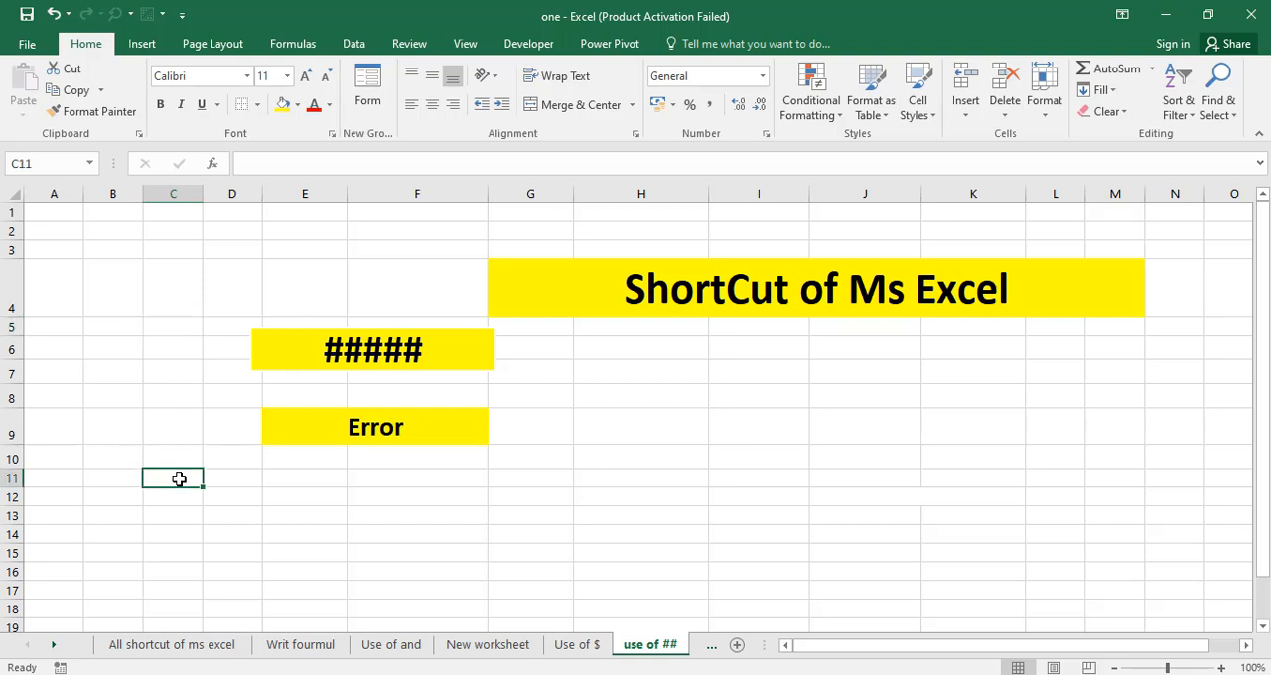
pyautogui.write('43343')
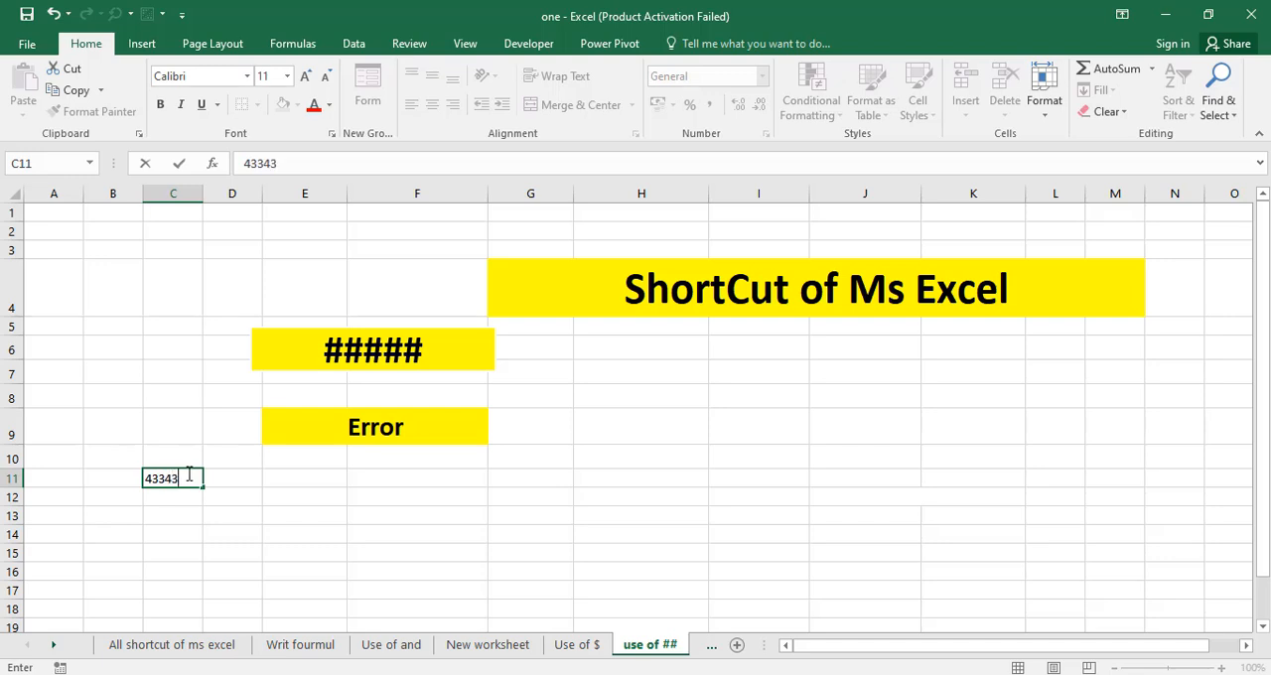
pyautogui.write('4334343')
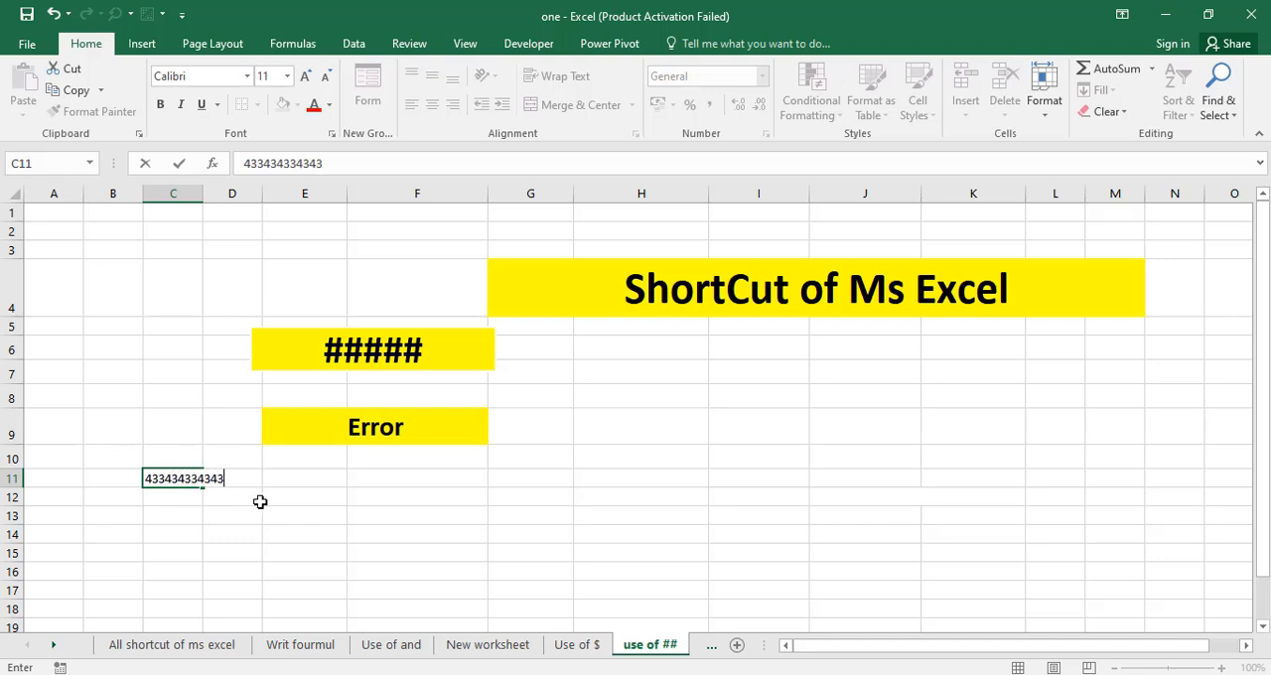
pyautogui.click(260, 502)
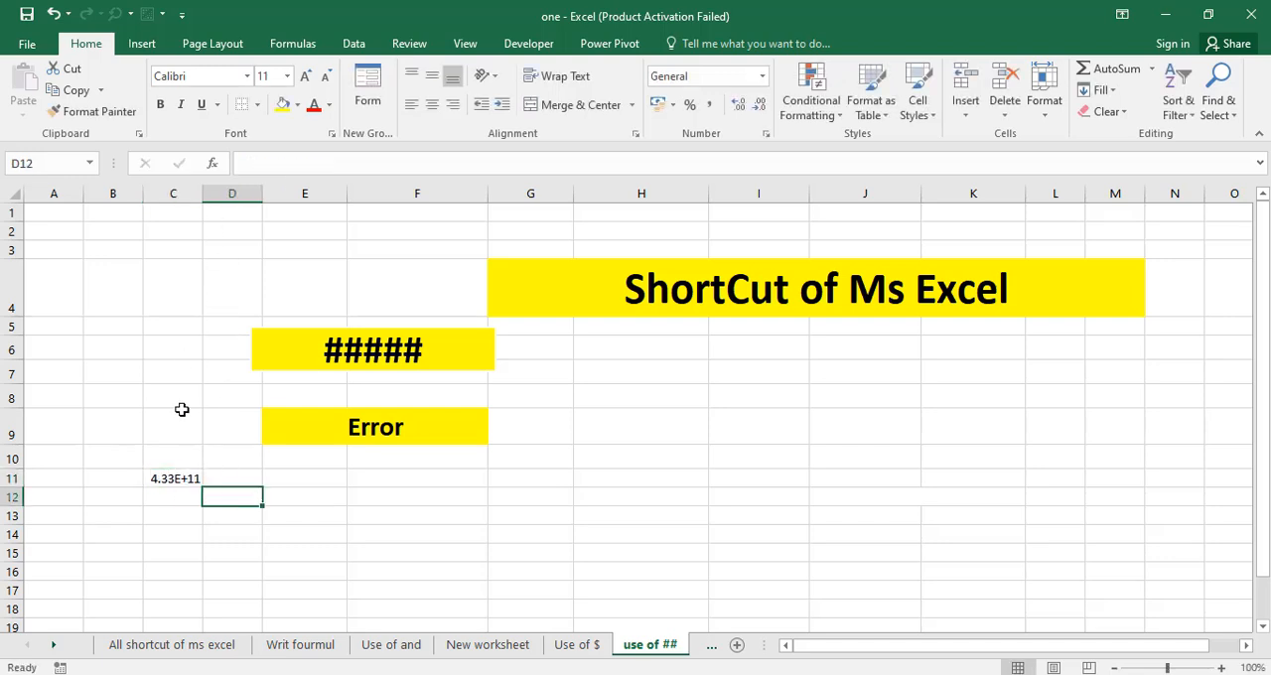
# Narrow column C until the number in C11 no longer fits, and widen it back to its original width.
pyautogui.moveTo(197, 193); pyautogui.dragTo(170, 195)
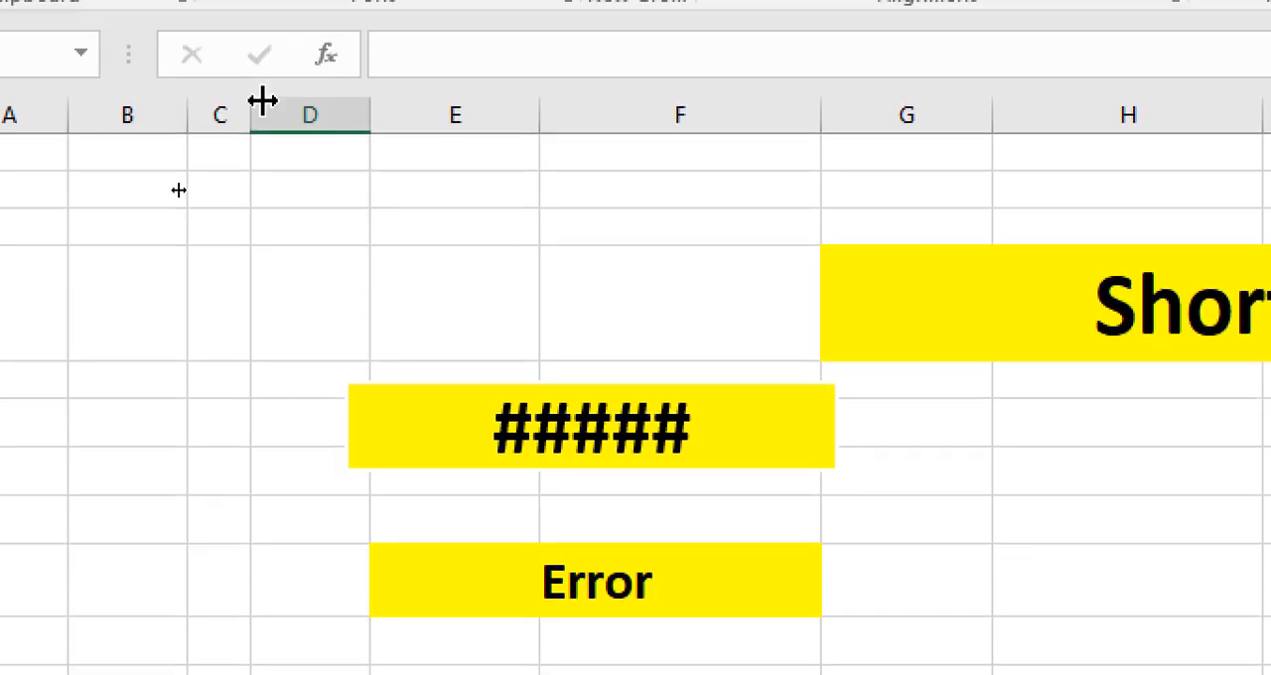
pyautogui.moveTo(251, 29); pyautogui.dragTo(314, 41)
pyautogui.moveTo(313, 121); pyautogui.dragTo(321, 126)
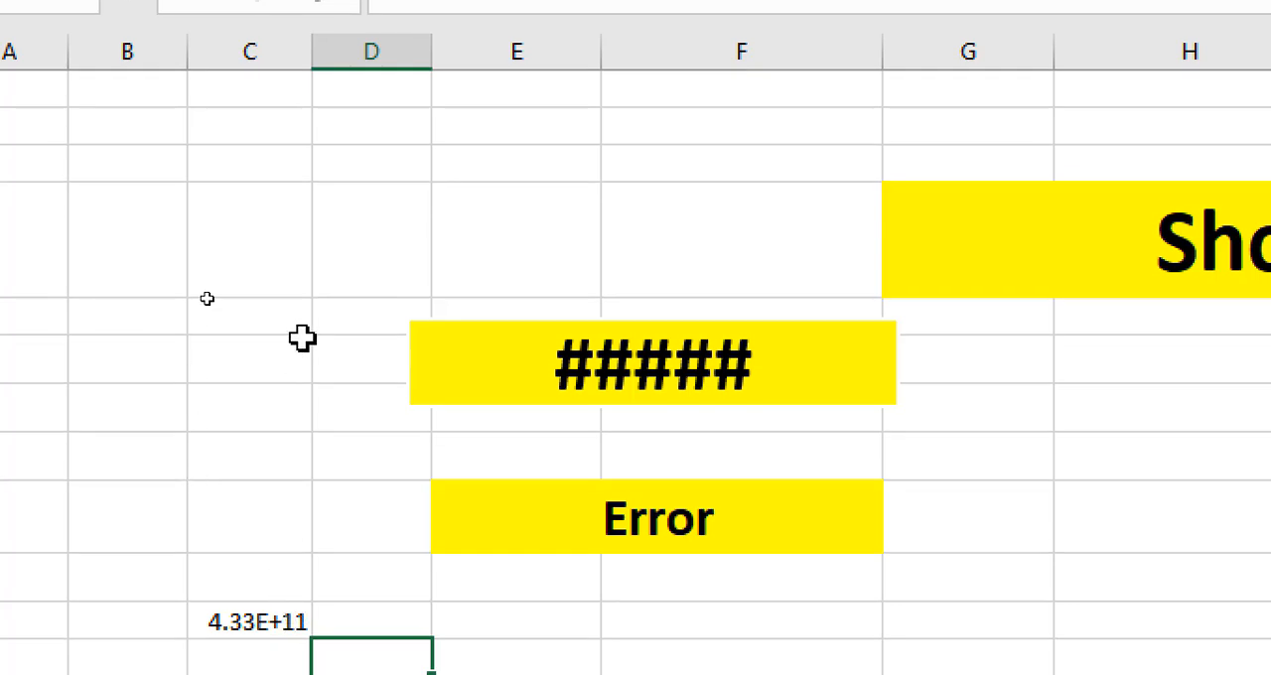
# Narrow column C to about half its width so the long number in C11 cannot be displayed.
pyautogui.moveTo(313, 84); pyautogui.dragTo(250, 97)
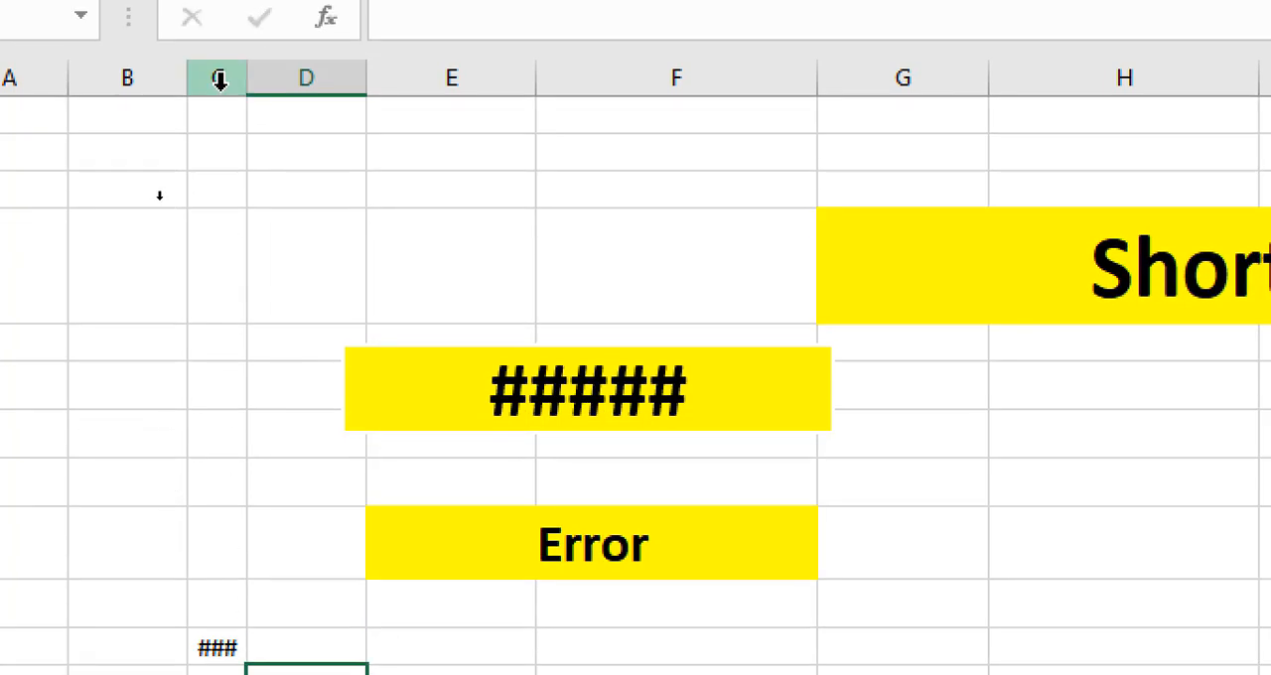
pyautogui.click(220, 79)
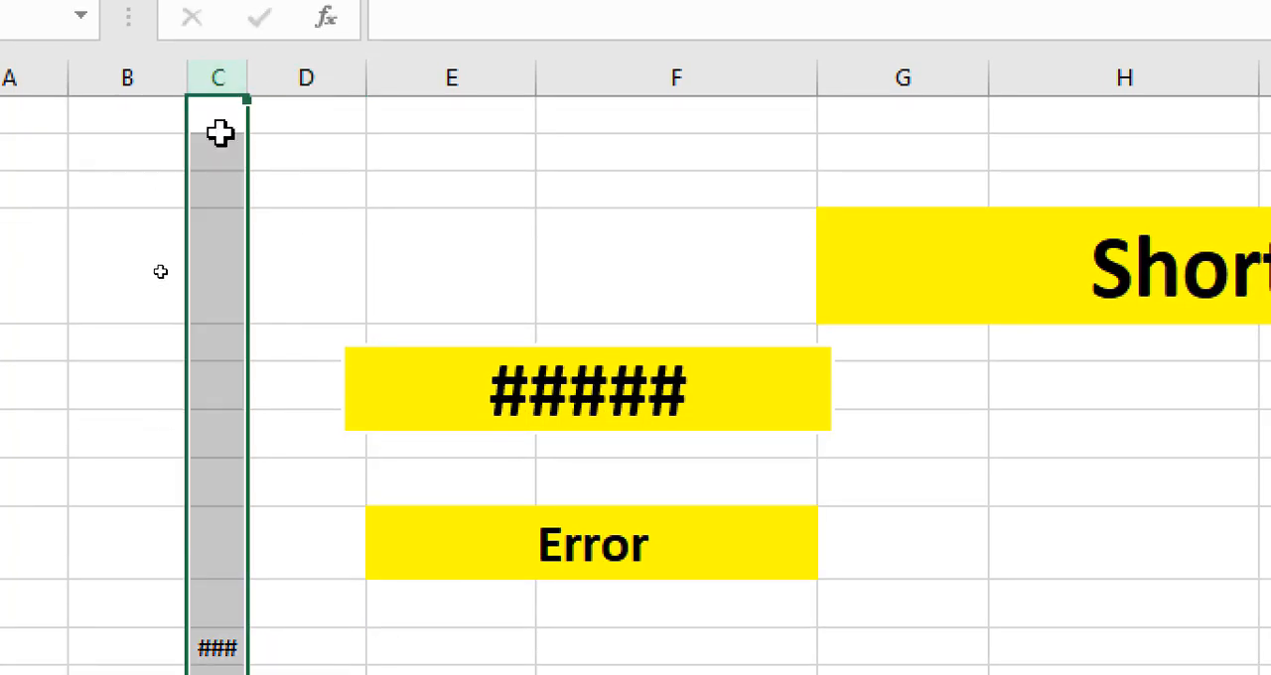
pyautogui.moveTo(244, 90); pyautogui.dragTo(255, 90)
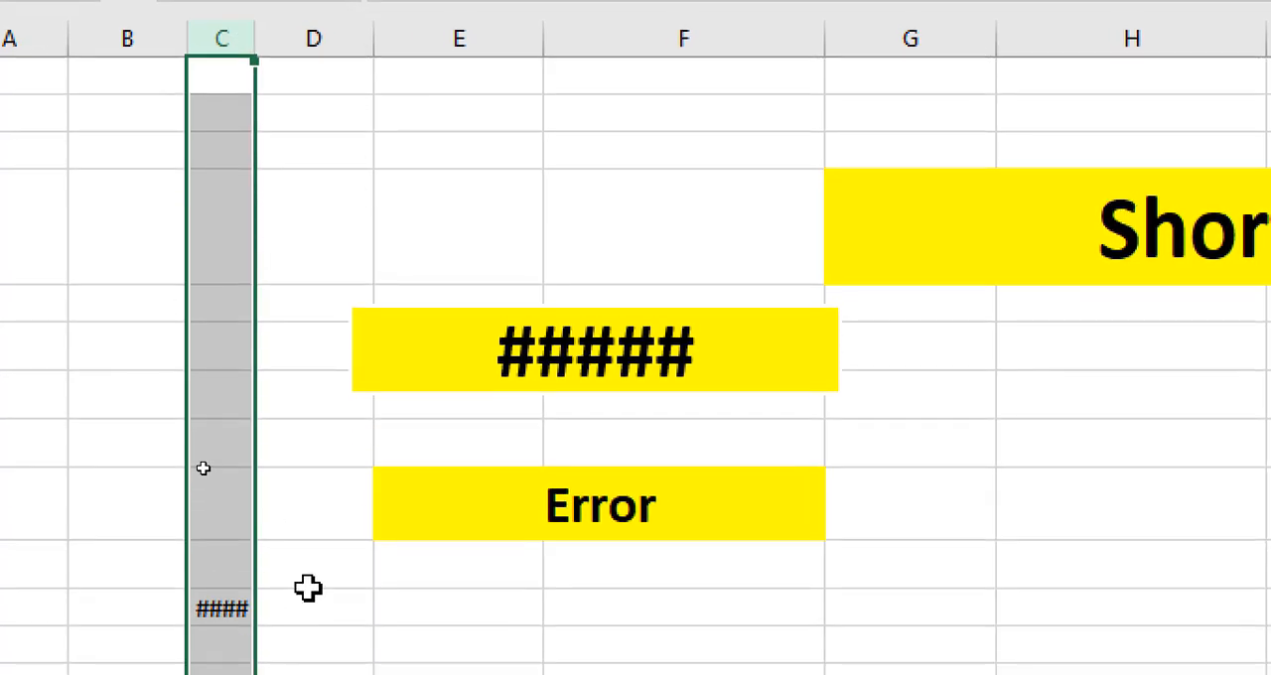
pyautogui.click(308, 584)
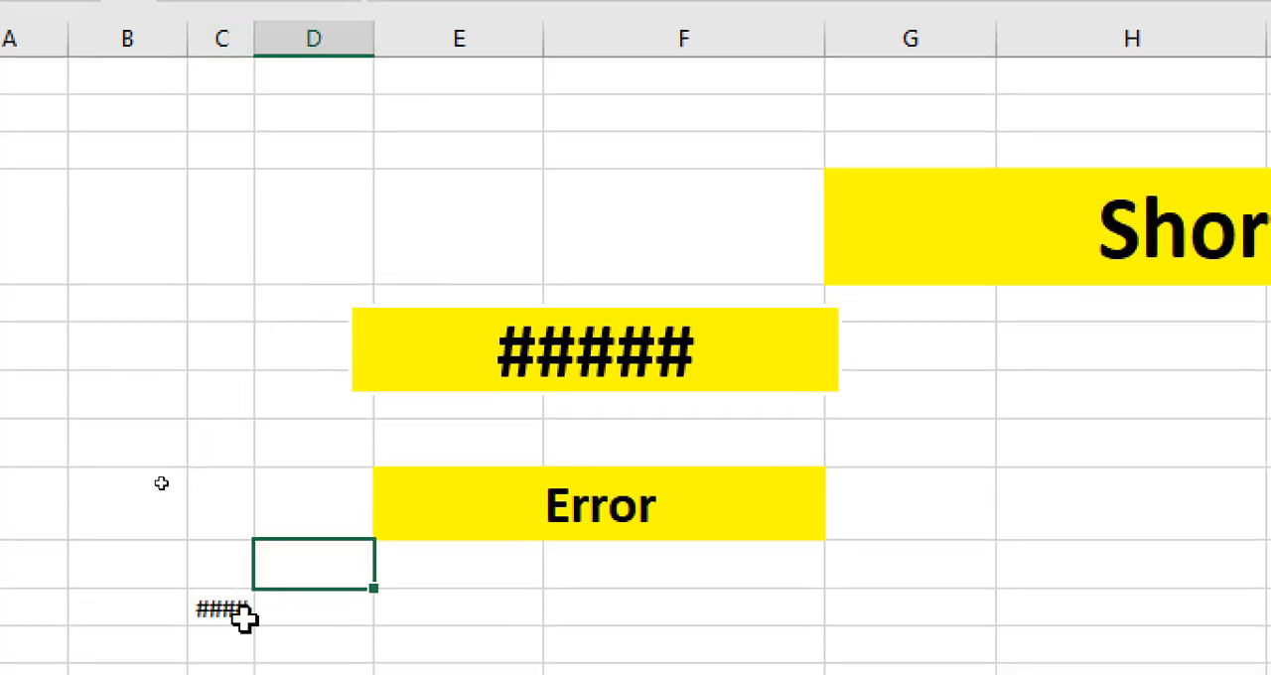
# Replace the number in cell C11 of the narrowed column with 534543543.
pyautogui.click(221, 606)
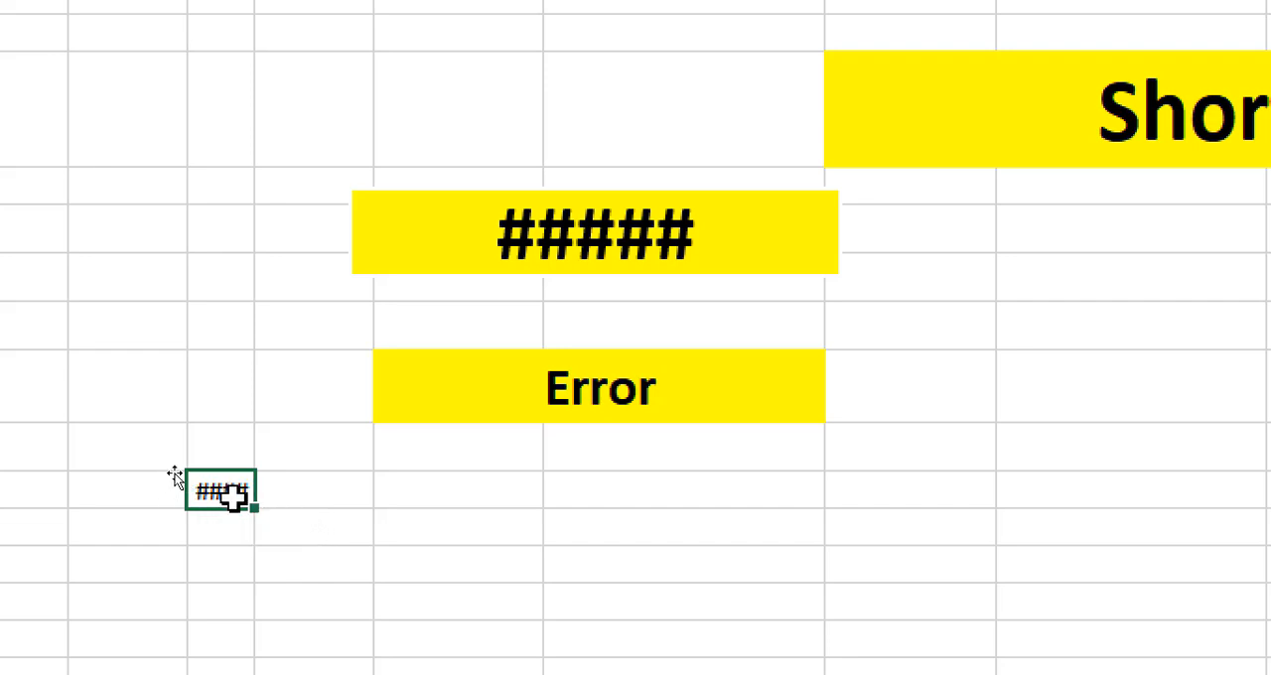
pyautogui.click(196, 330)
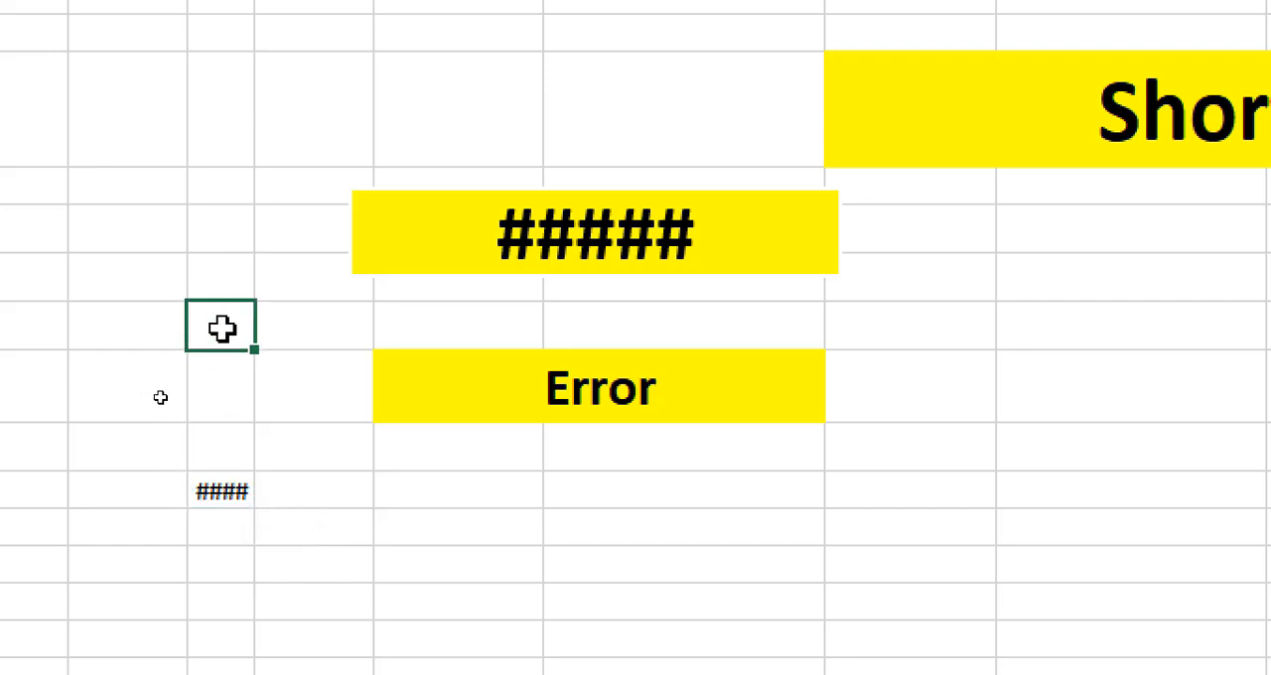
pyautogui.click(222, 491)
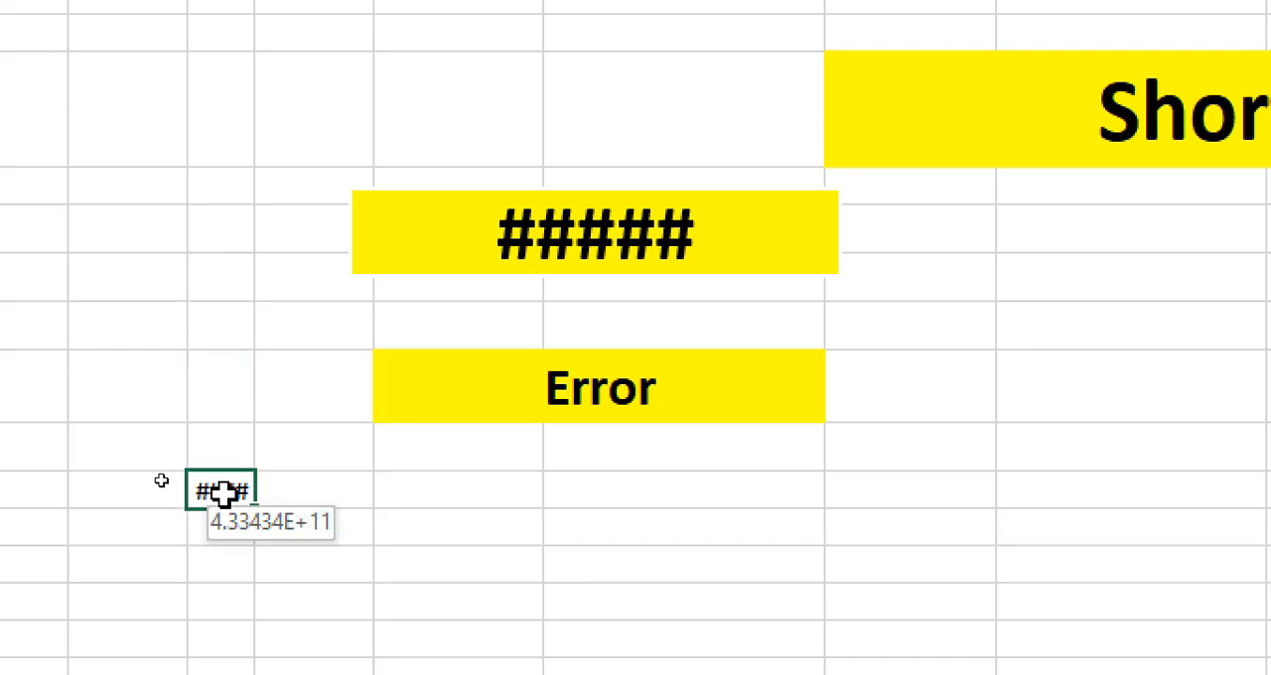
pyautogui.write('534543543')
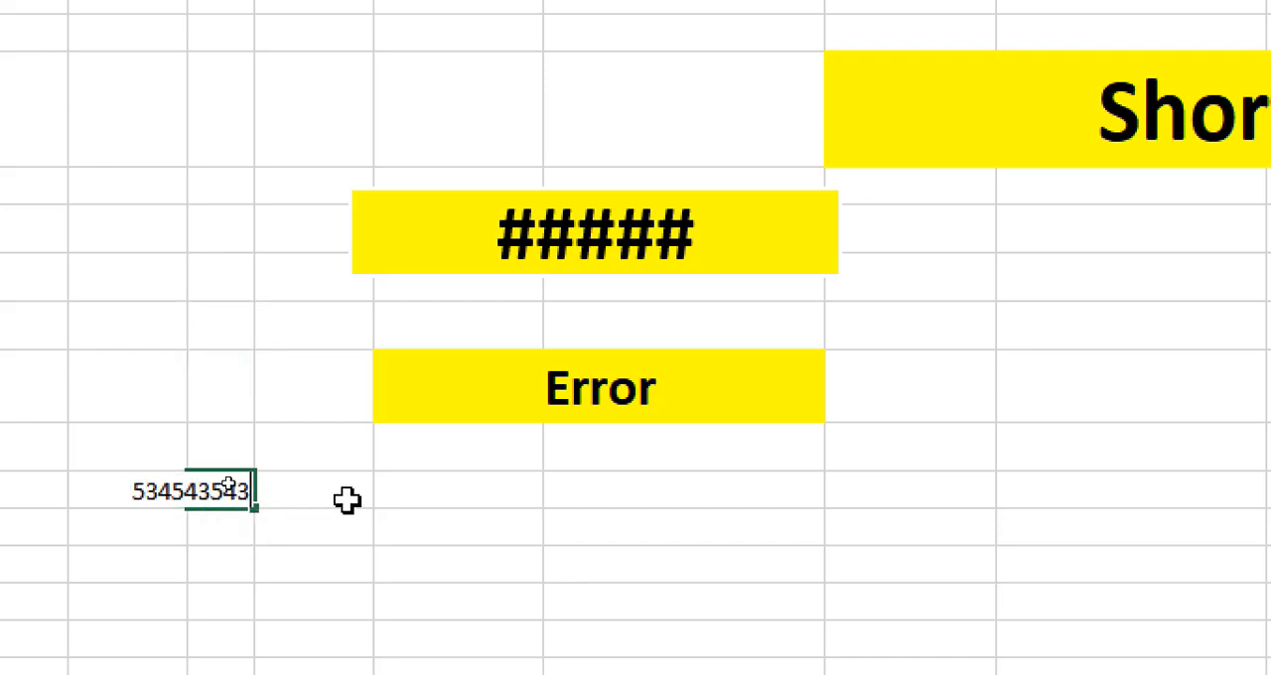
pyautogui.moveTo(397, 488); pyautogui.dragTo(408, 516)
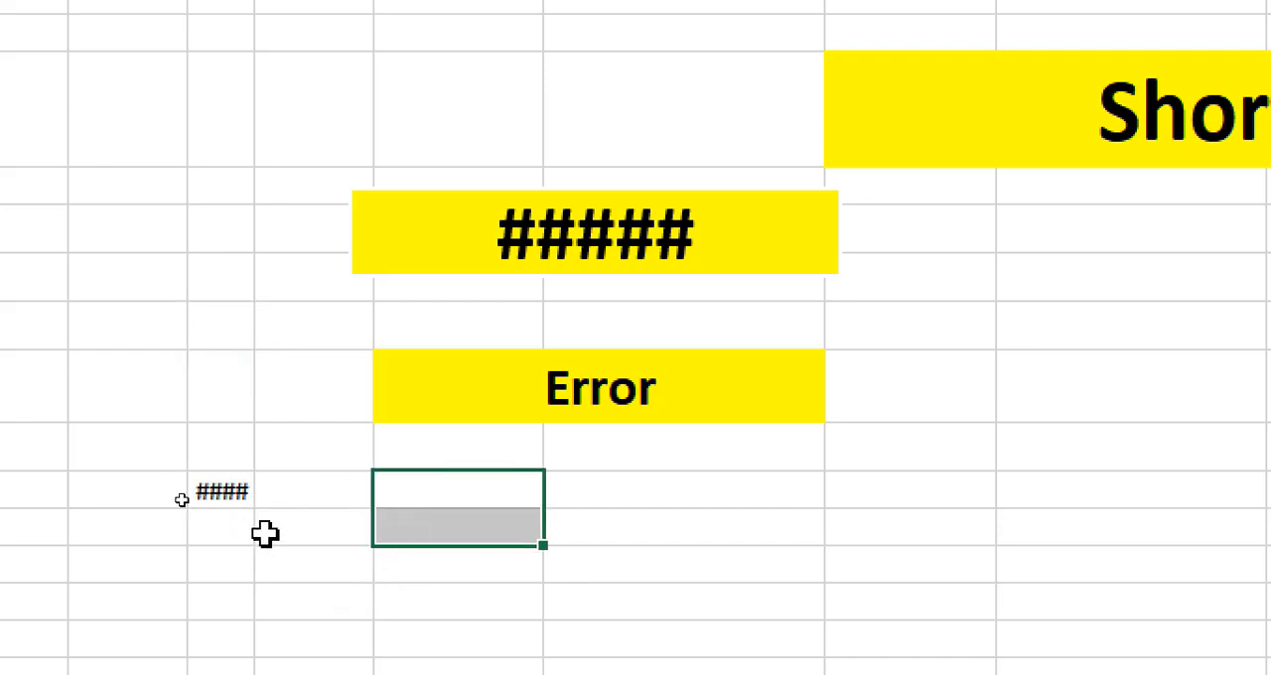
pyautogui.click(228, 493)
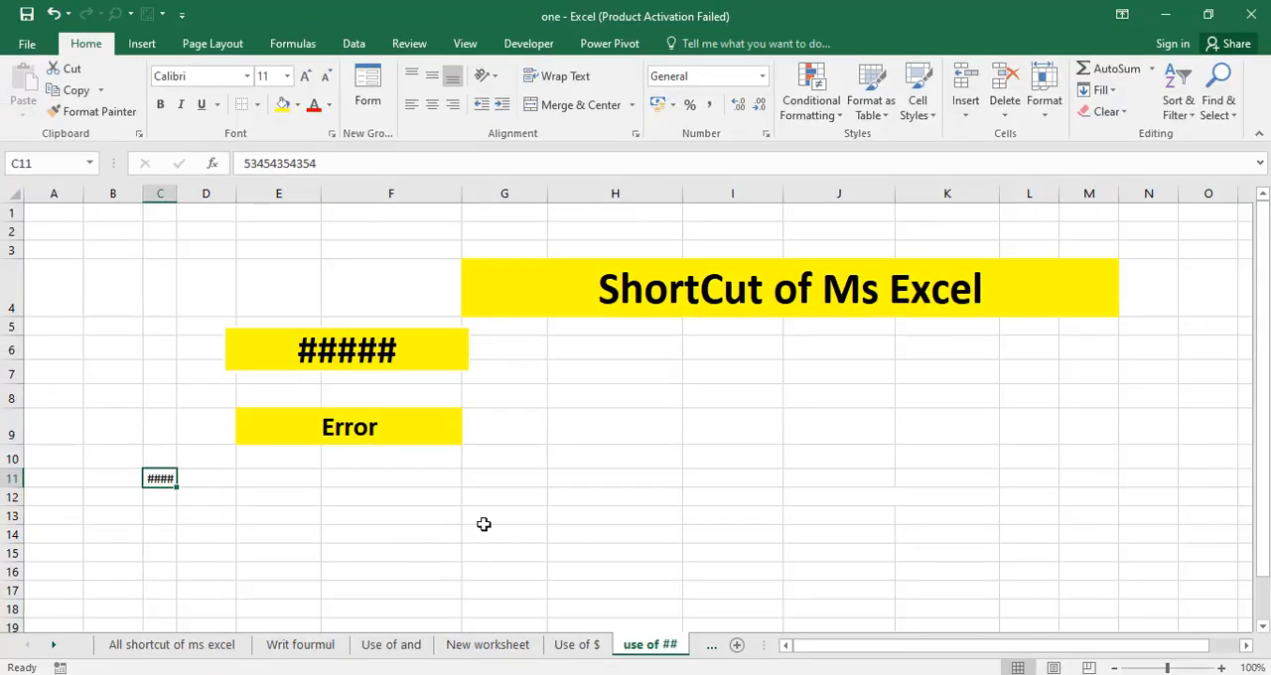
pyautogui.click(733, 535)
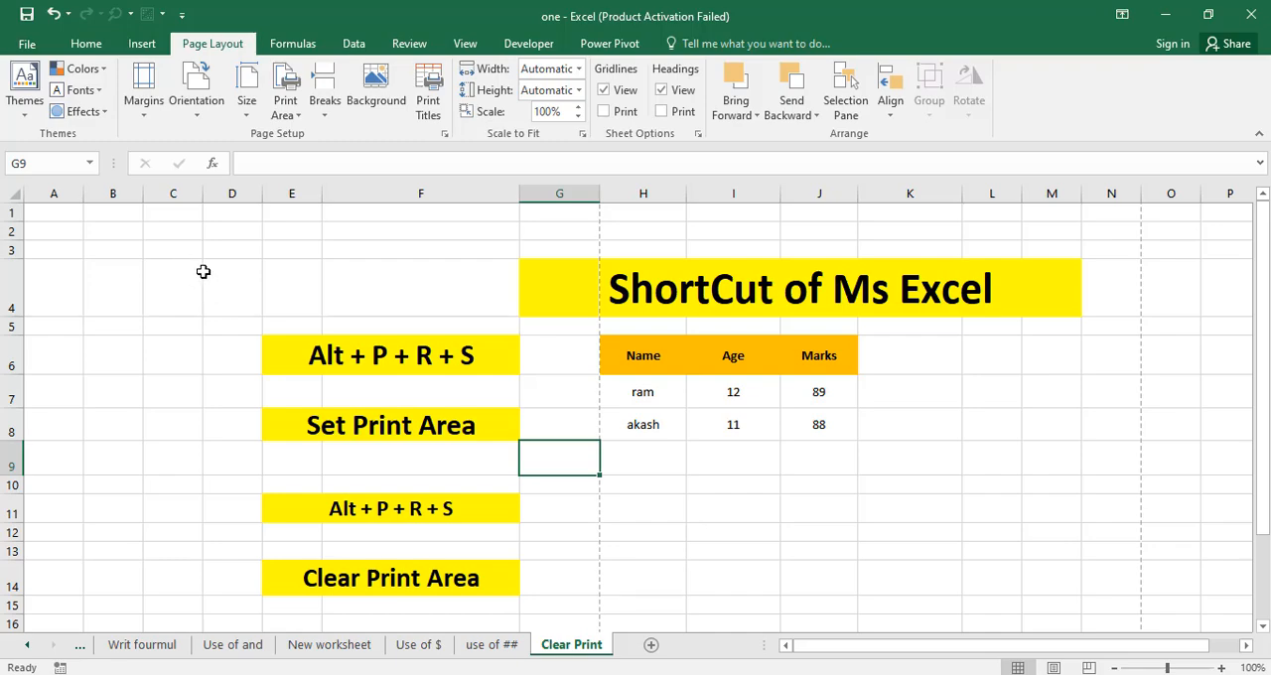
# Check both pages of the Clear Print sheet in the print preview and return to the worksheet.
pyautogui.hotkey('ctrl', 'p')
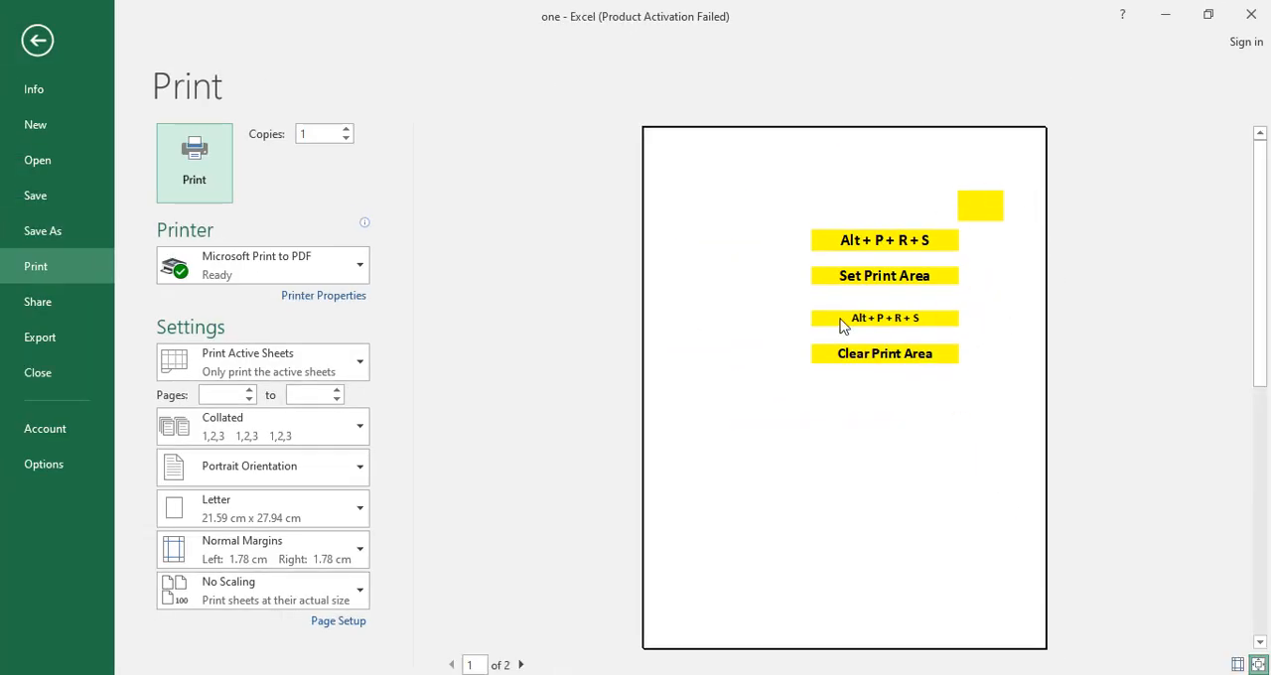
pyautogui.click(522, 666)
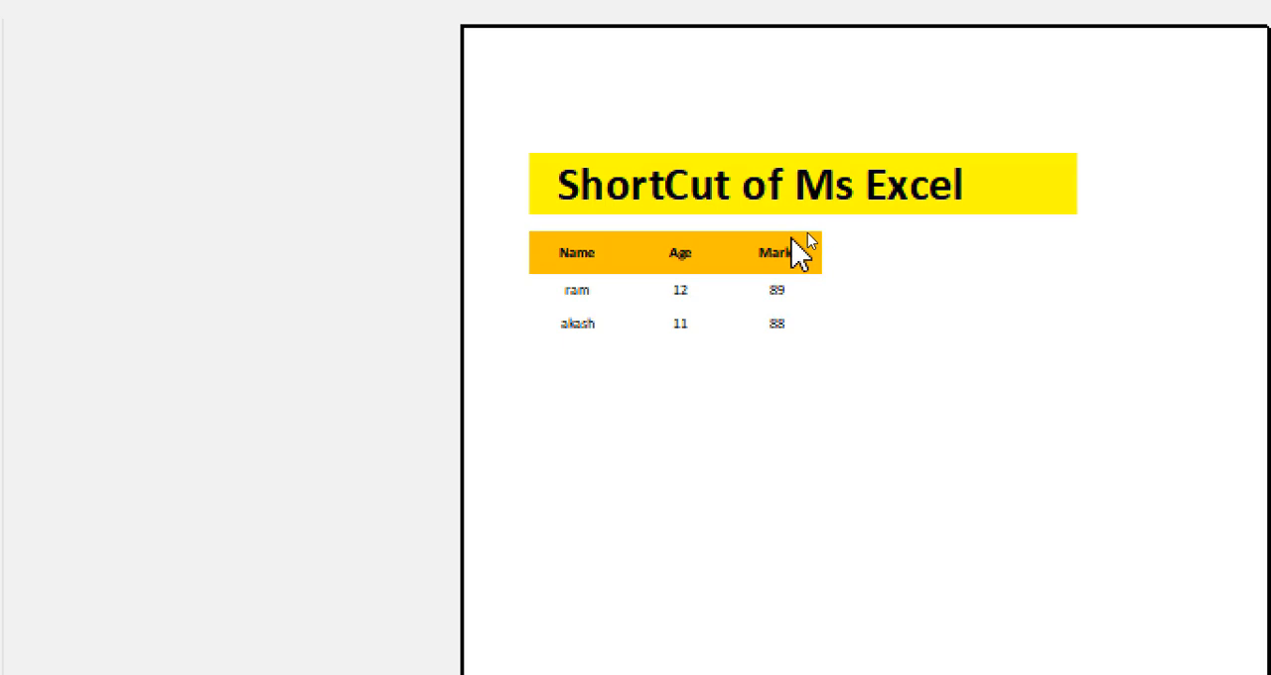
pyautogui.click(545, 230)
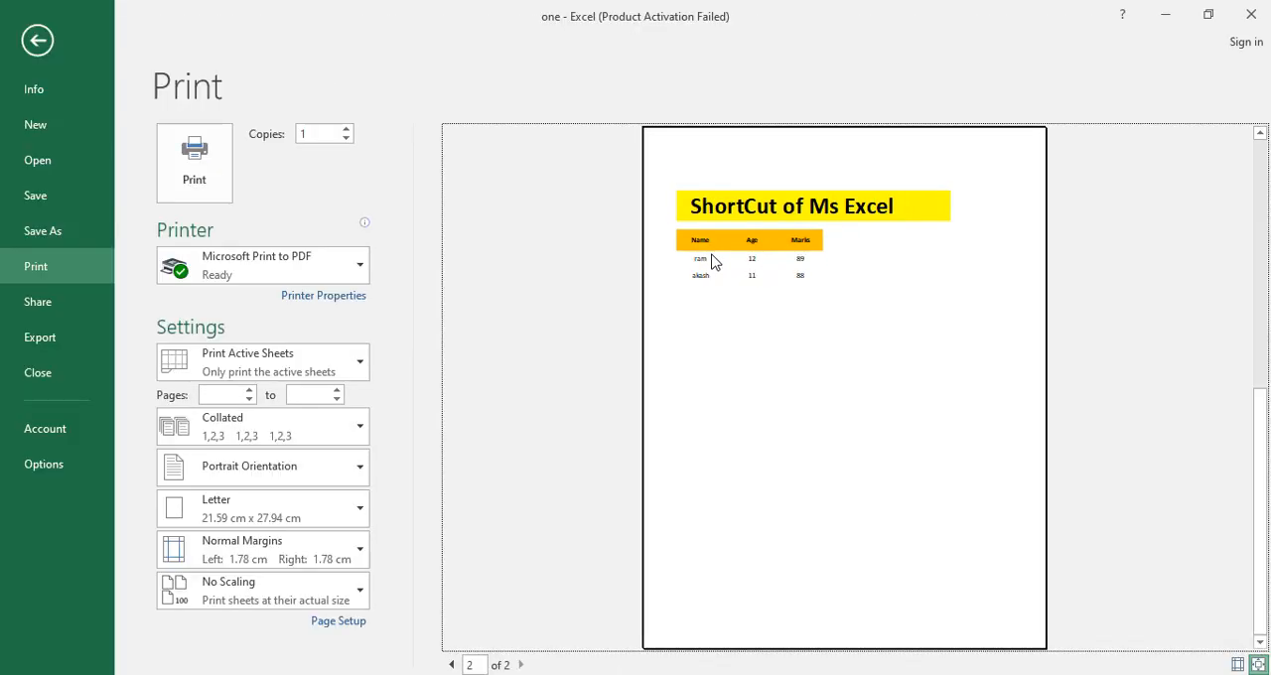
pyautogui.click(37, 40)
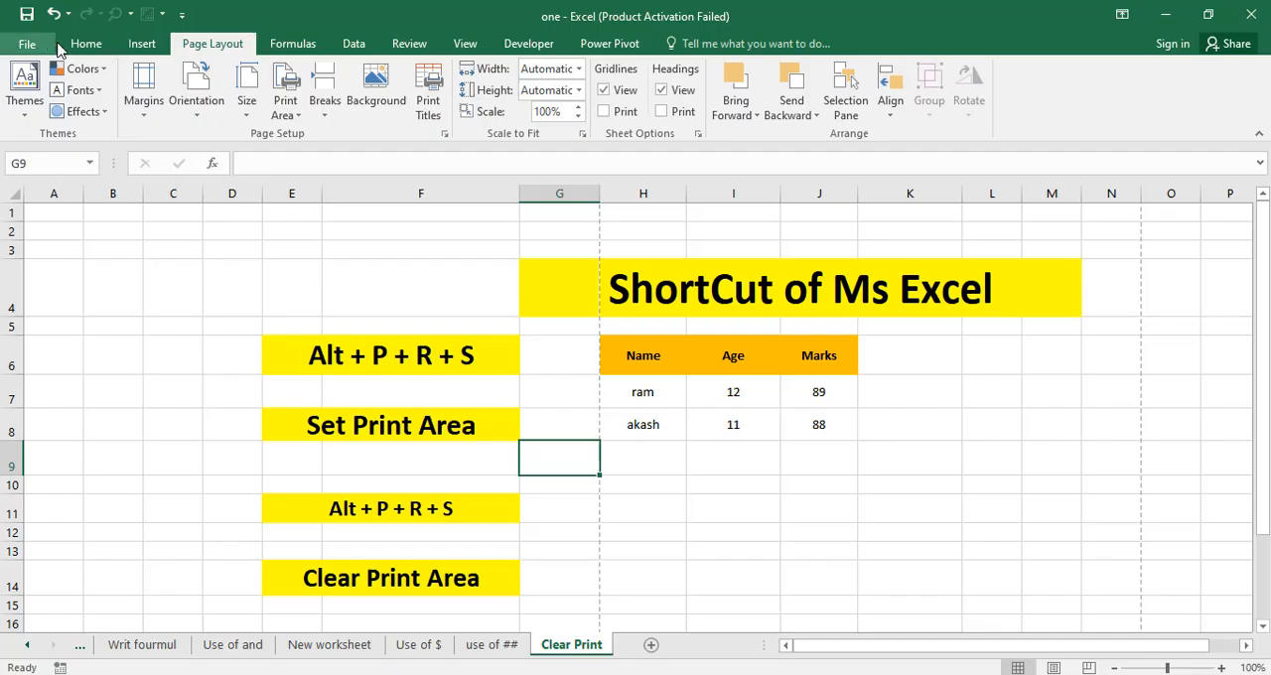
# Set the Name, Age and Marks table in H6:J8 as the print area.
pyautogui.click(672, 392)
pyautogui.click(721, 455)
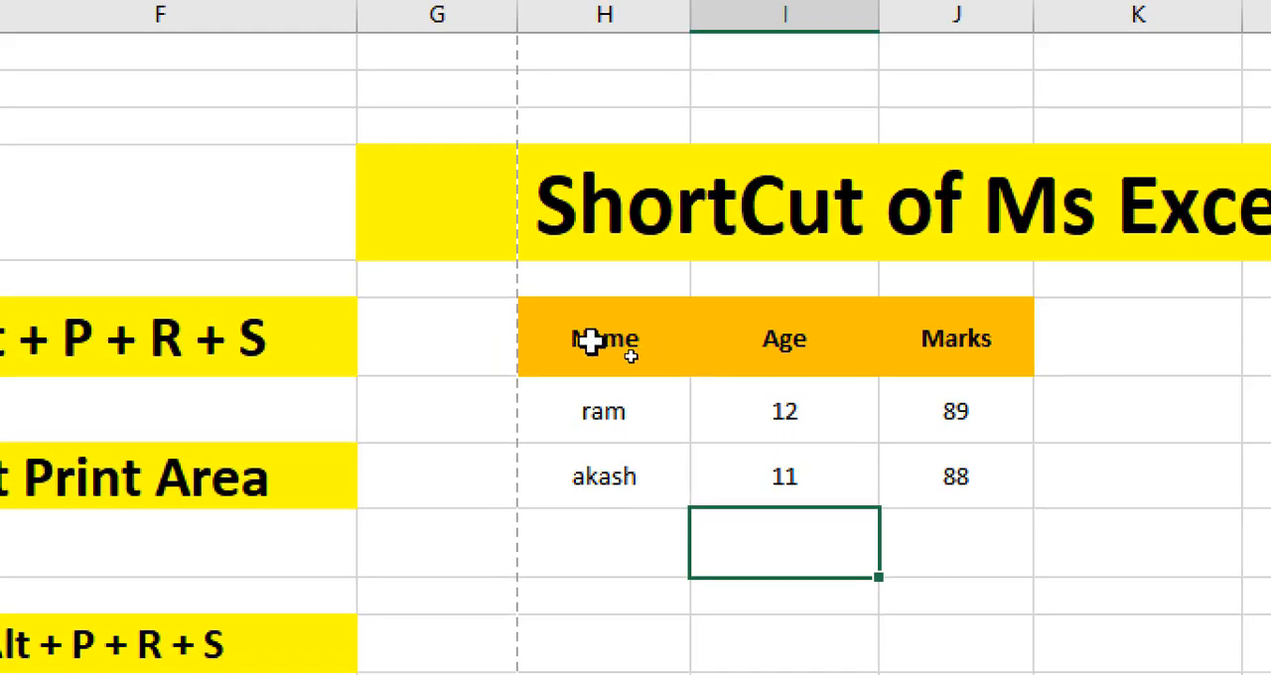
pyautogui.click(615, 341)
pyautogui.moveTo(548, 310); pyautogui.dragTo(972, 490)
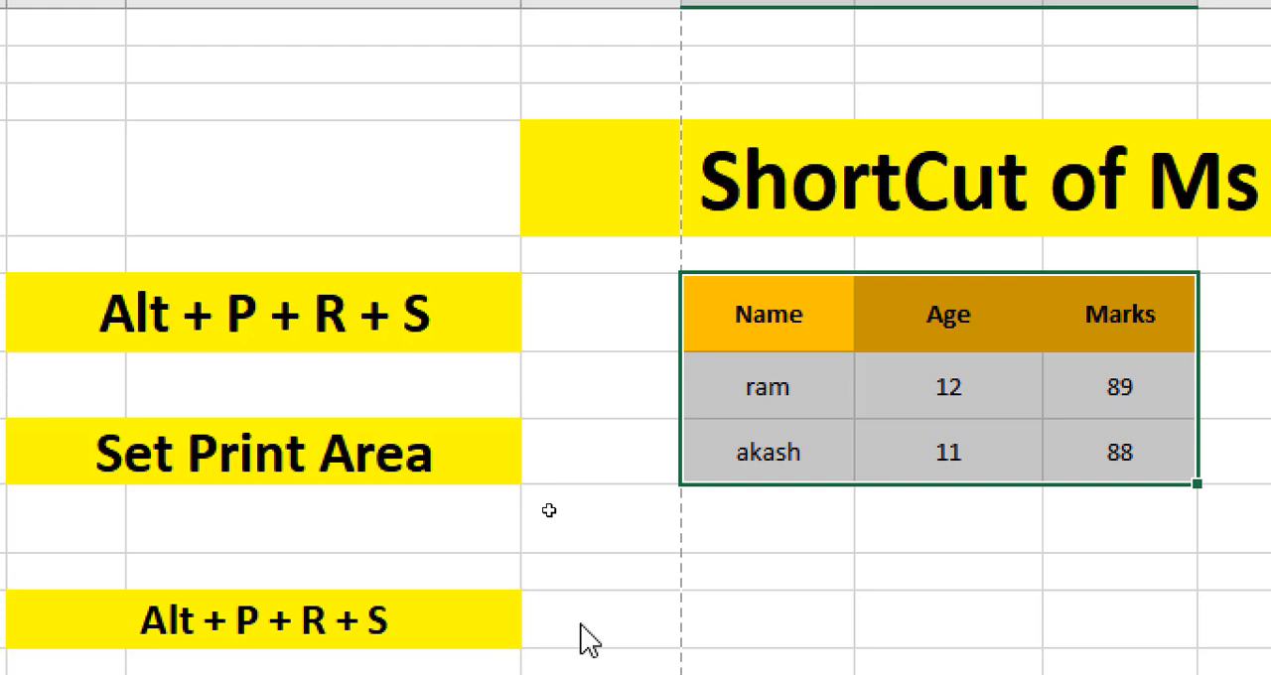
pyautogui.press('s')
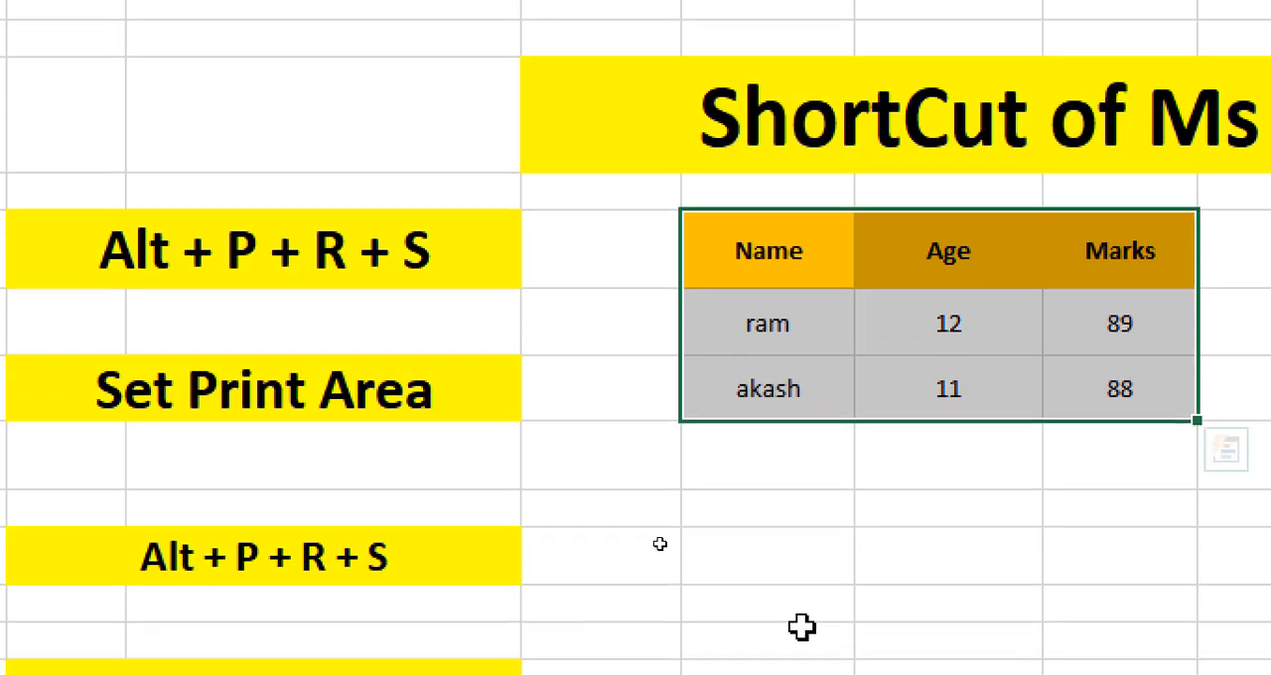
pyautogui.click(800, 628)
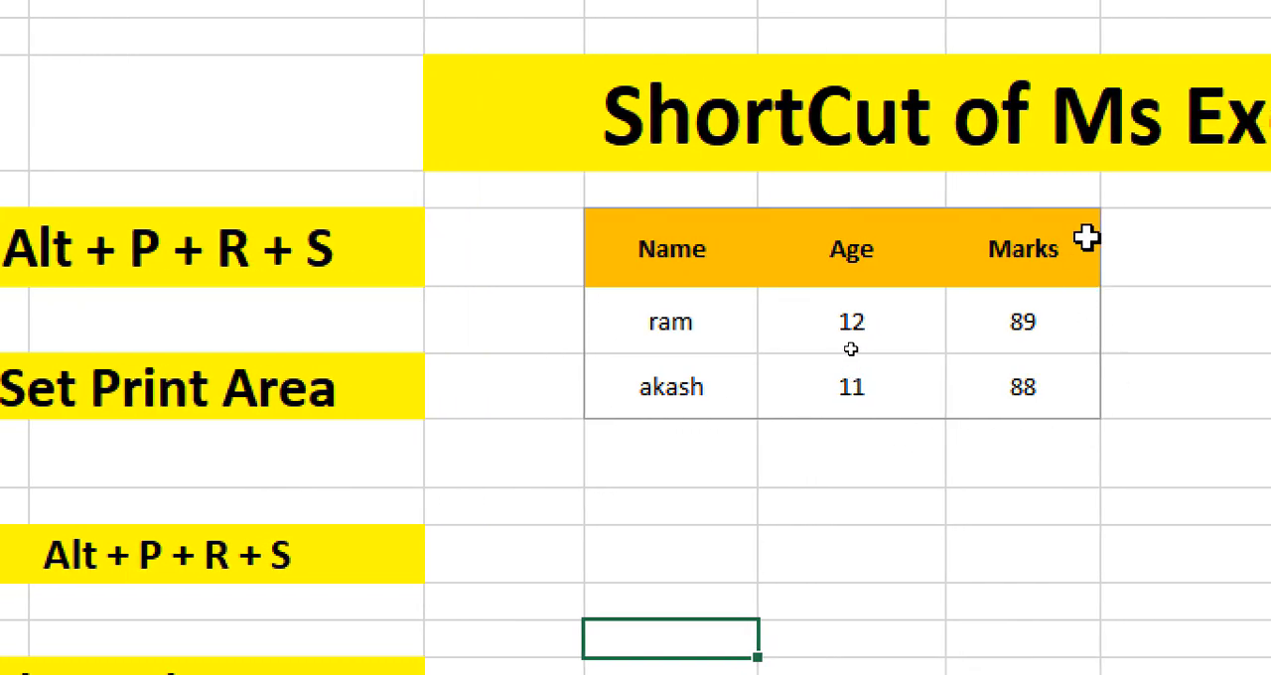
# Check the print preview of the defined print area and return to the worksheet.
pyautogui.click(161, 417)
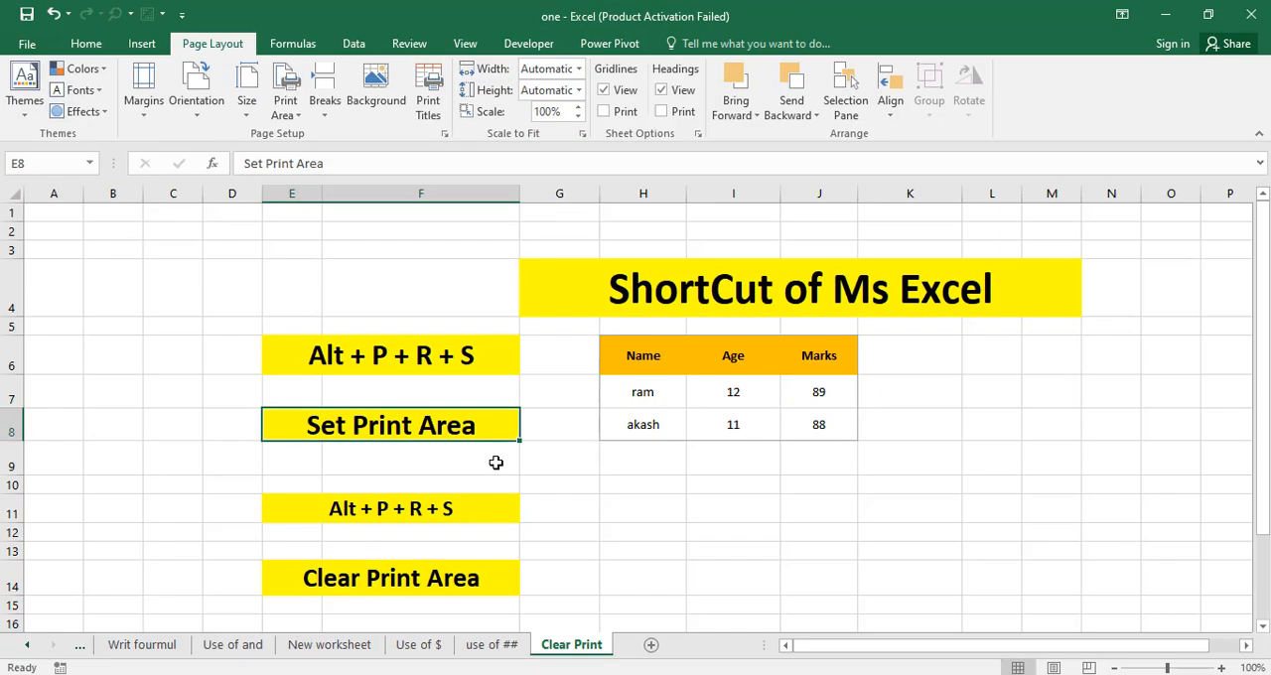
pyautogui.hotkey('ctrl', 'p')
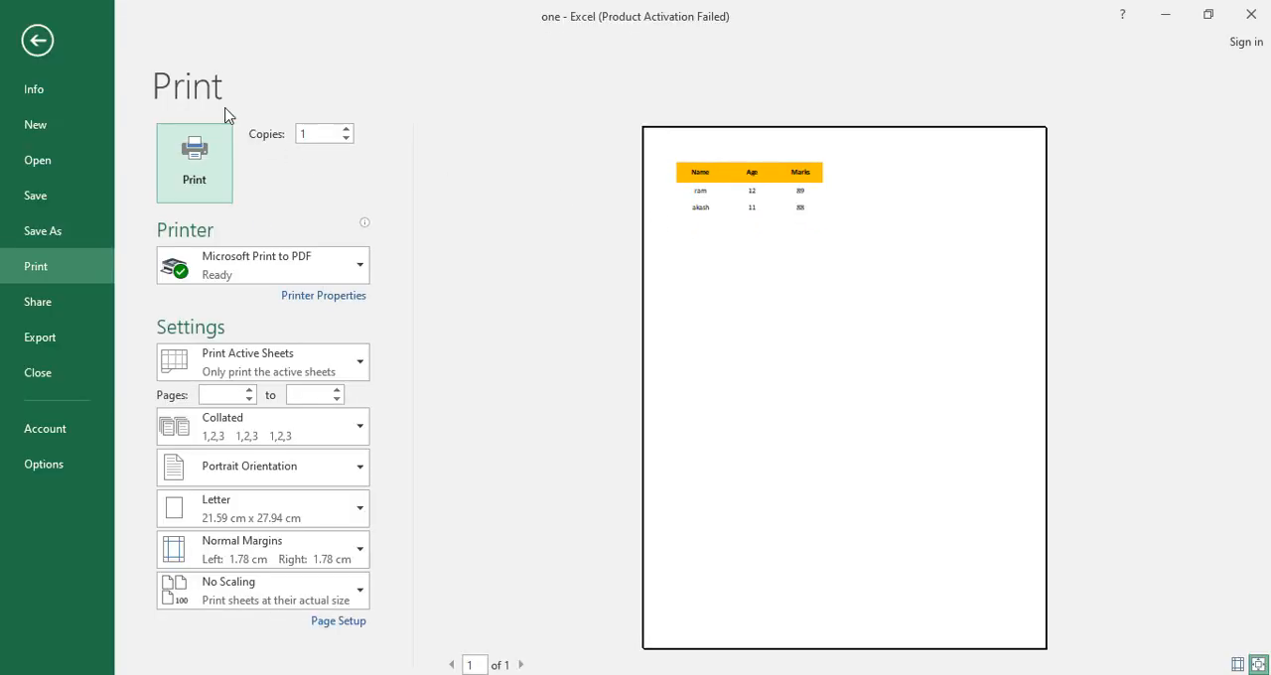
pyautogui.click(37, 39)
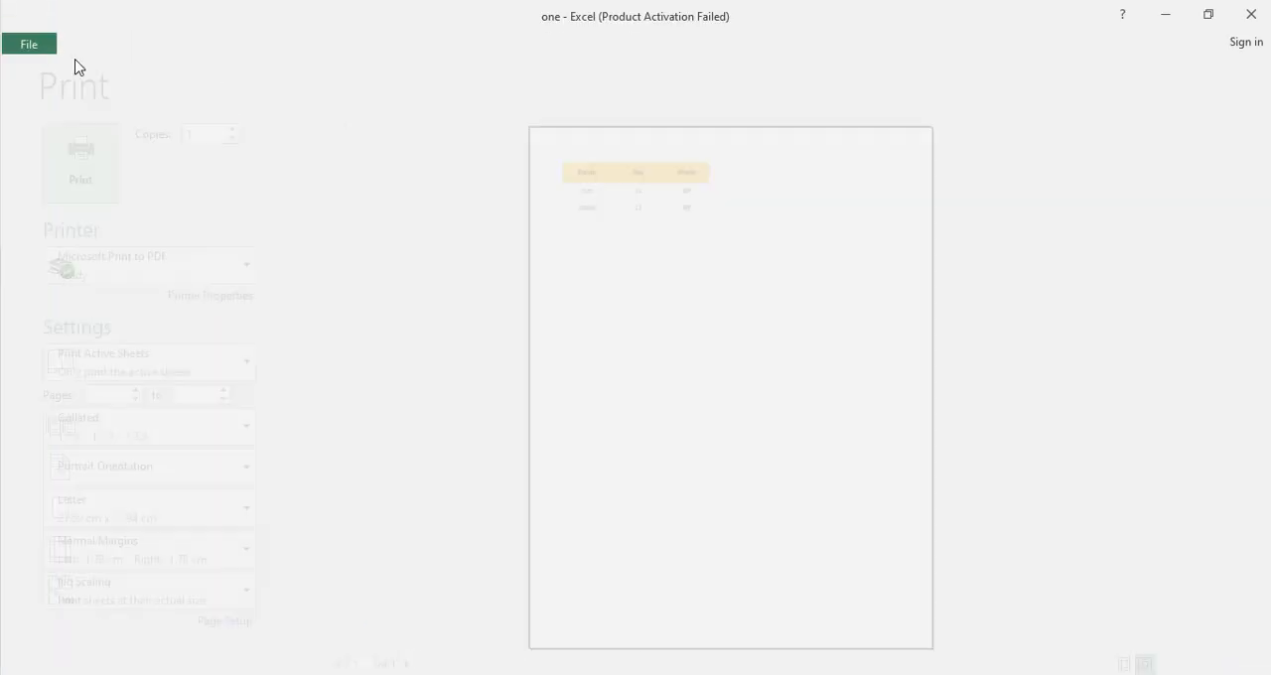
# Apply All Borders to the table in H6:J8 and check the bordered table in the print preview.
pyautogui.click(691, 439)
pyautogui.moveTo(605, 345); pyautogui.dragTo(822, 425)
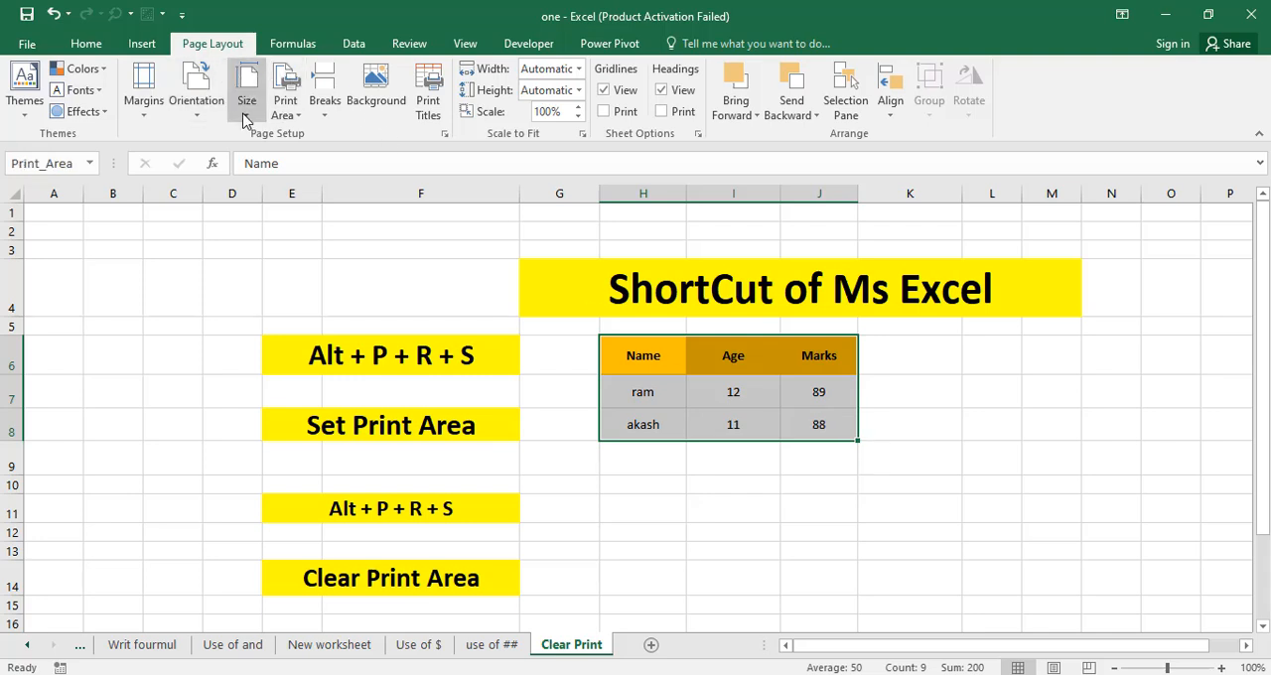
pyautogui.click(100, 47)
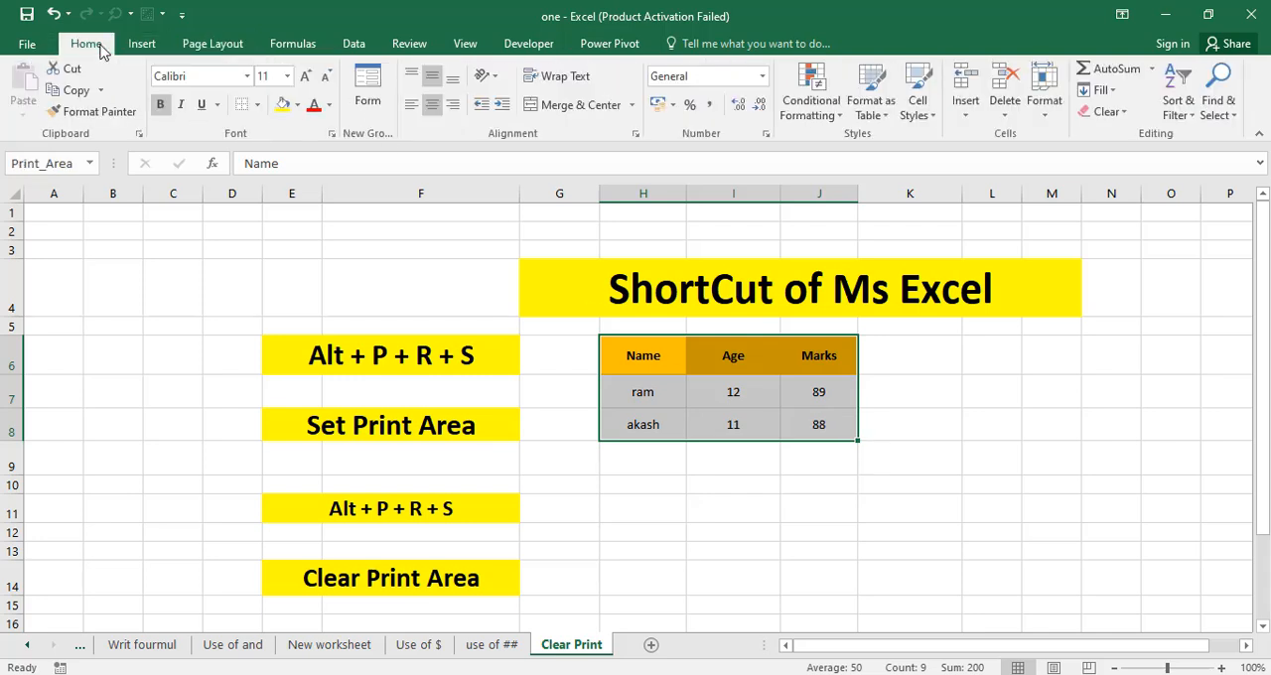
pyautogui.click(257, 104)
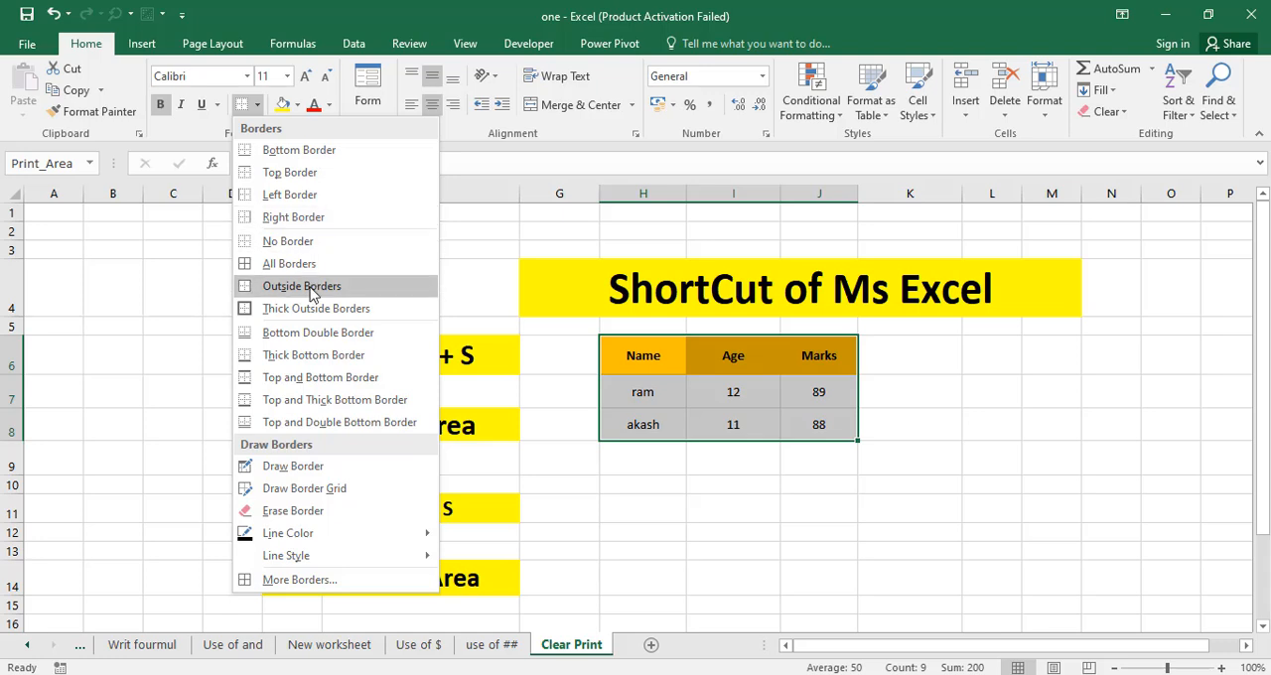
pyautogui.click(289, 265)
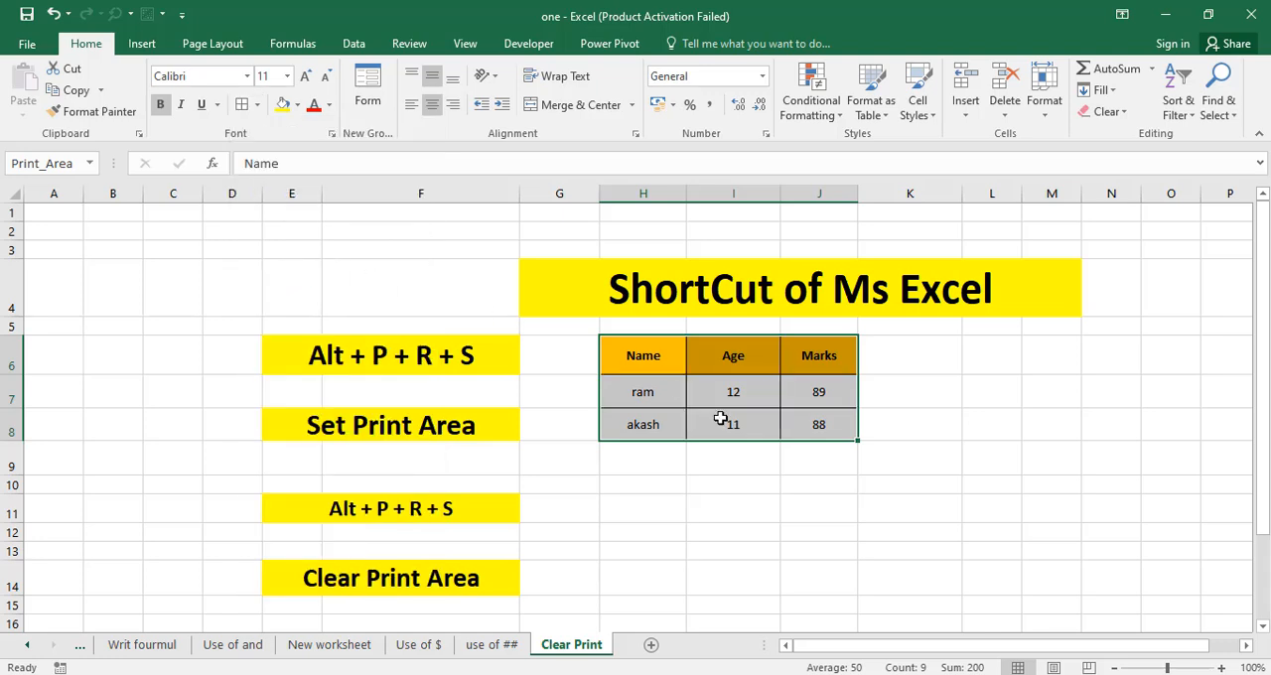
pyautogui.click(804, 486)
pyautogui.hotkey('ctrl', 'p')
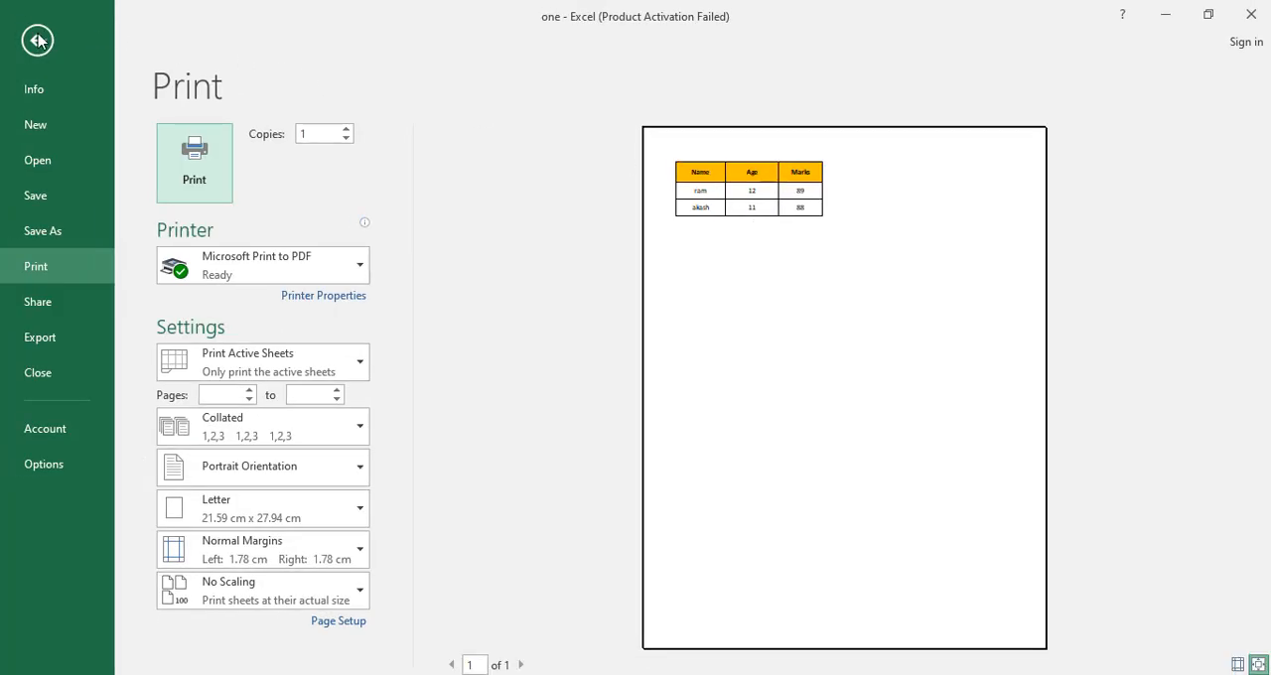
pyautogui.click(38, 40)
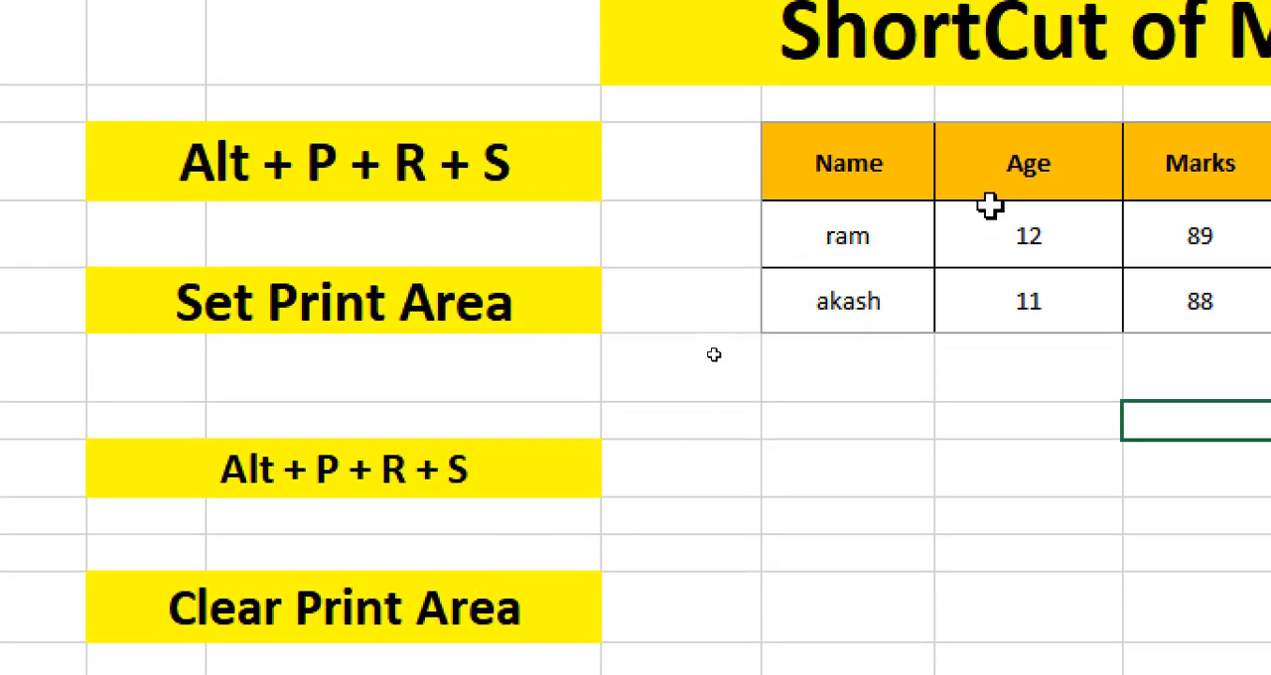
# Recheck the bordered Name, Age and Marks table in the print preview and return to the worksheet.
pyautogui.moveTo(797, 124); pyautogui.dragTo(1191, 307)
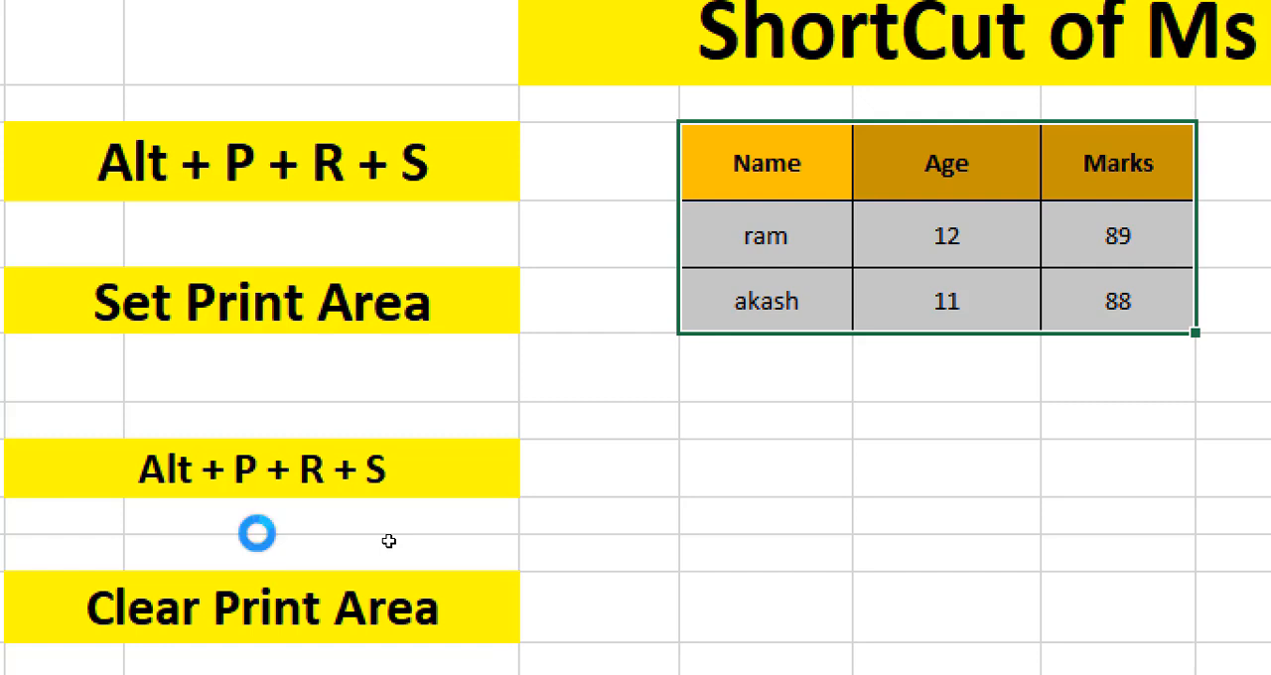
pyautogui.click(799, 477)
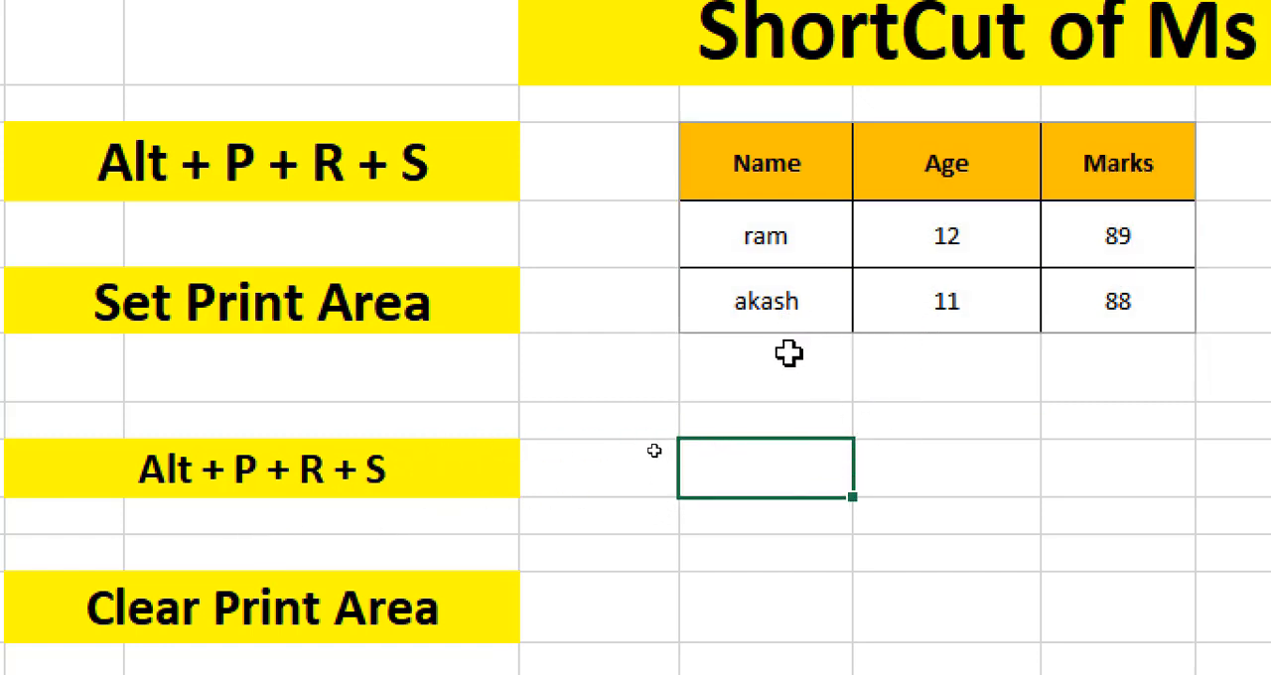
pyautogui.hotkey('ctrl', 'p')
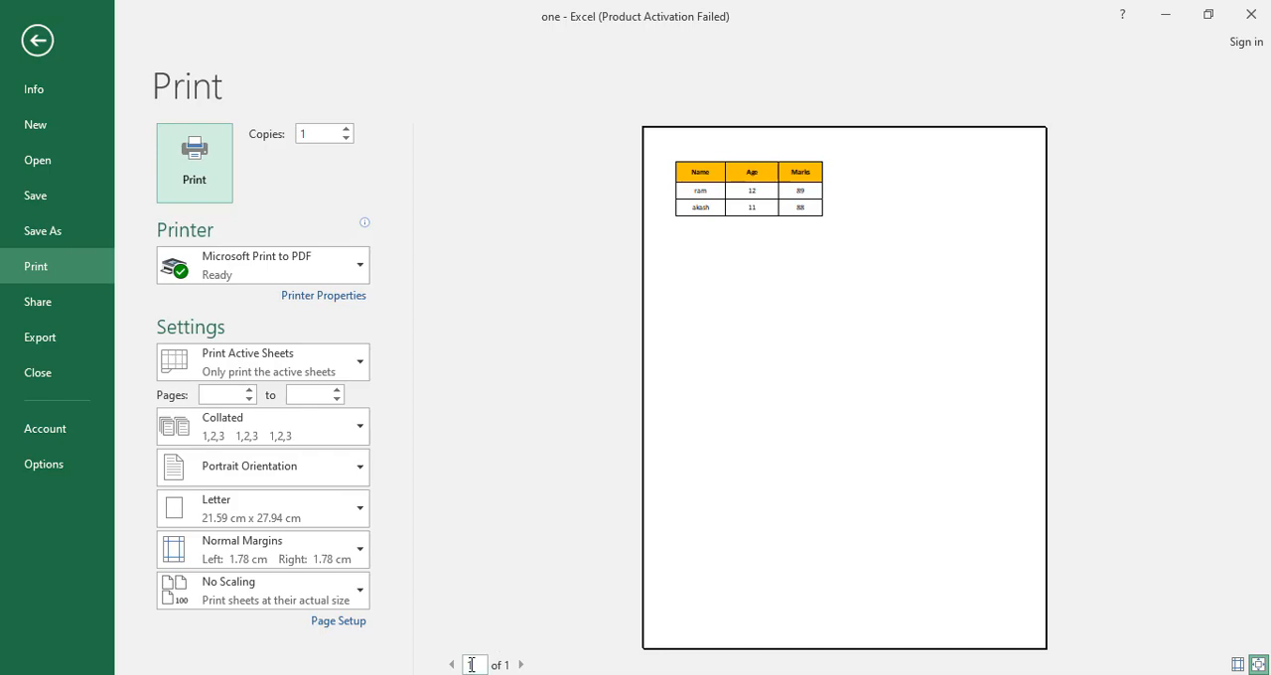
pyautogui.press('Escape')
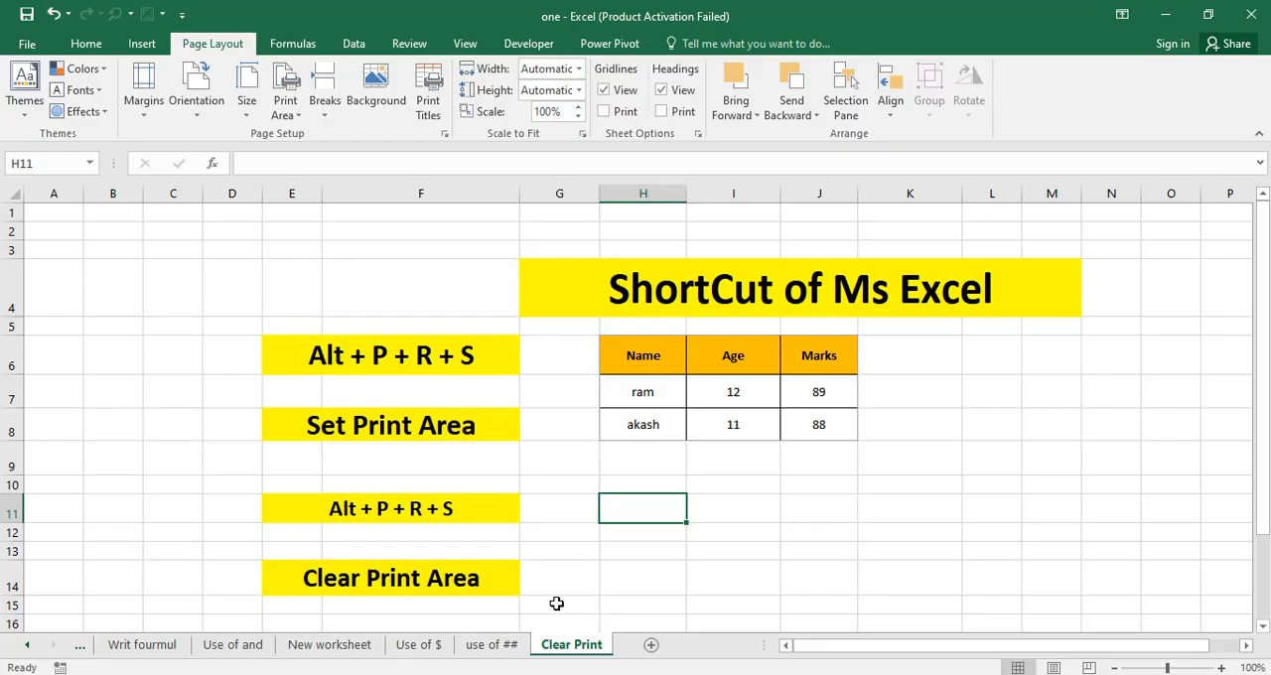
# Select the table in H6:J8 and view the Print Area options.
pyautogui.click(616, 455)
pyautogui.click(658, 371)
pyautogui.moveTo(658, 370); pyautogui.dragTo(808, 425)
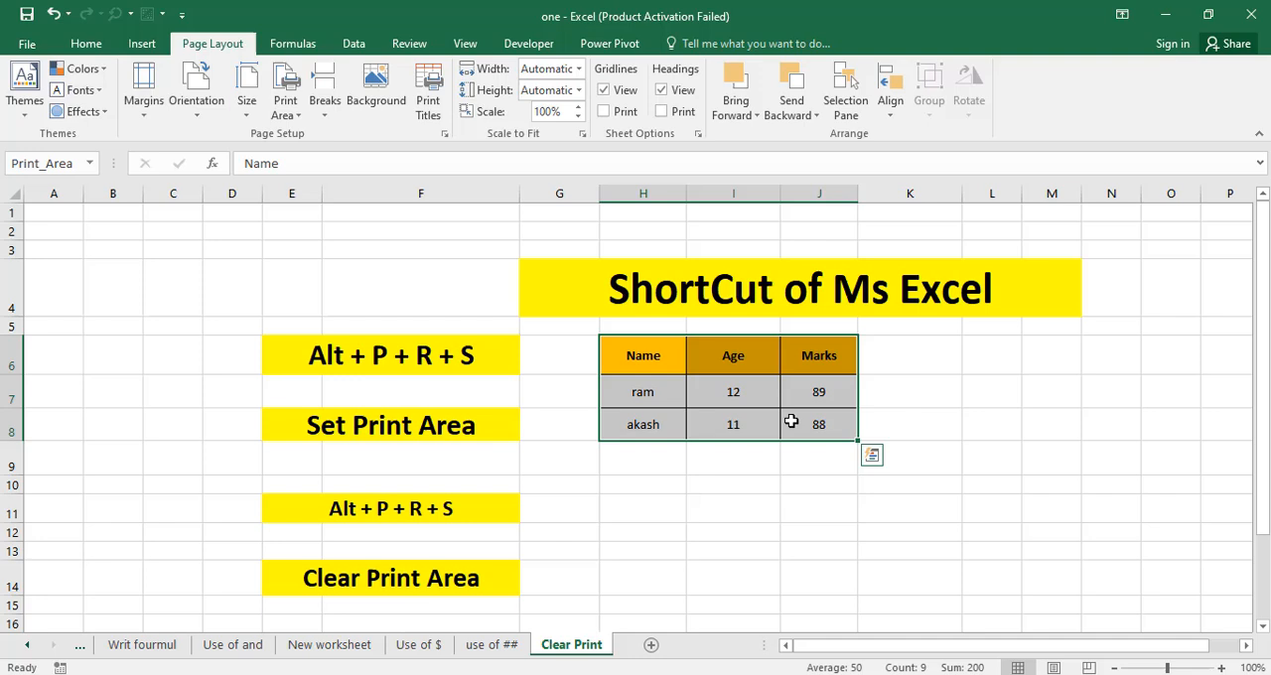
pyautogui.click(299, 117)
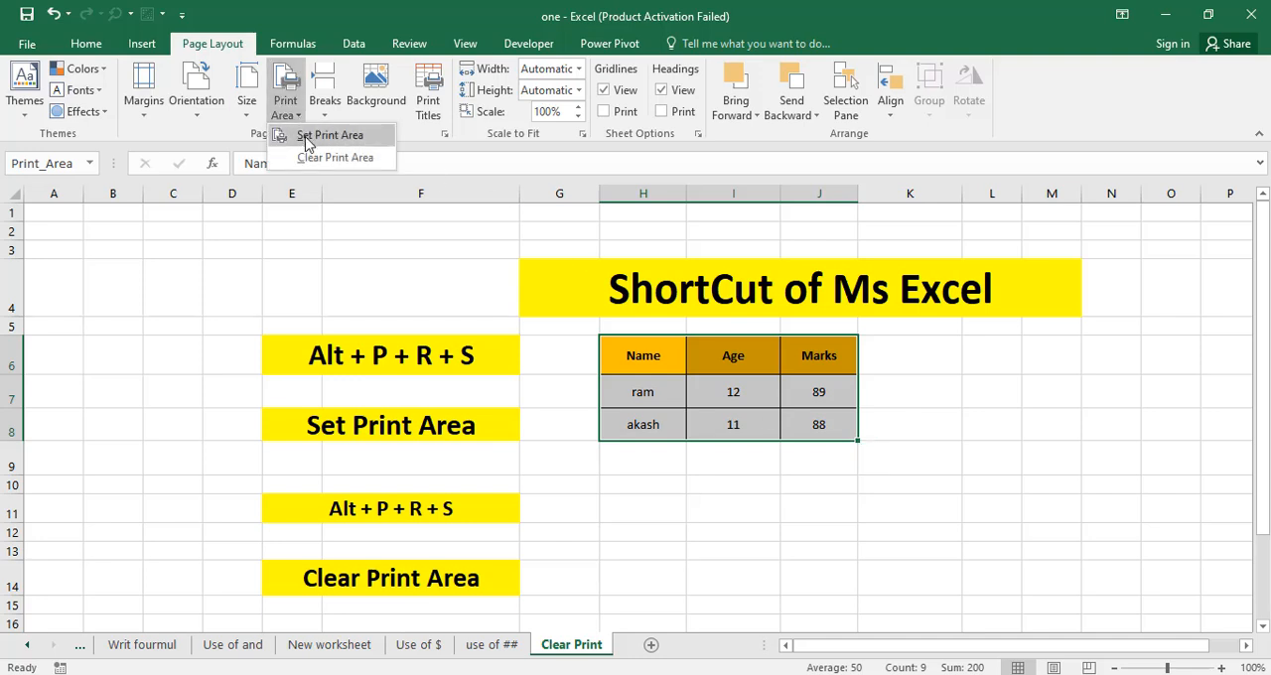
# Correct the shortcut text in E11, above the Clear Print Area label, to "Alt + P + R + C".
pyautogui.click(451, 512)
pyautogui.click(452, 512)
pyautogui.doubleClick(454, 511)
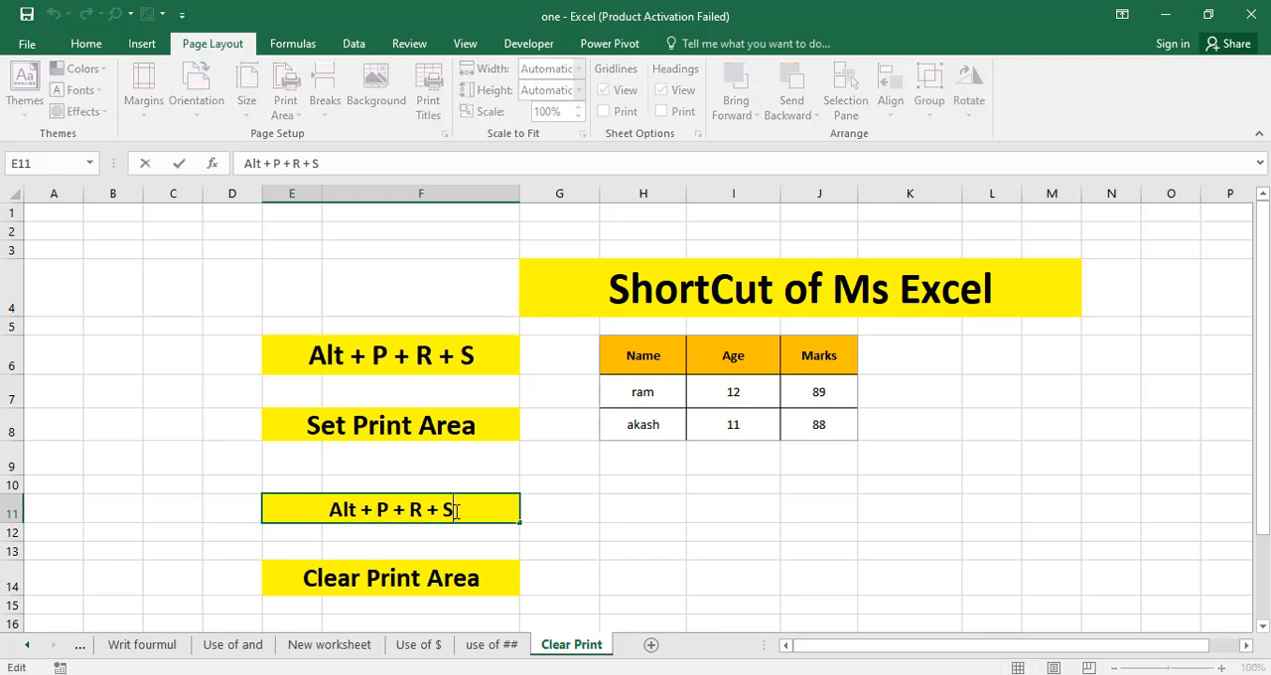
pyautogui.press('BackSpace')
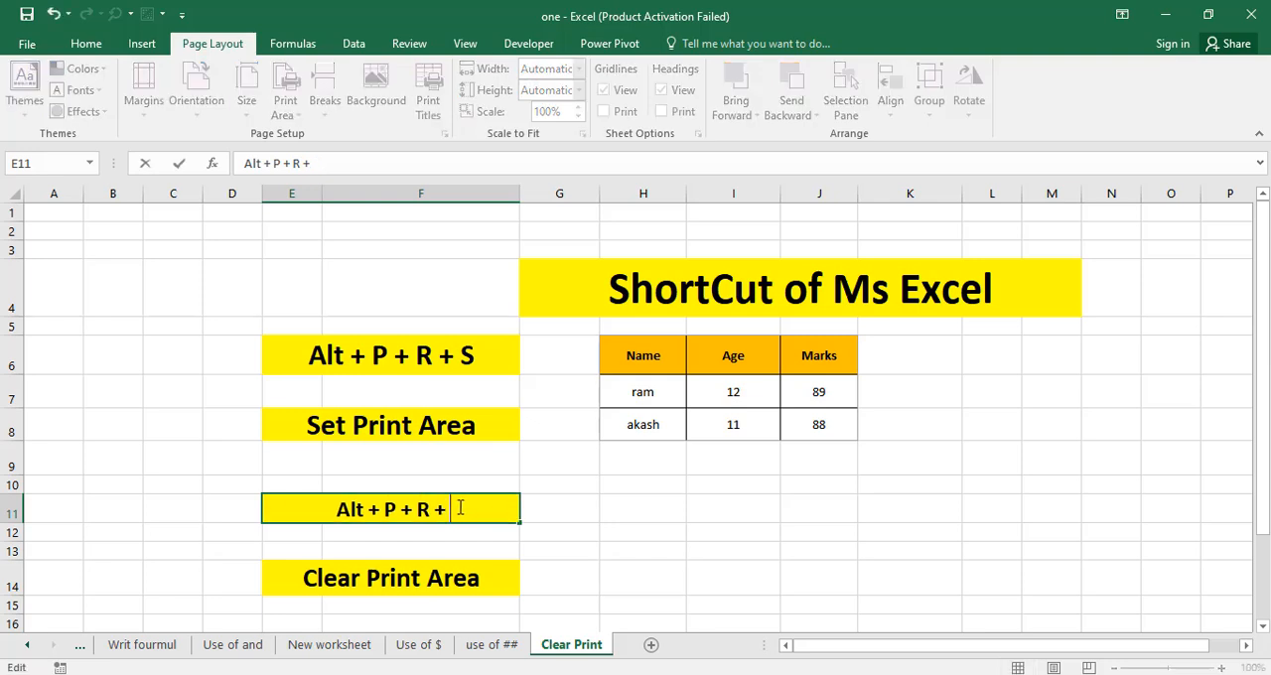
pyautogui.write('C')
pyautogui.click(482, 535)
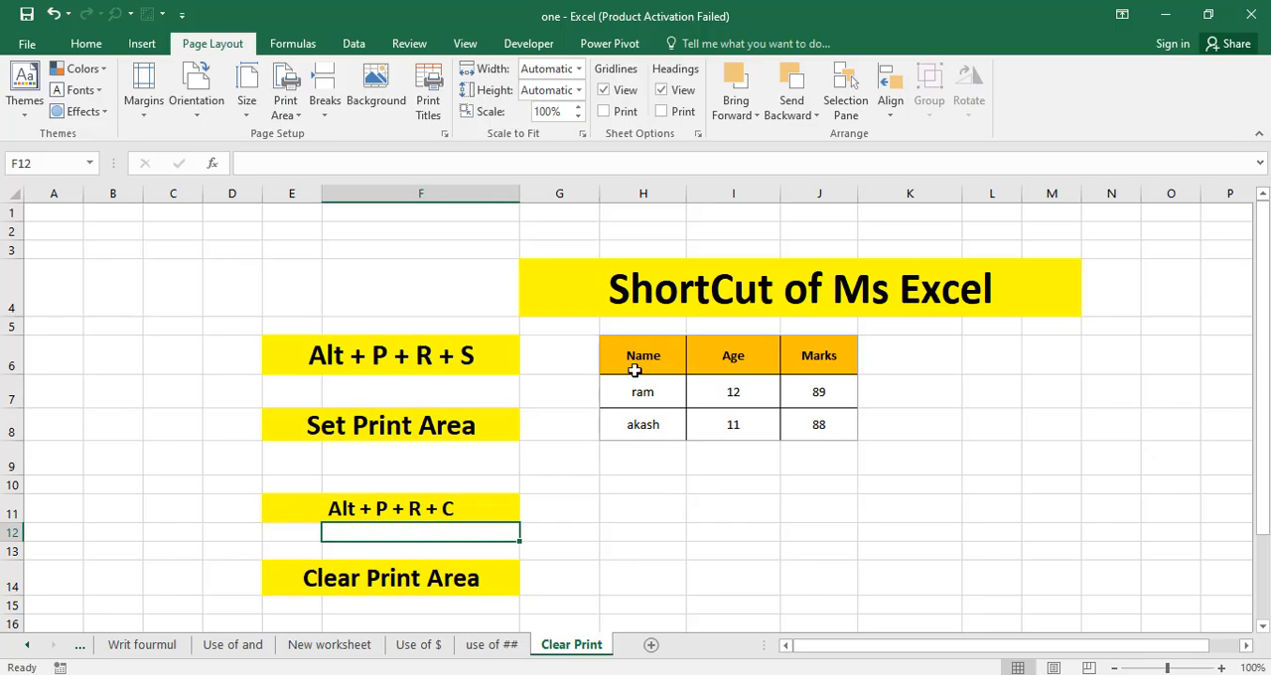
# Select the table in H6:J8, clear the sheet's print area and deselect the table.
pyautogui.moveTo(782, 170); pyautogui.dragTo(1127, 311)
pyautogui.moveTo(799, 424); pyautogui.dragTo(798, 424)
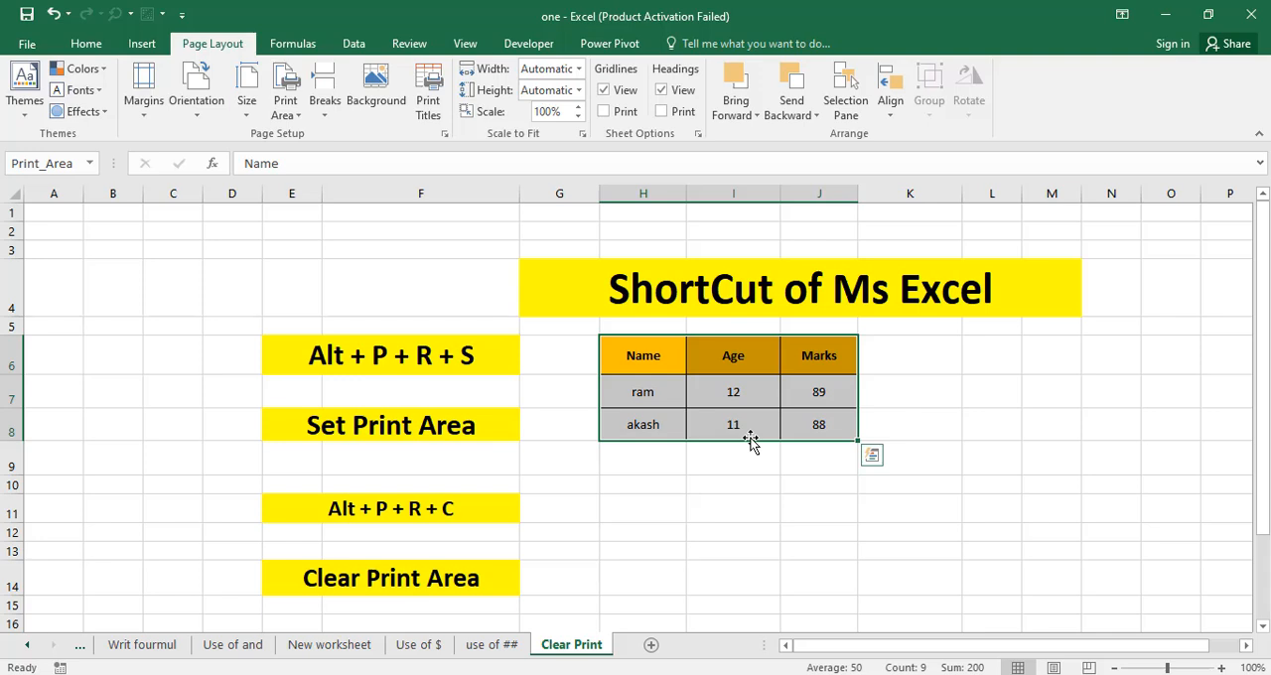
pyautogui.press('alt')
pyautogui.press('p')
pyautogui.press('r')
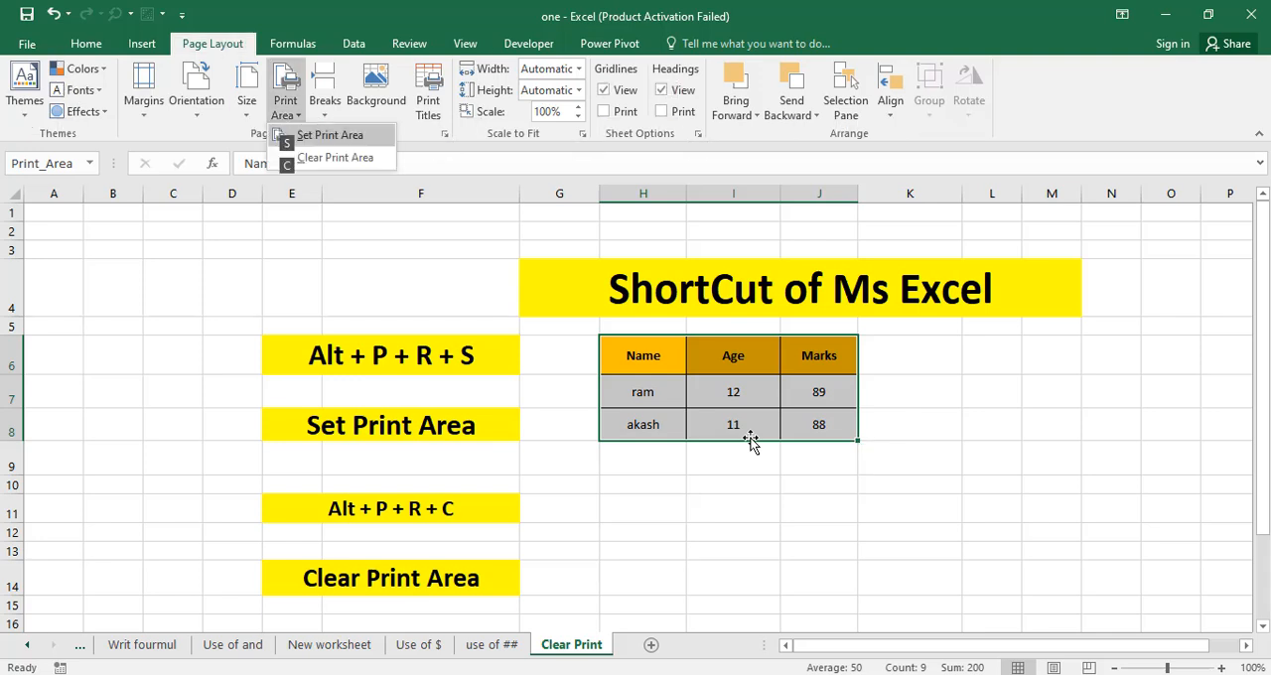
pyautogui.press('s')
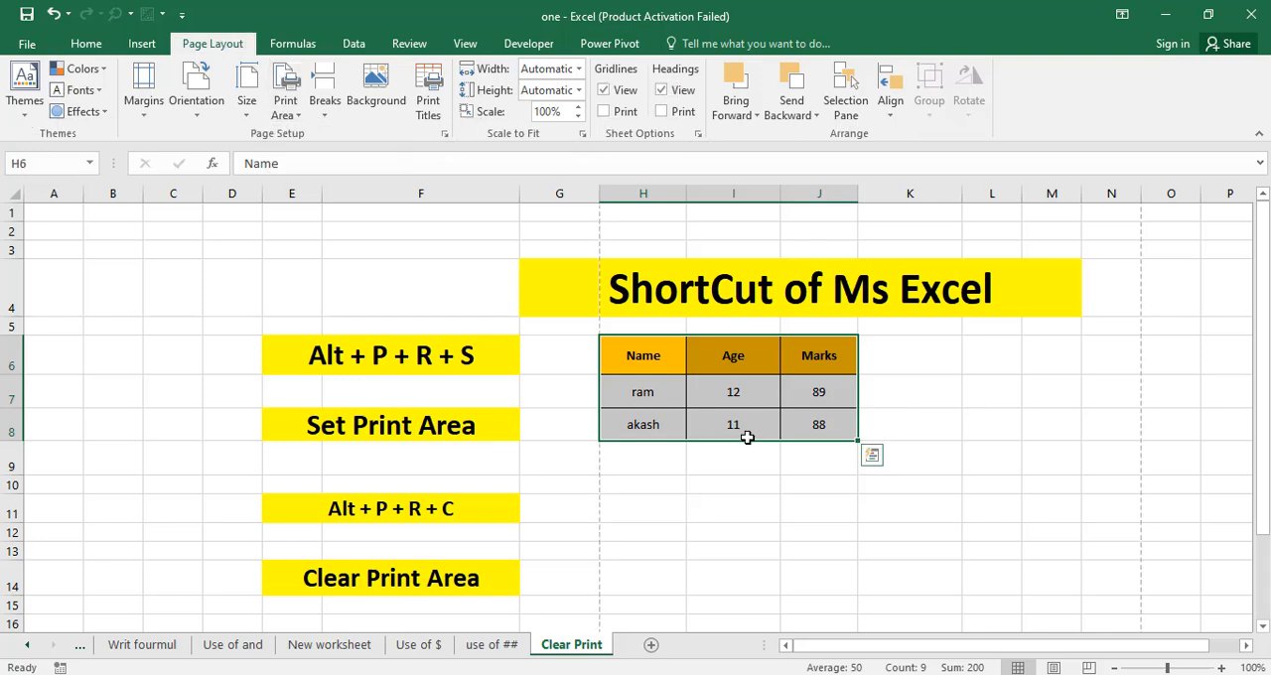
pyautogui.click(773, 482)
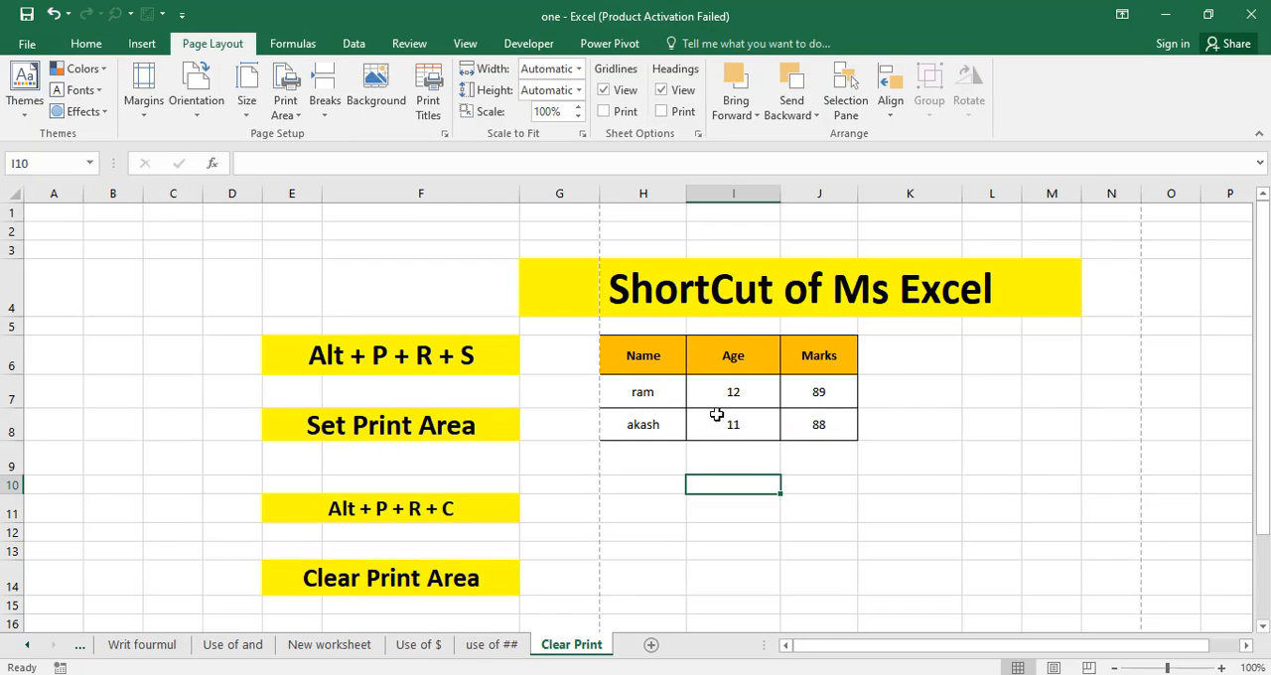
# Check both pages of the sheet in the print preview without a print area and return to the worksheet.
pyautogui.hotkey('ctrl', 'p')
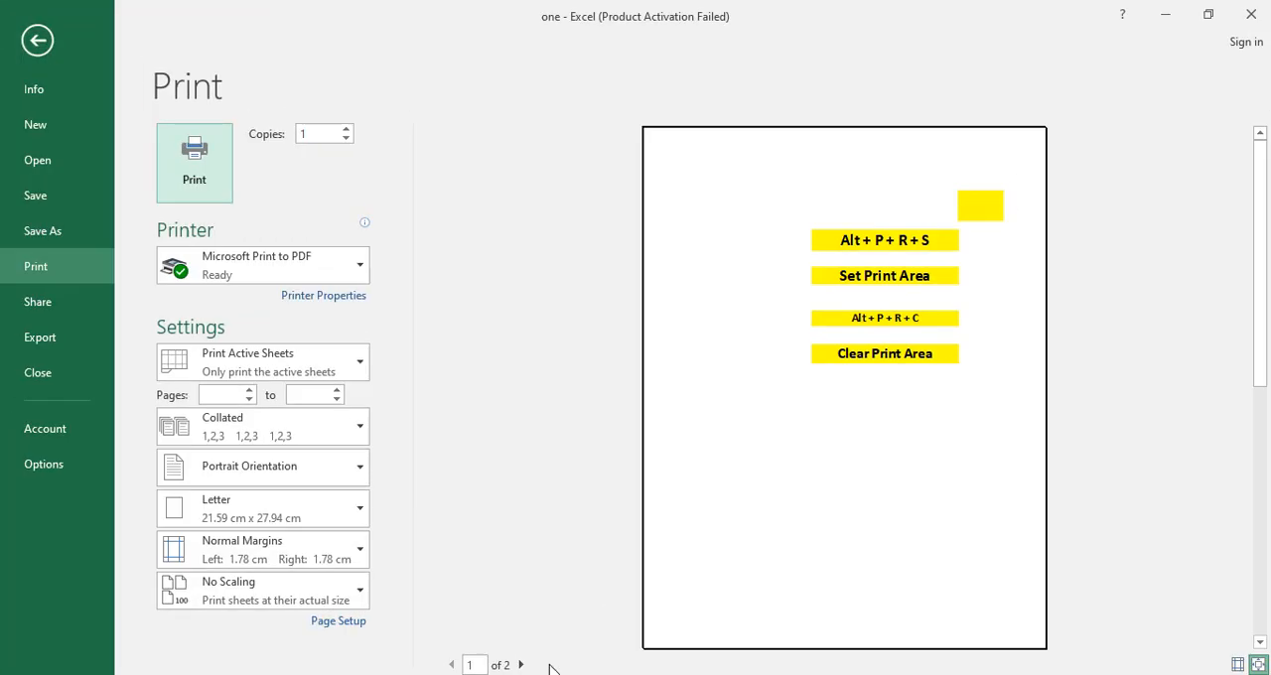
pyautogui.click(520, 664)
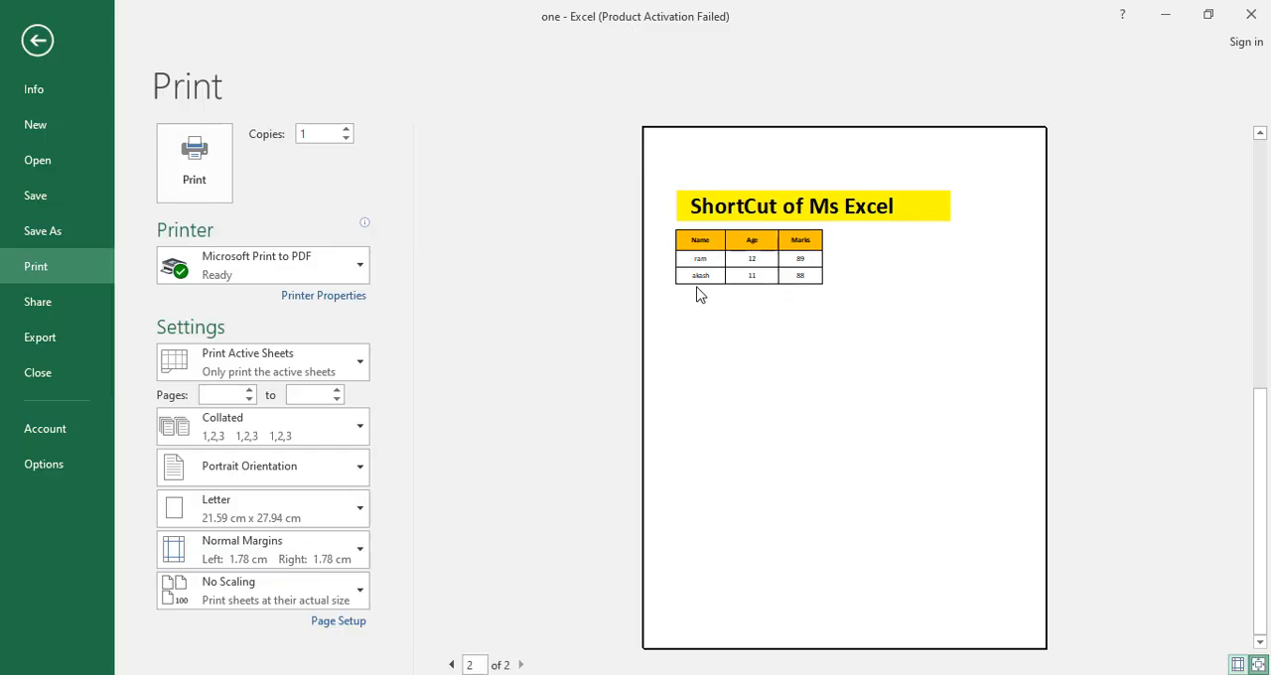
pyautogui.click(38, 40)
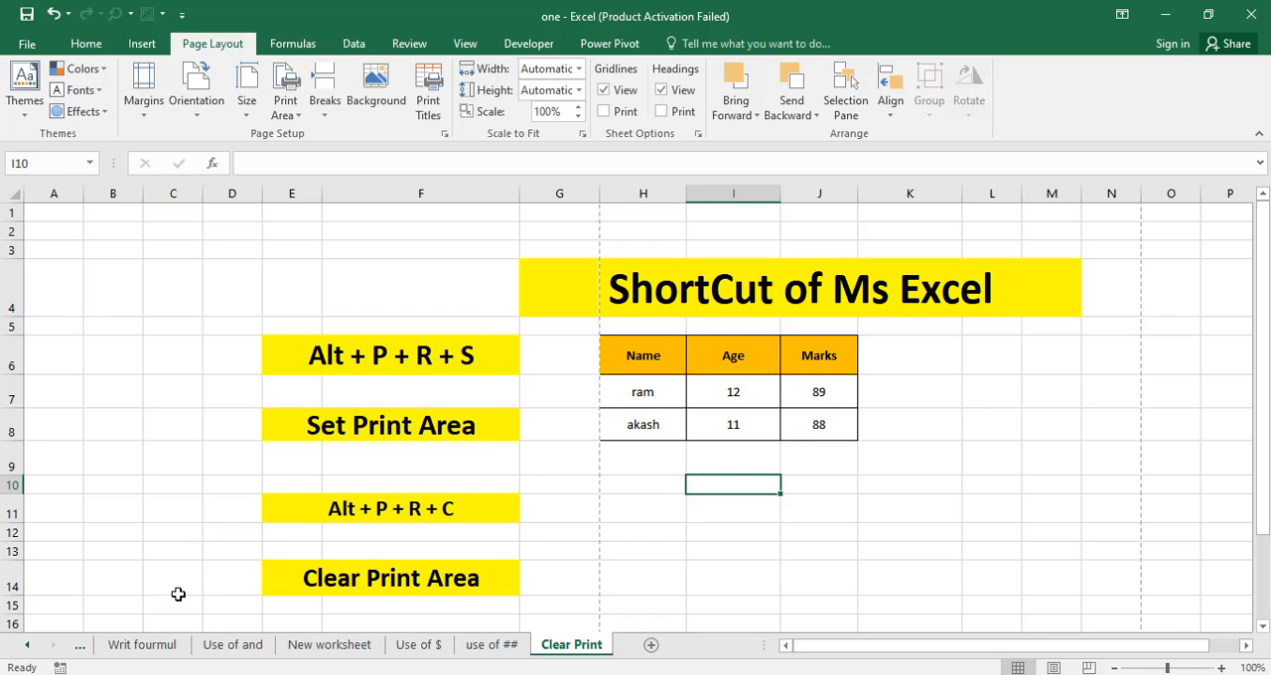
# Go back to the All shortcut of ms excel sheet and move on to the Writ fourmul sheet.
pyautogui.click(264, 459)
pyautogui.click(274, 413)
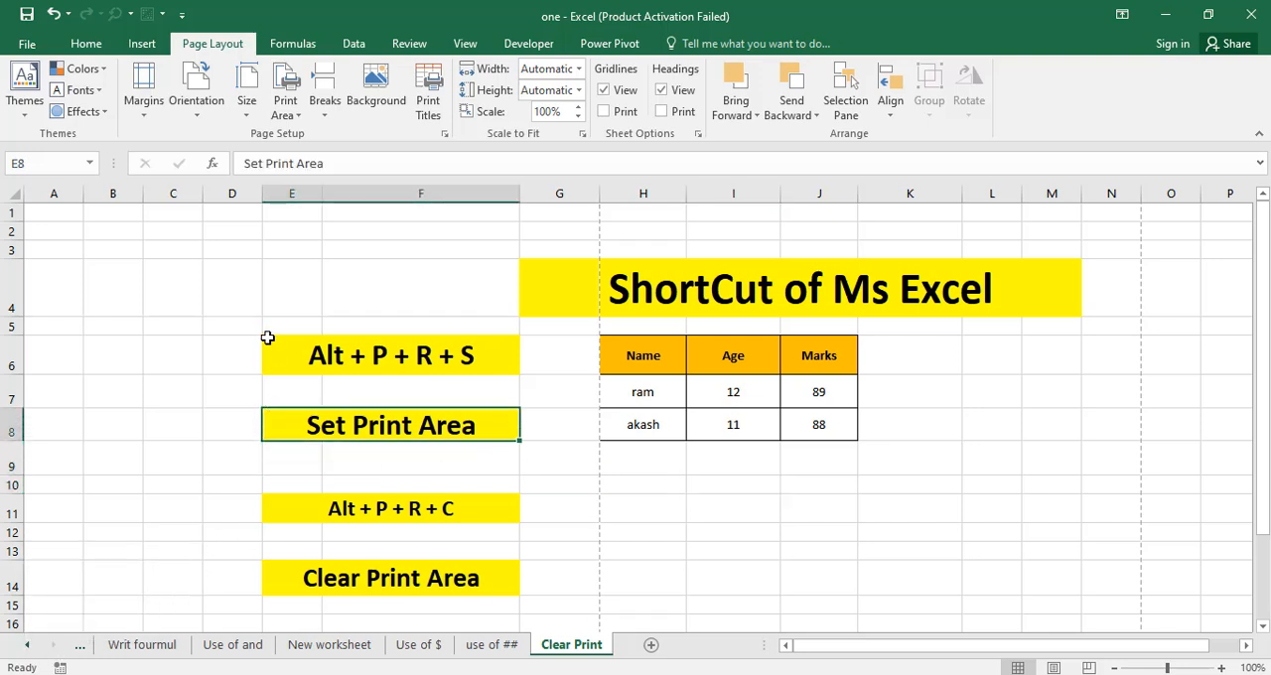
pyautogui.click(29, 647)
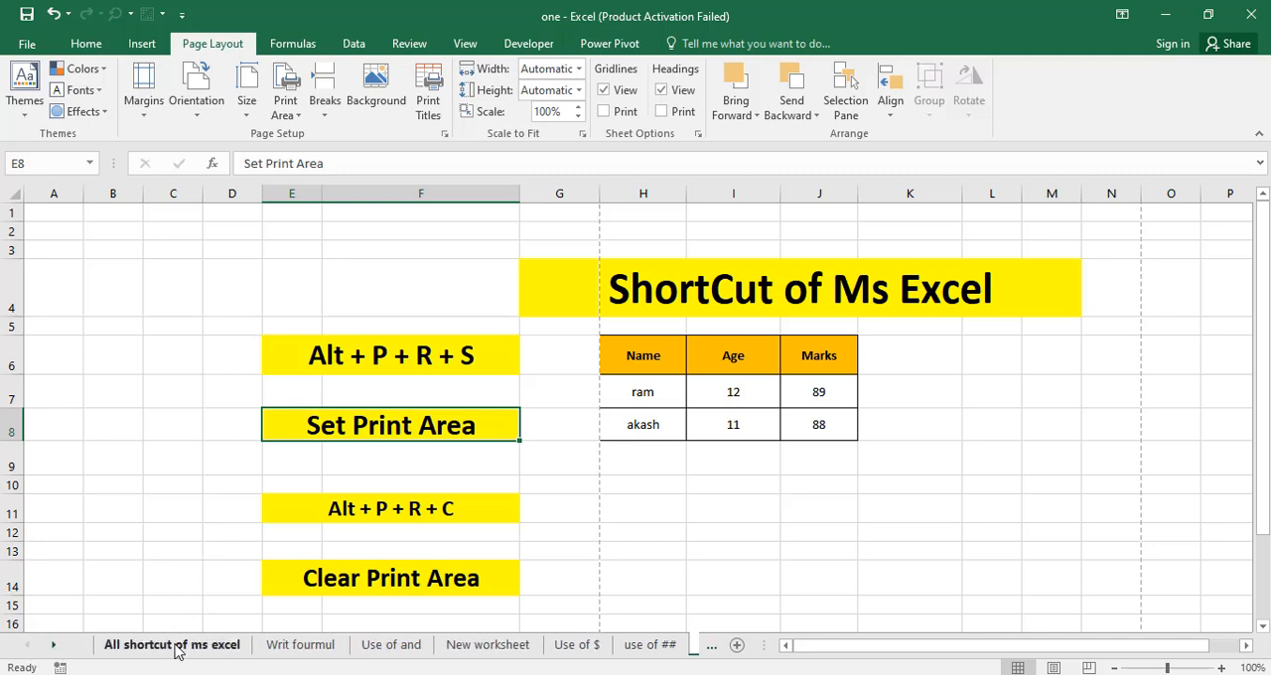
pyautogui.click(323, 648)
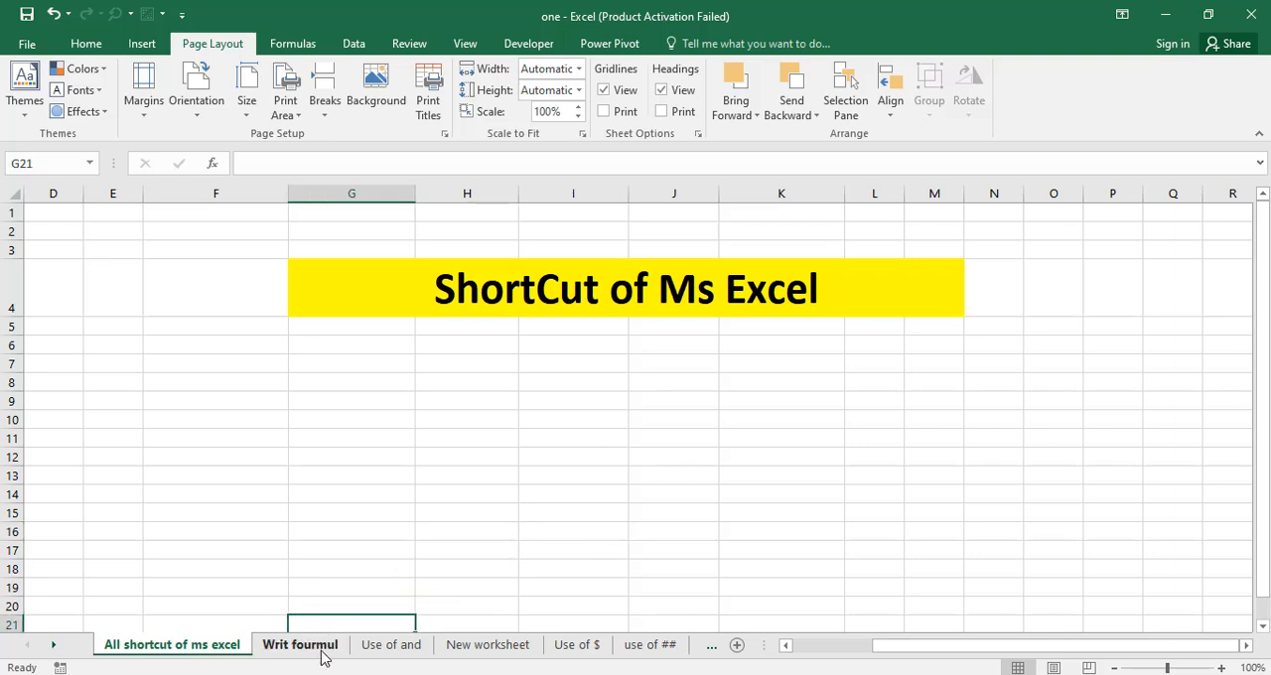